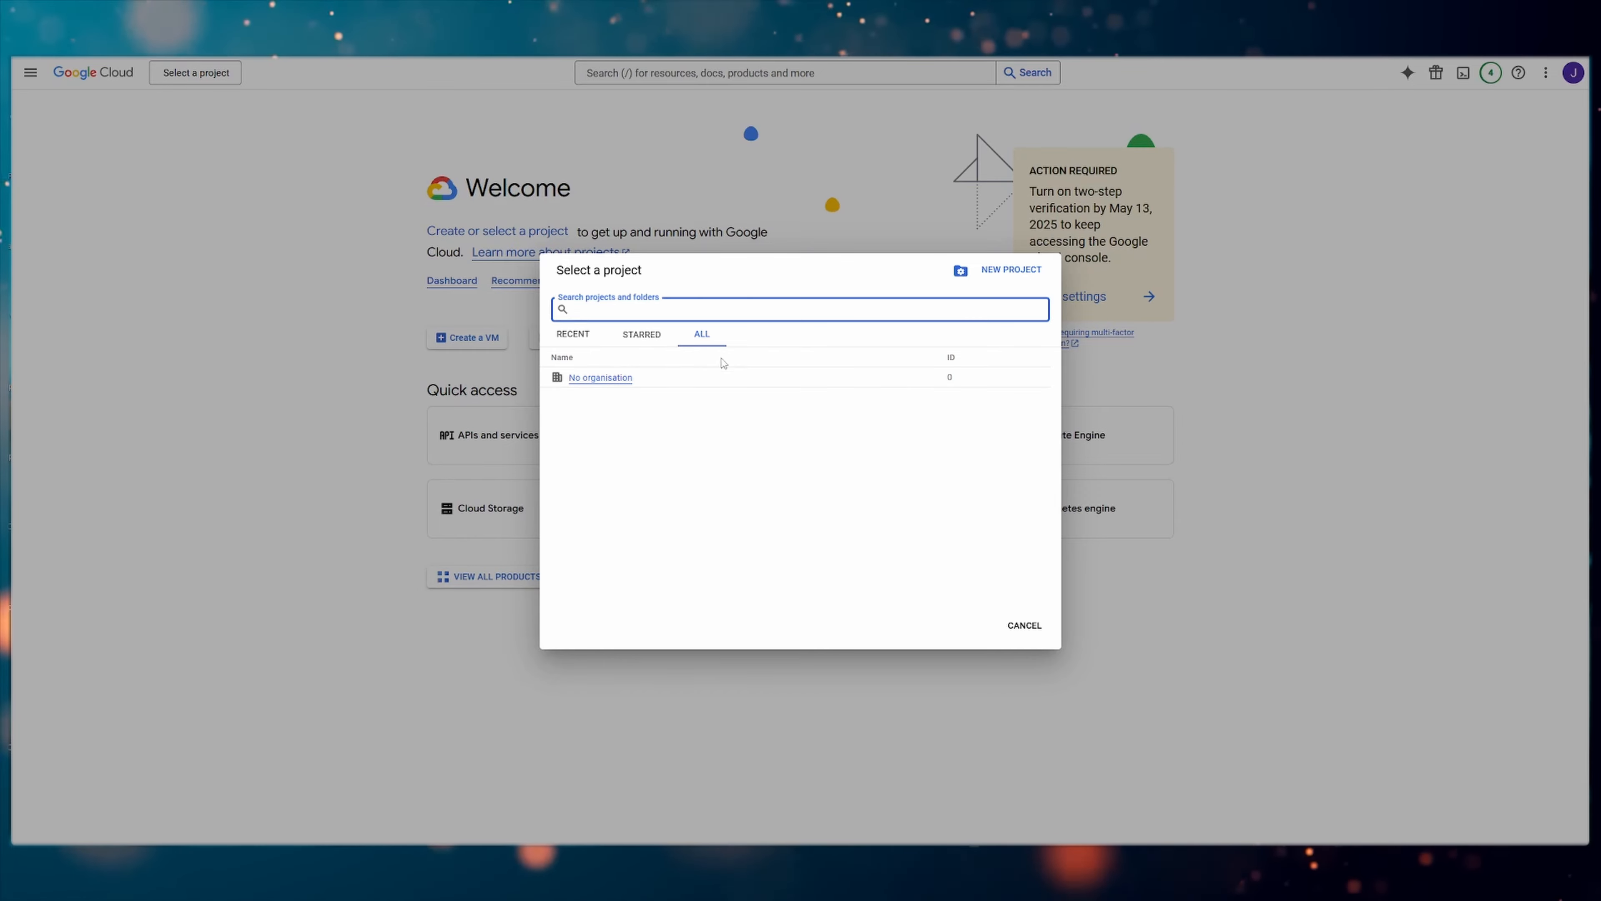
# Create a new project named N8N Test and switch to it
pyautogui.click(1009, 270)
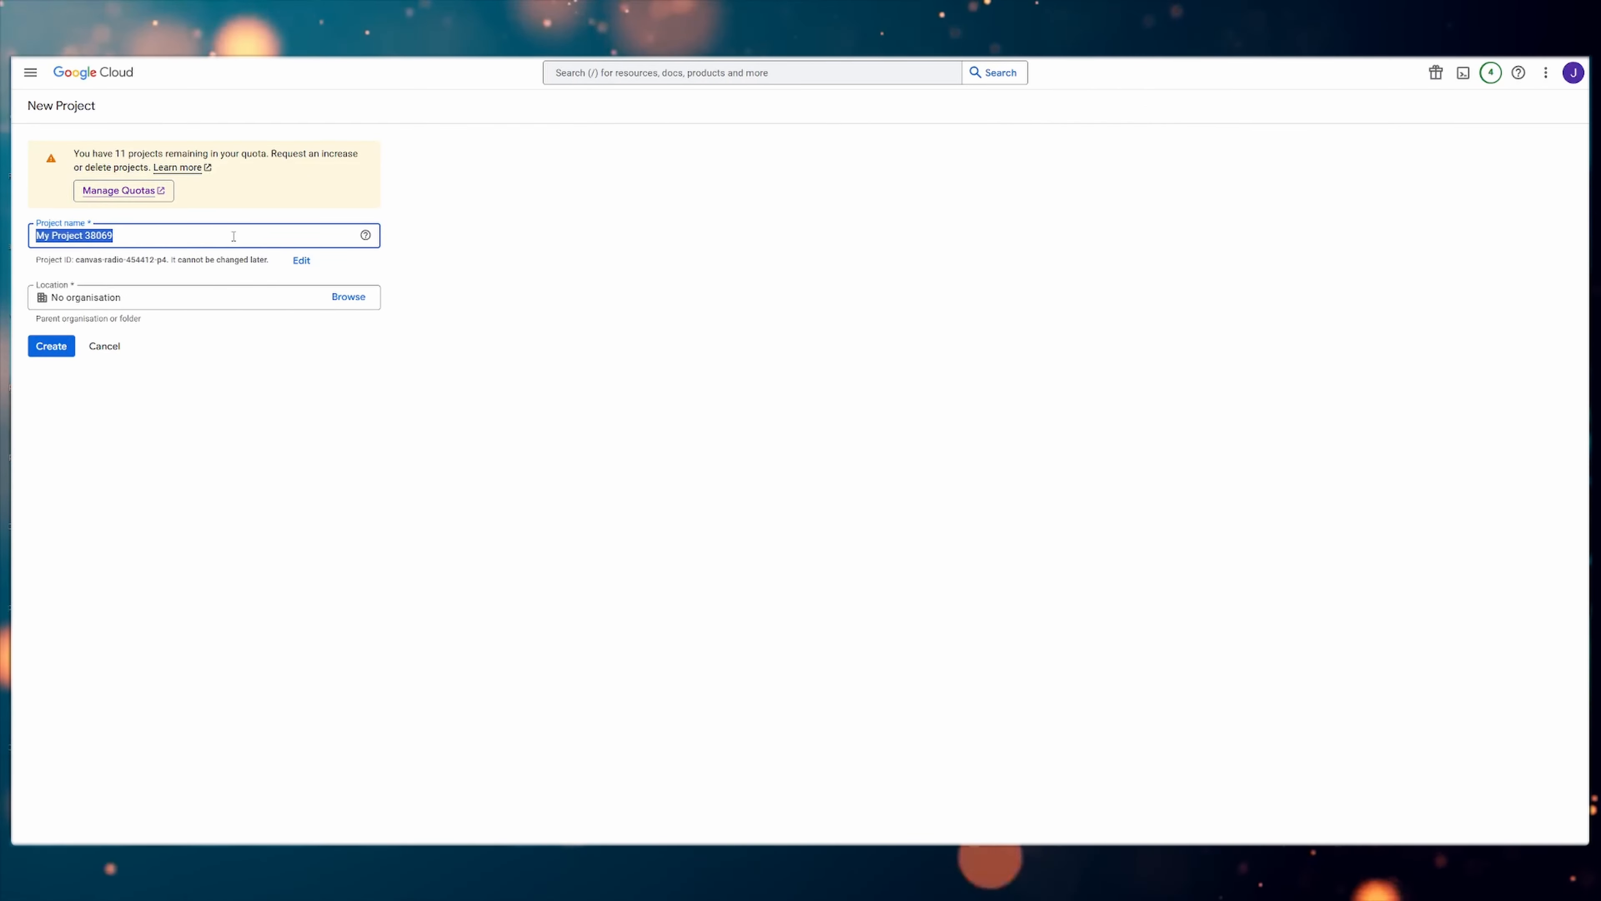
pyautogui.write('N8N')
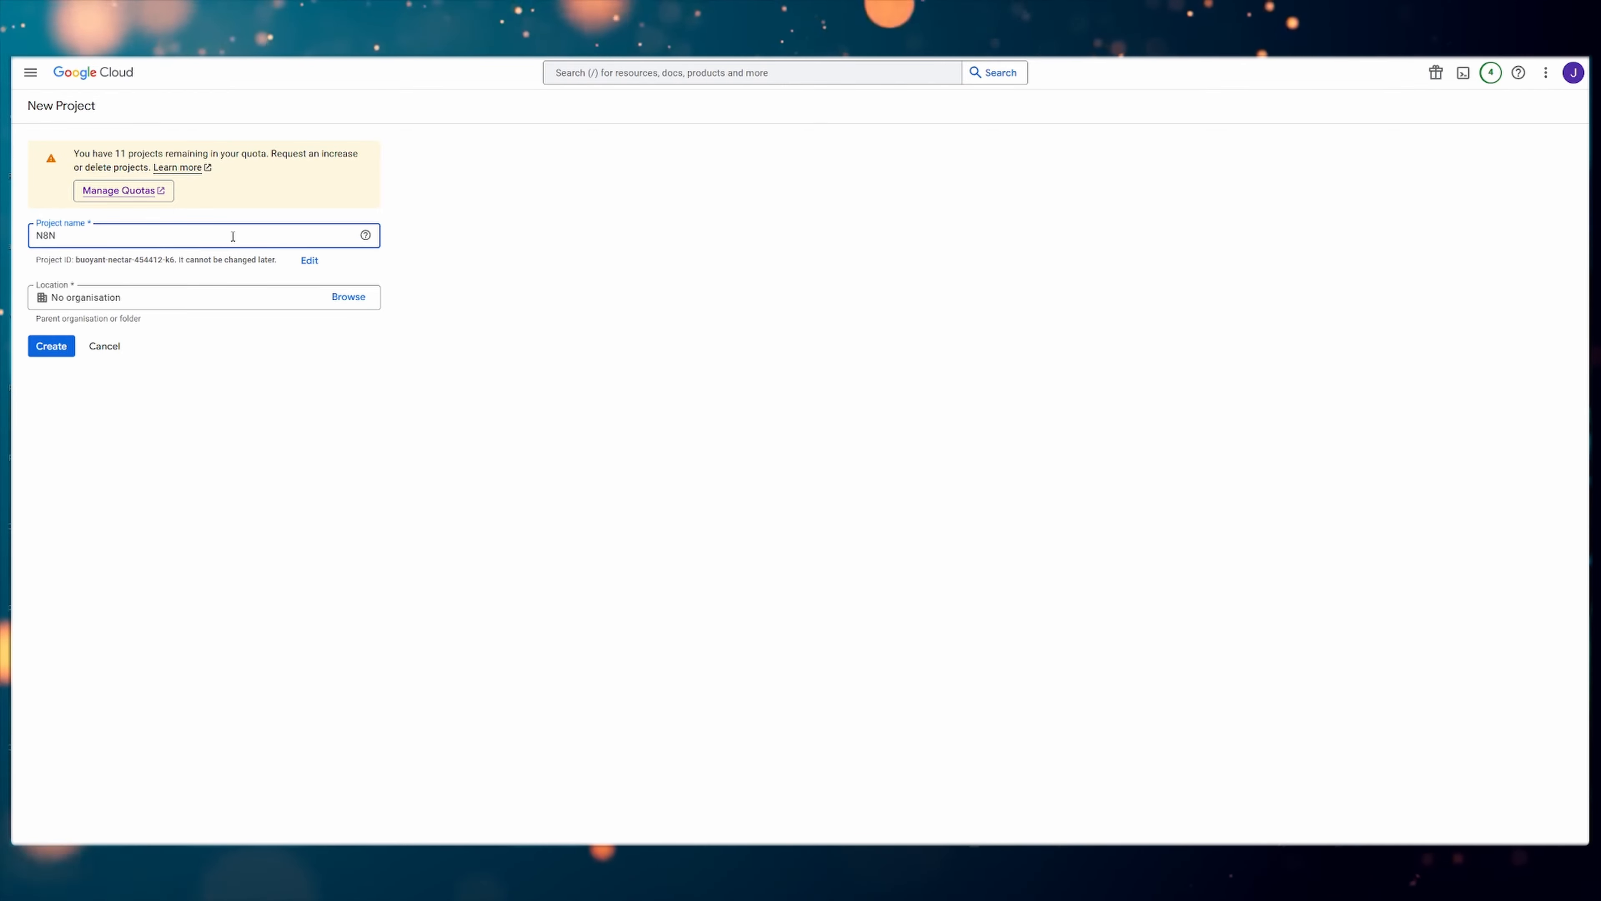
pyautogui.write(' Test')
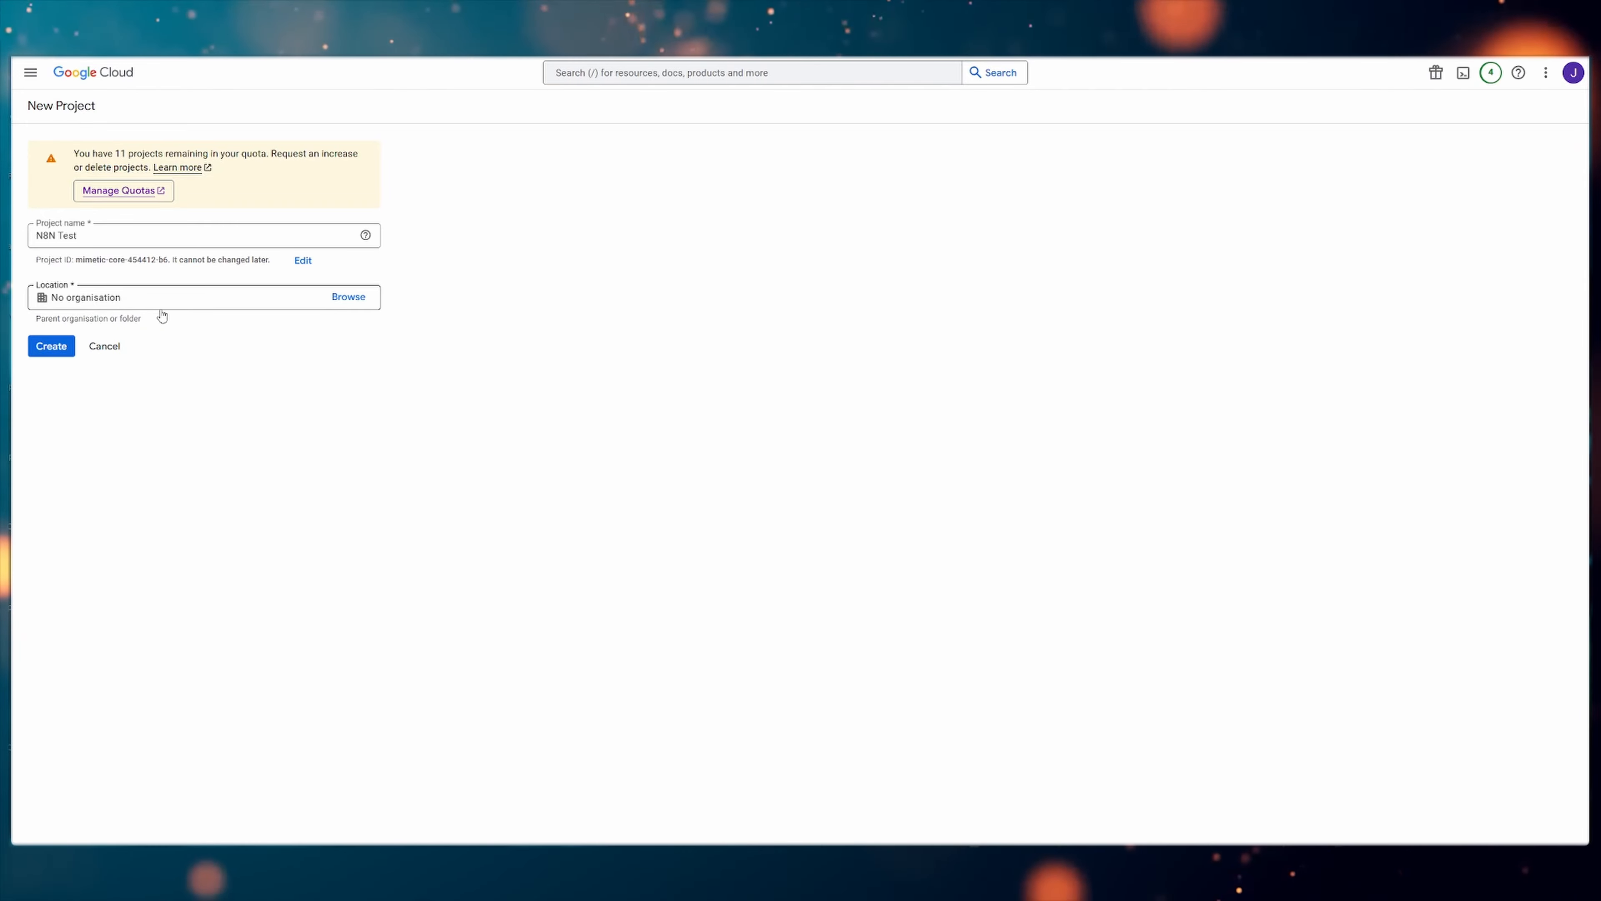
pyautogui.click(51, 346)
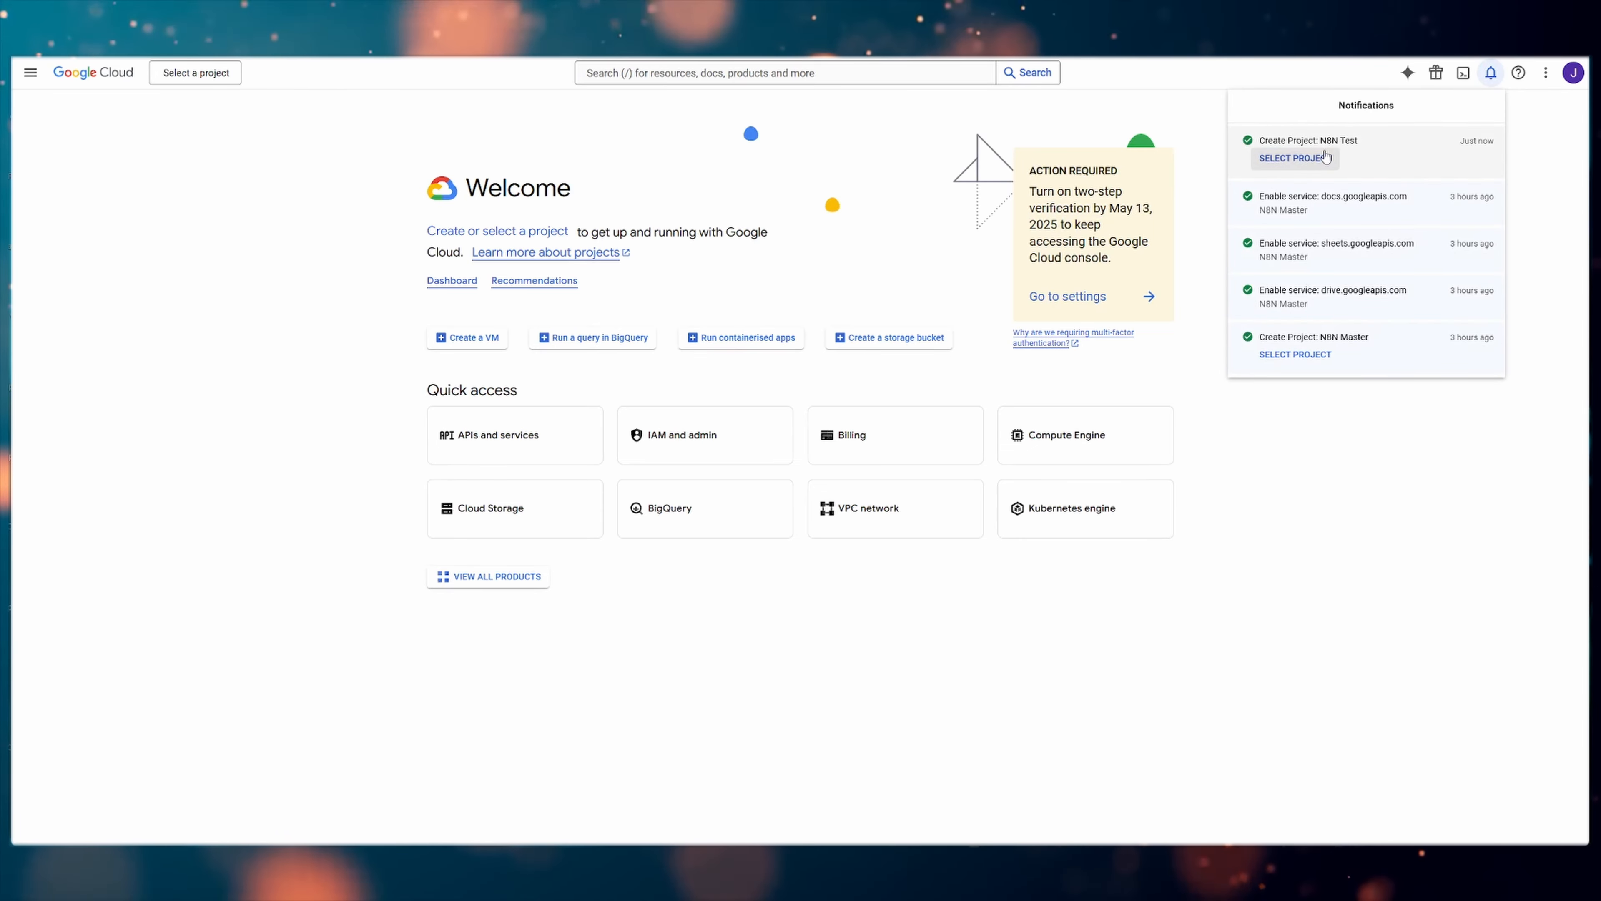
pyautogui.click(1299, 161)
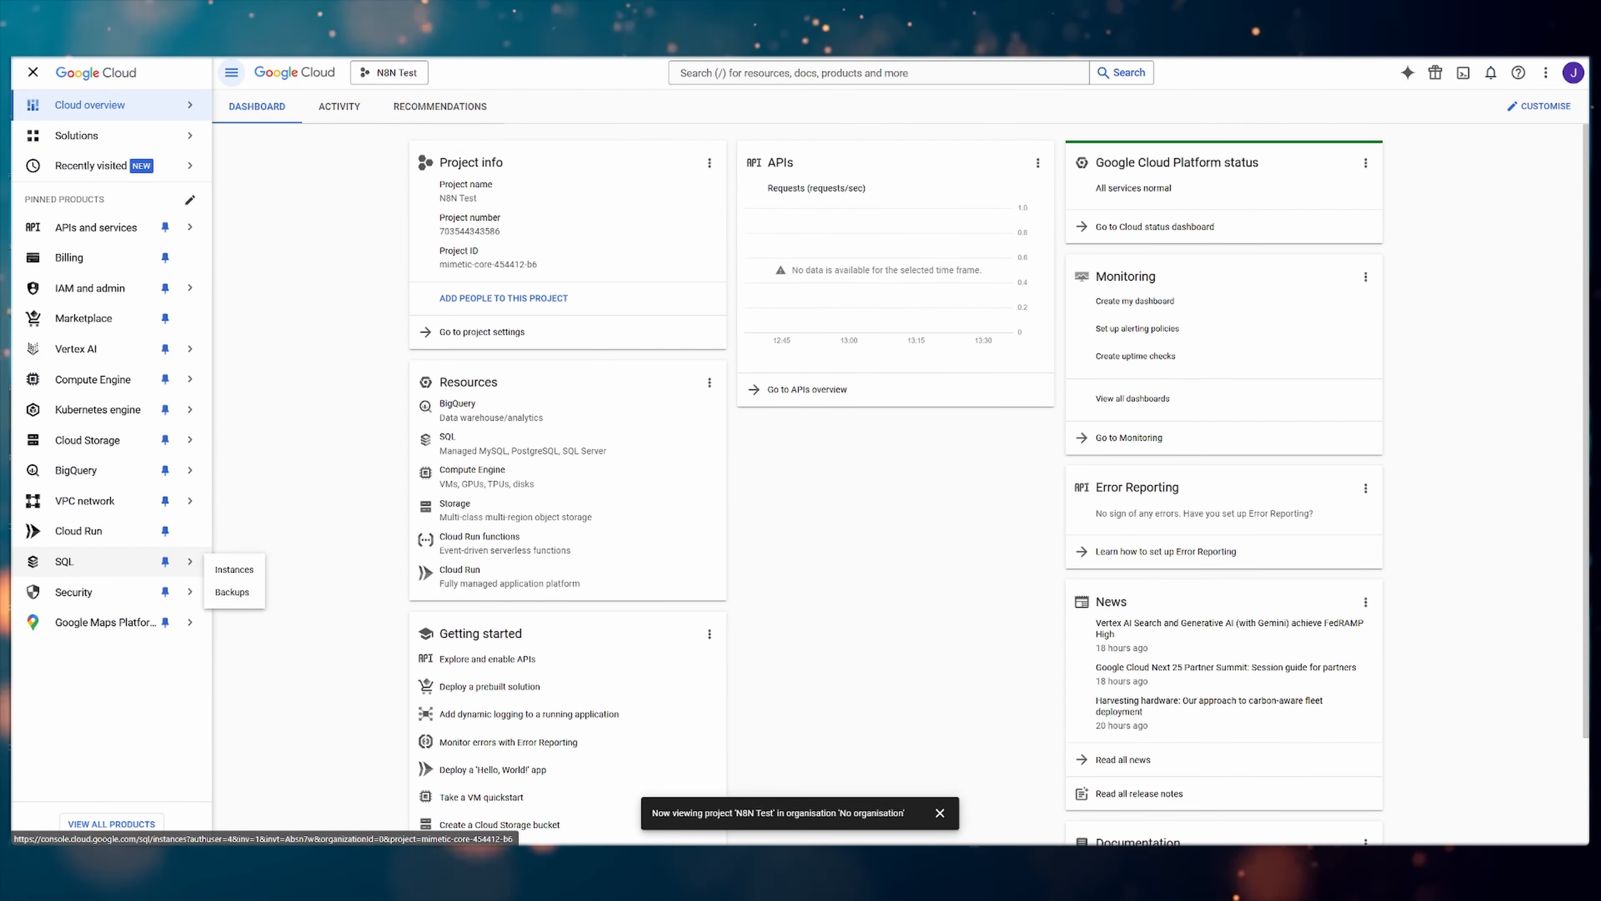
# Start the Google auth platform configuration for the project's OAuth consent screen
pyautogui.moveTo(100, 227)
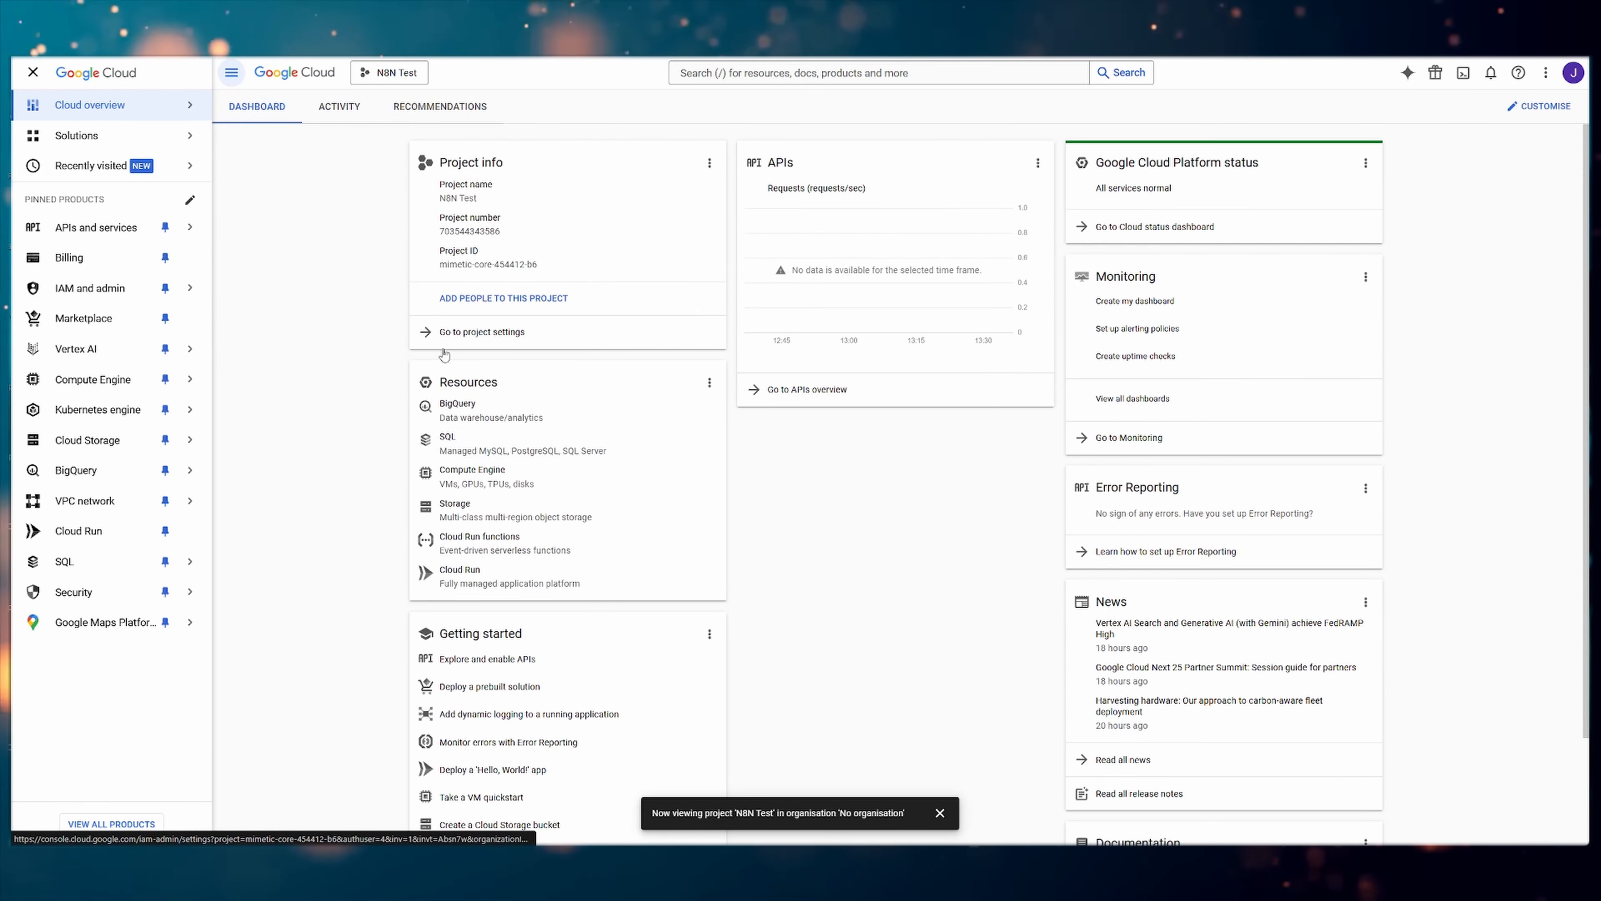
pyautogui.moveTo(66, 233)
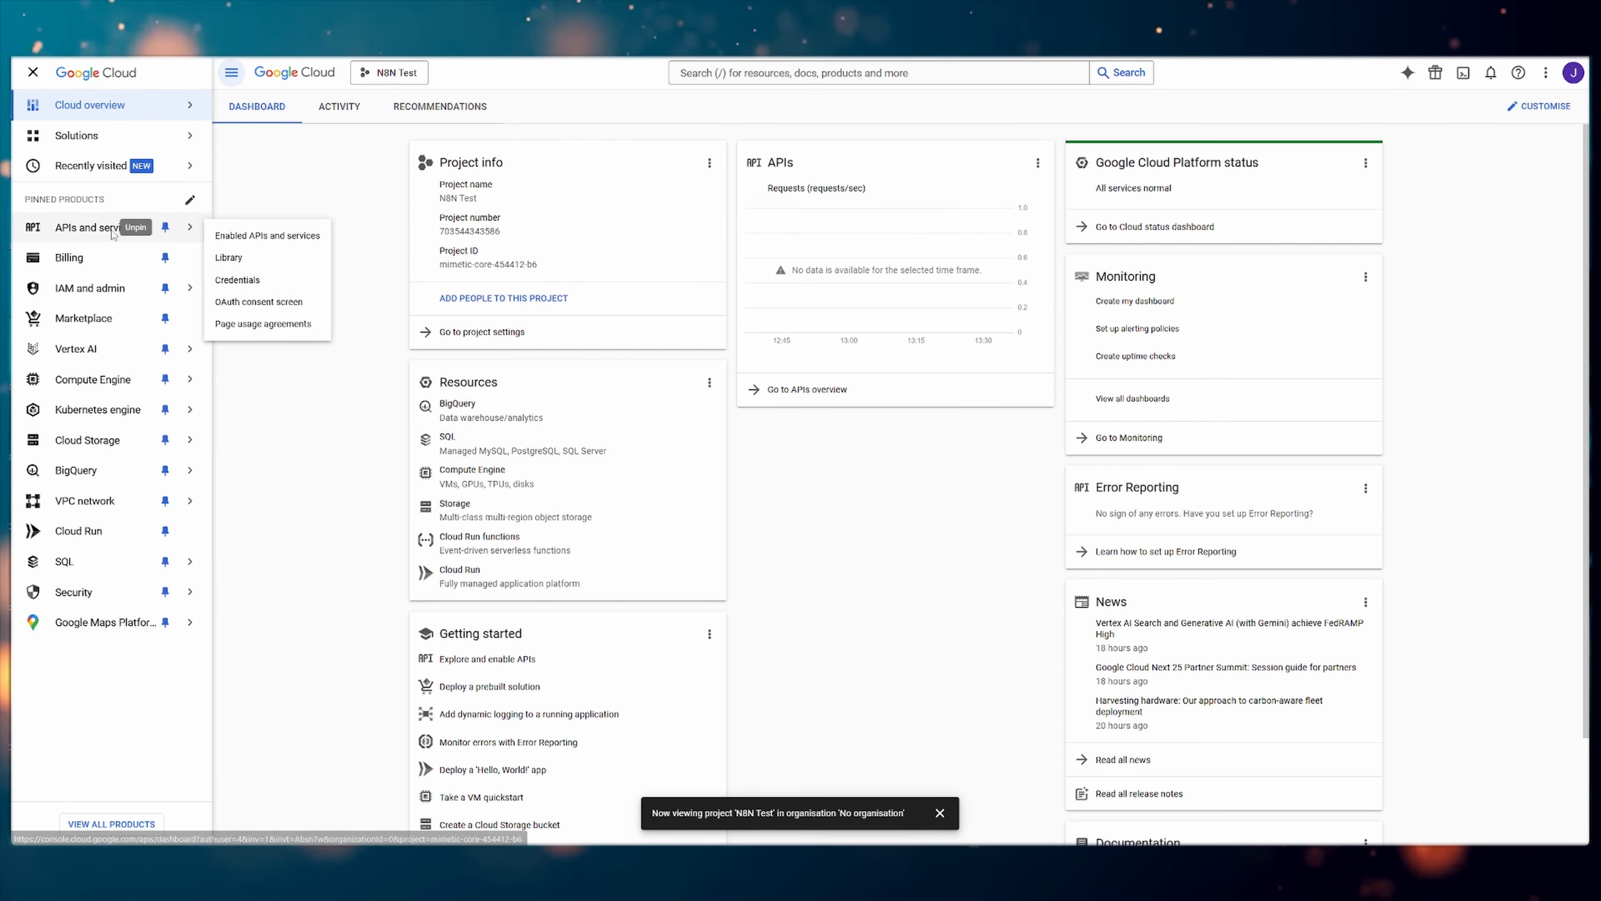
pyautogui.click(89, 235)
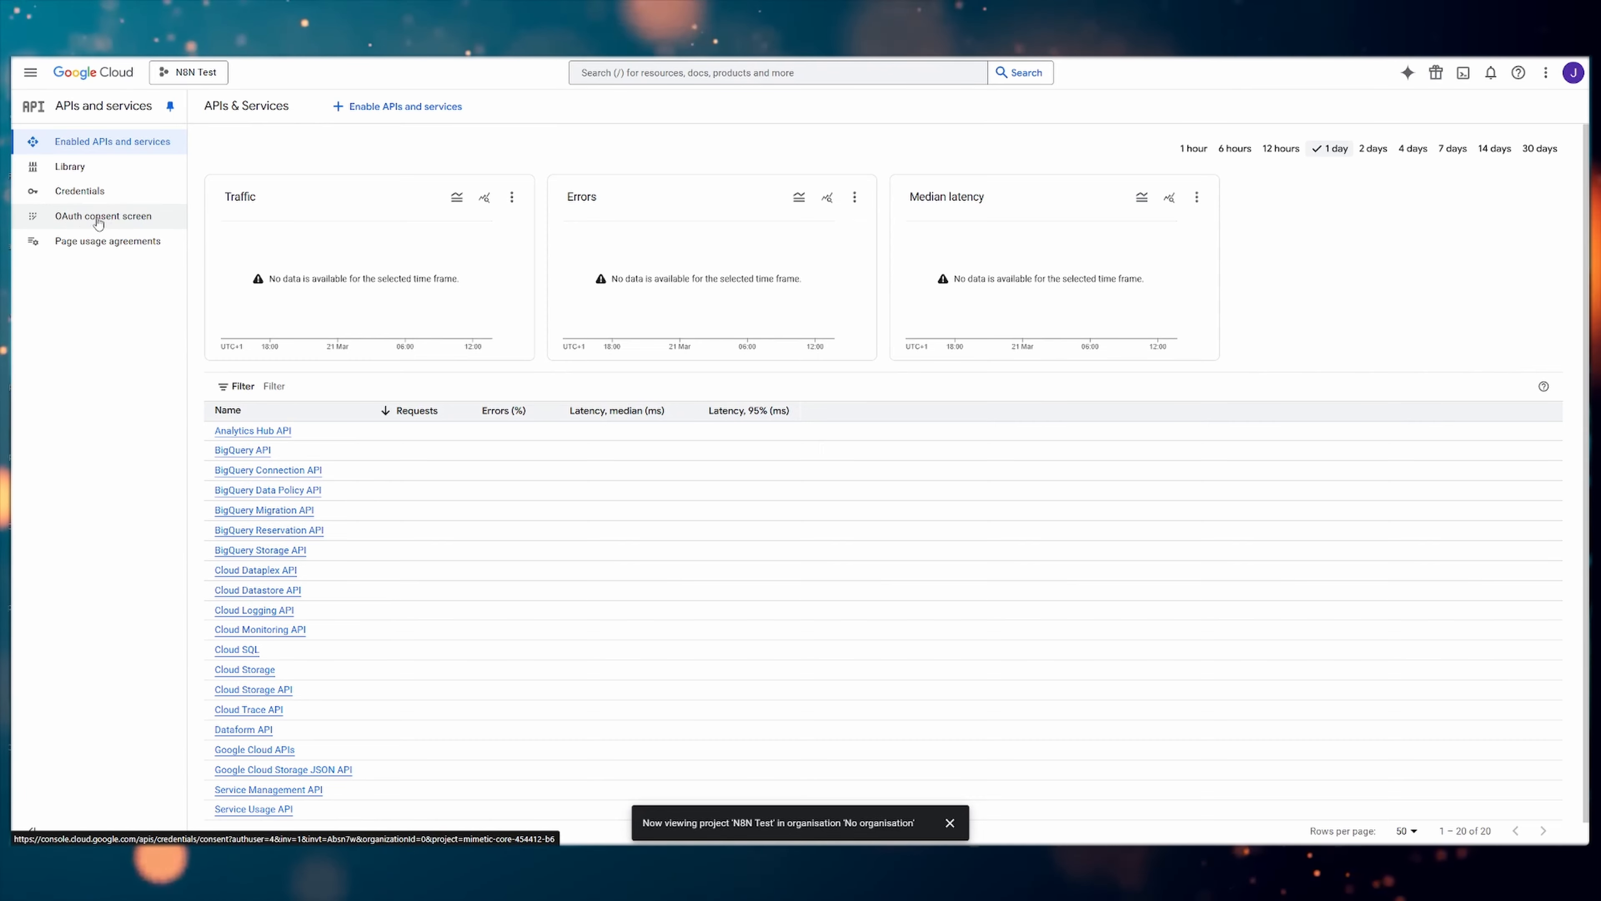
pyautogui.click(124, 222)
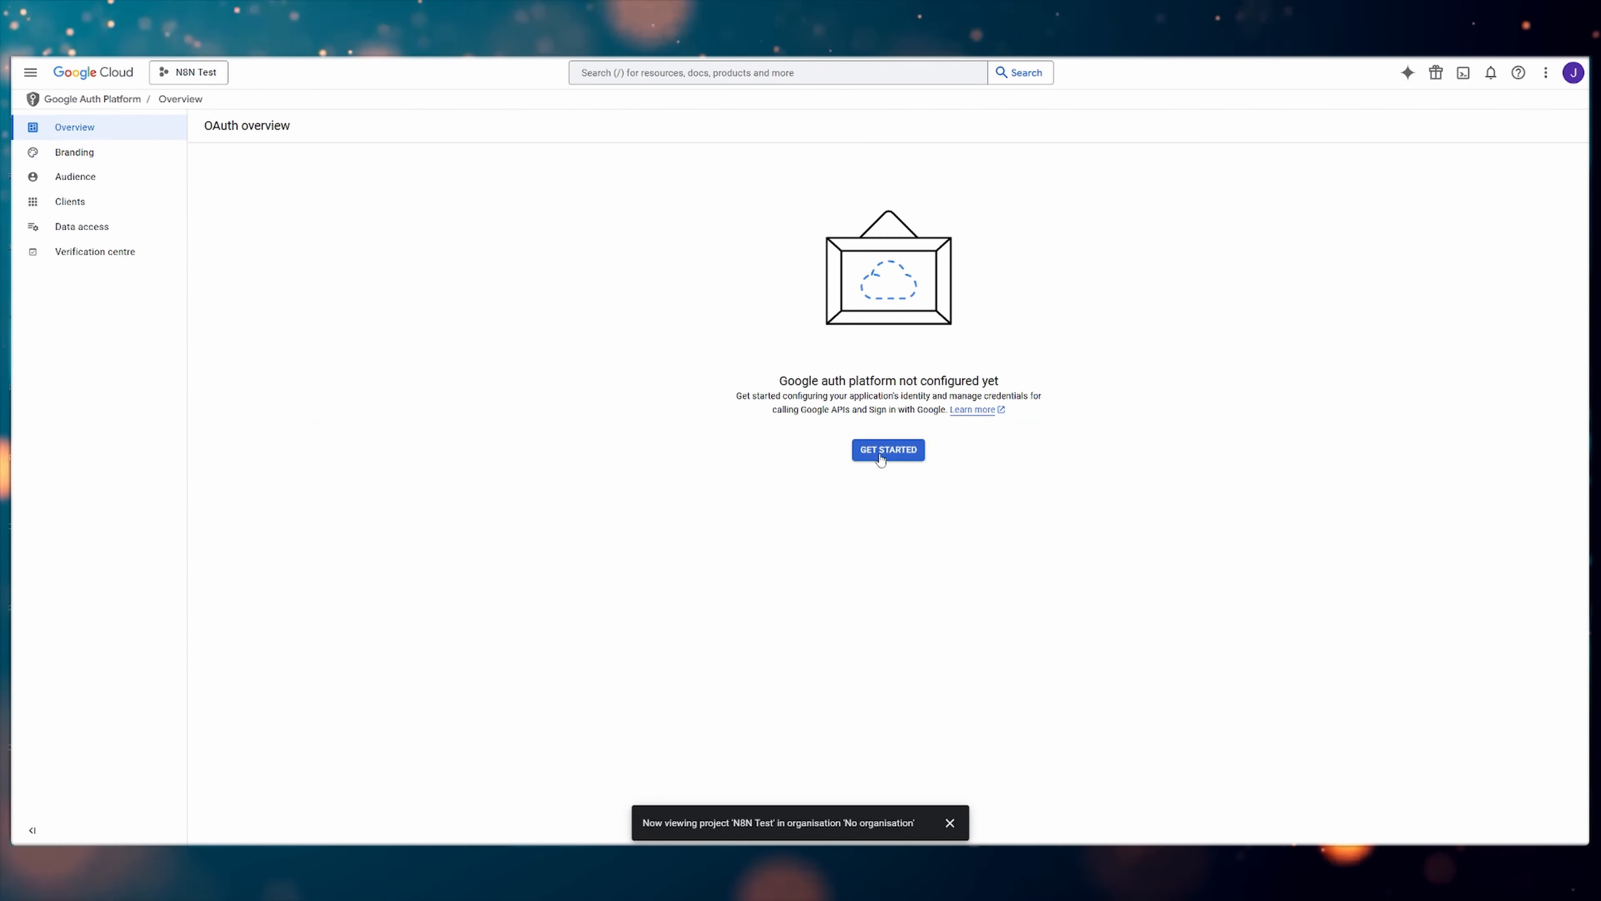
pyautogui.click(871, 452)
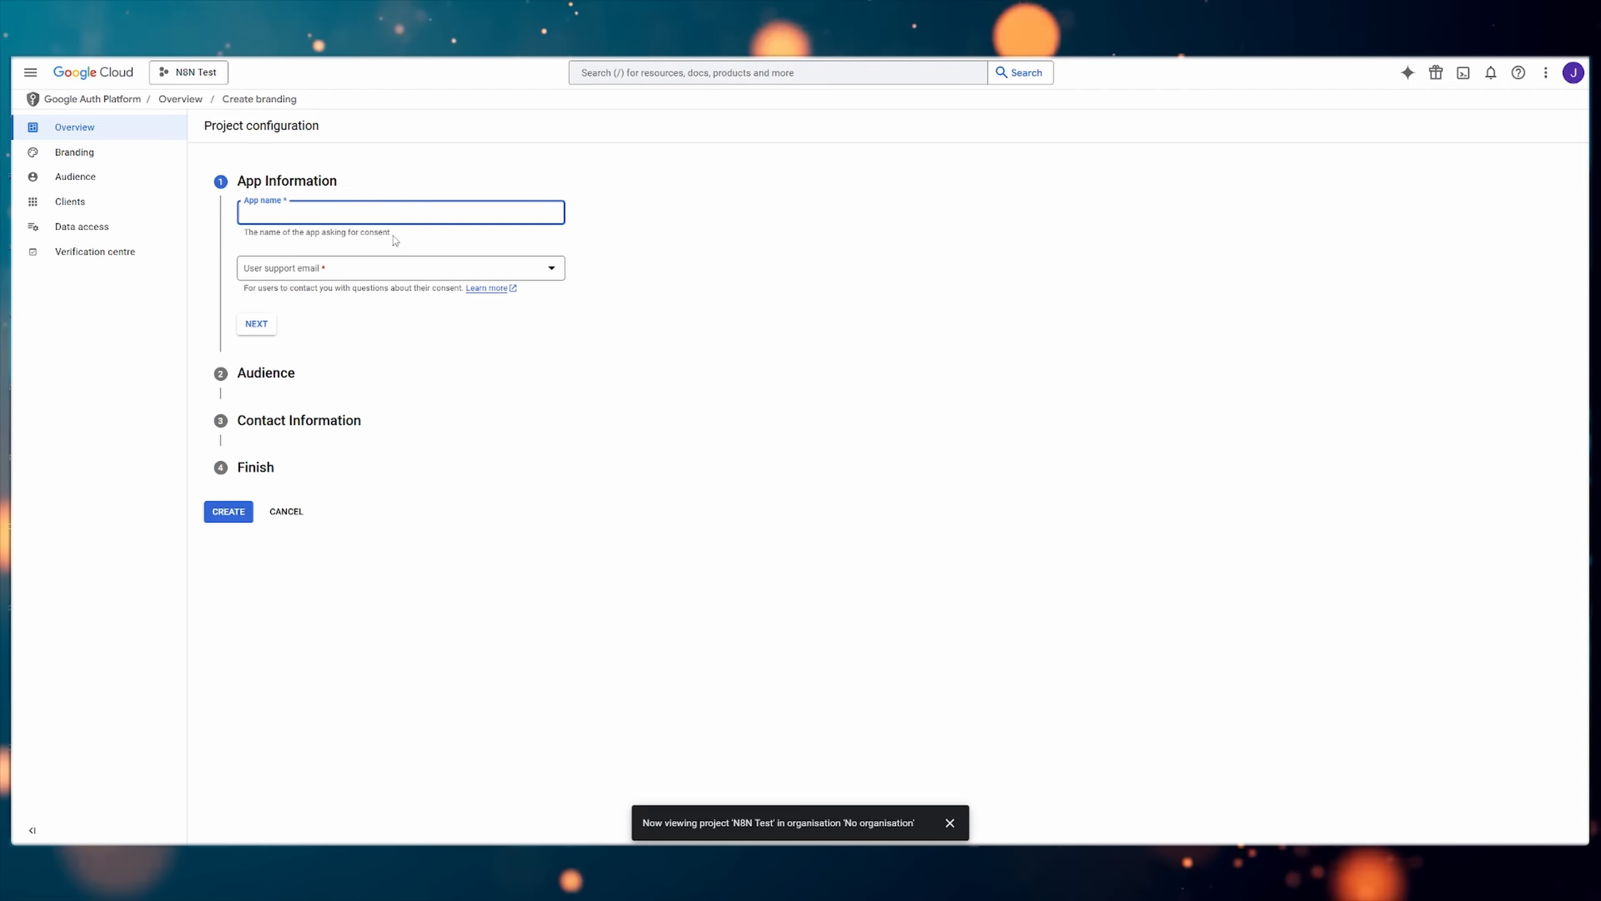
# Fill in the app information with the app name N8N and the account's own address as user support email
pyautogui.write('N8N')
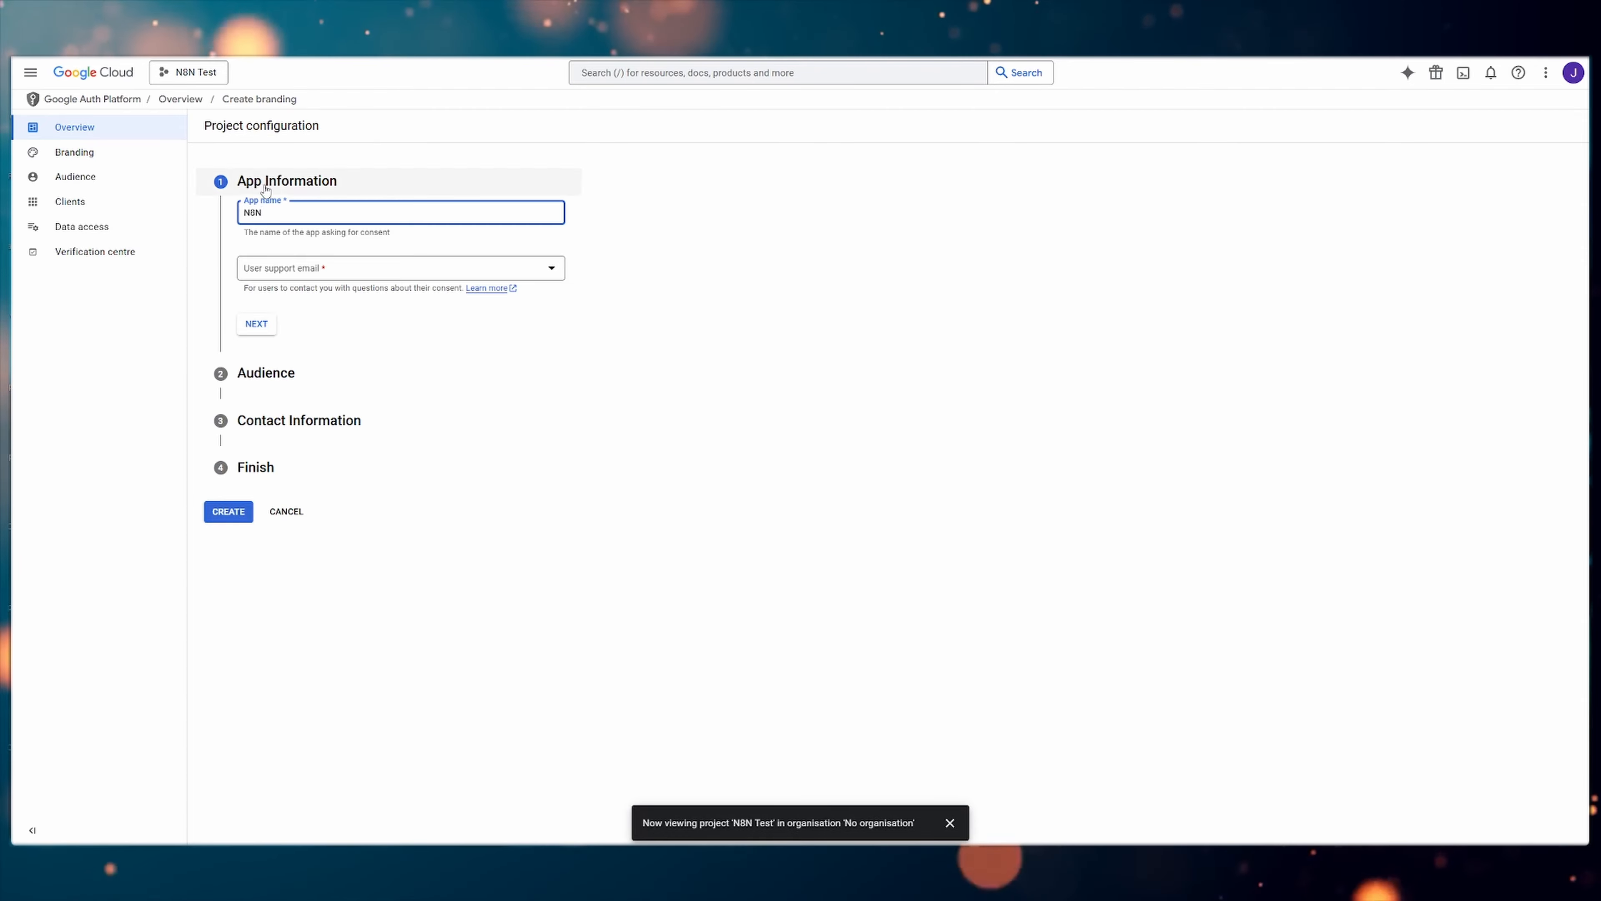
pyautogui.click(723, 244)
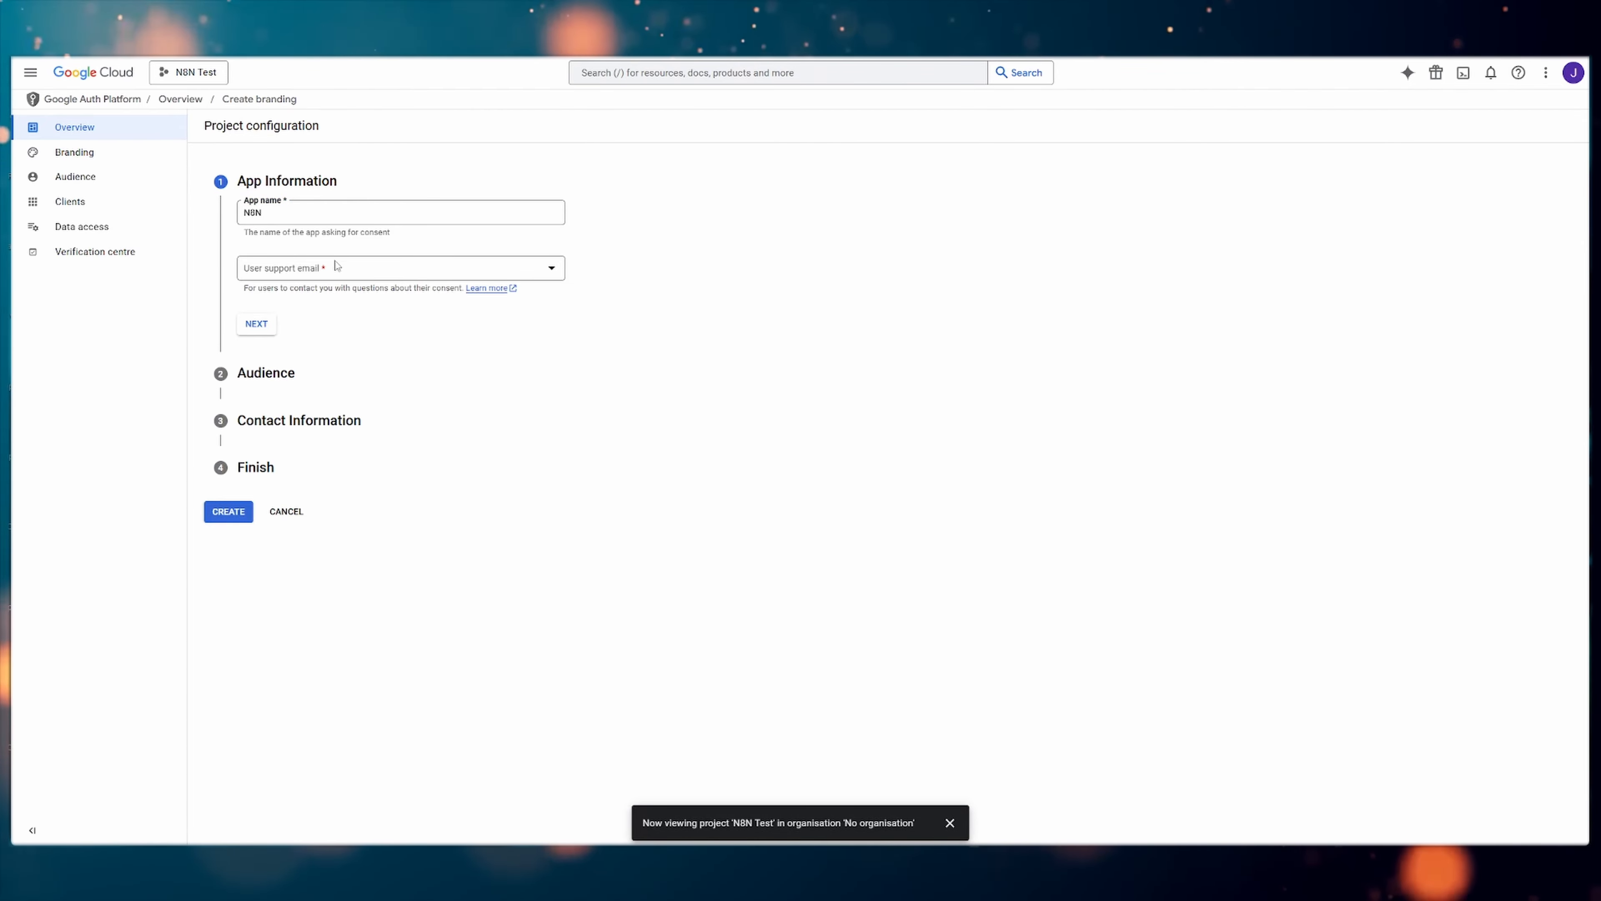
pyautogui.click(429, 270)
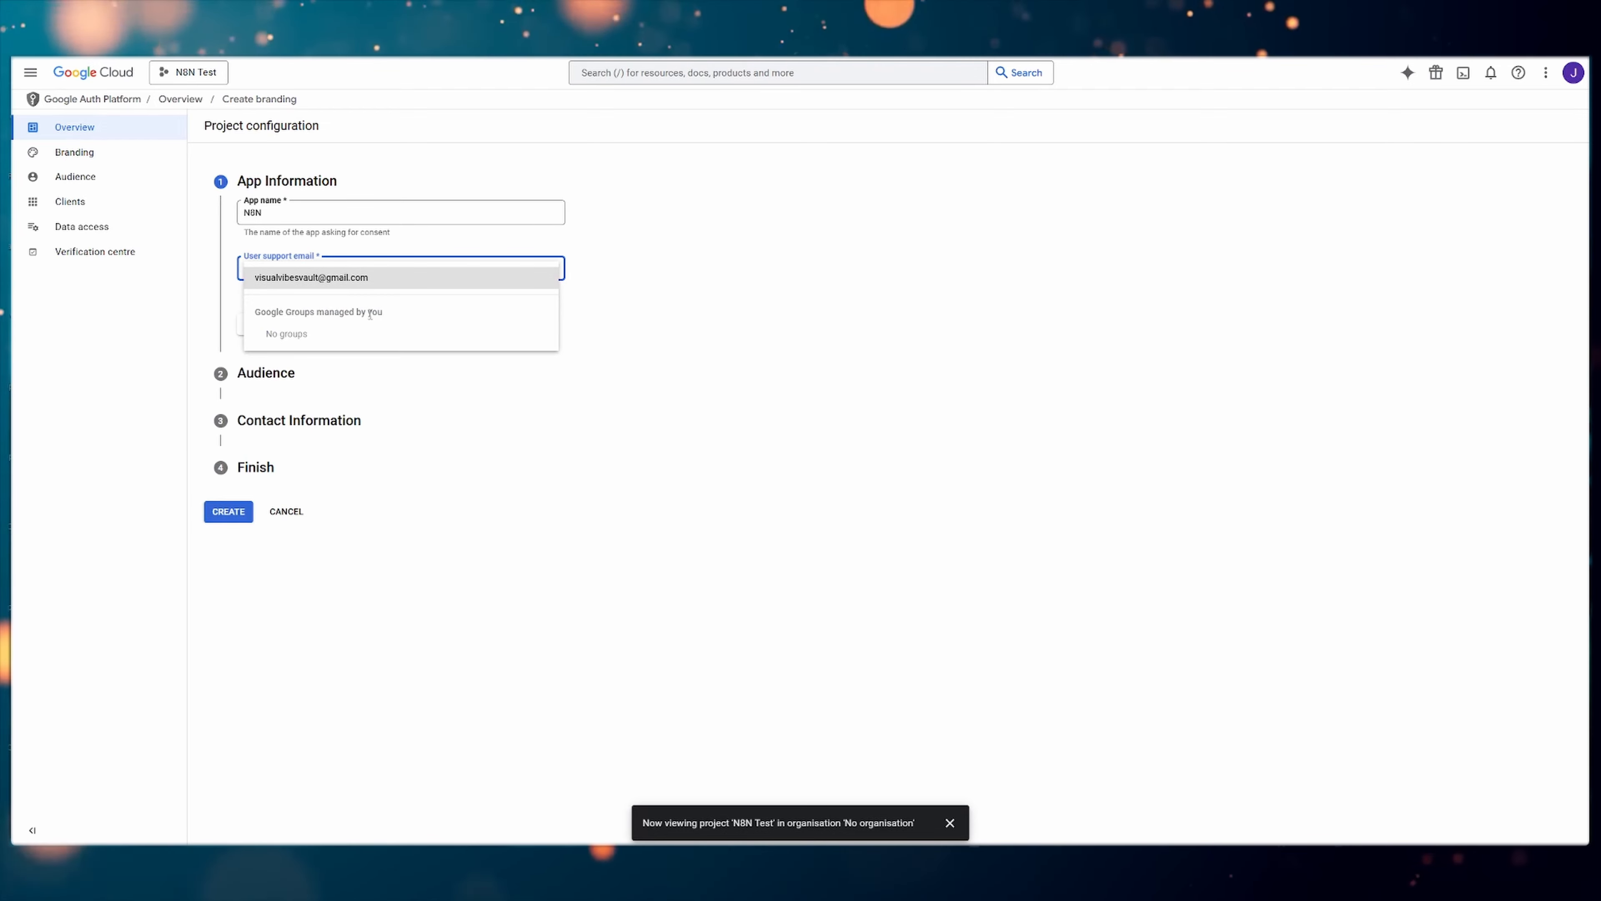
pyautogui.click(376, 278)
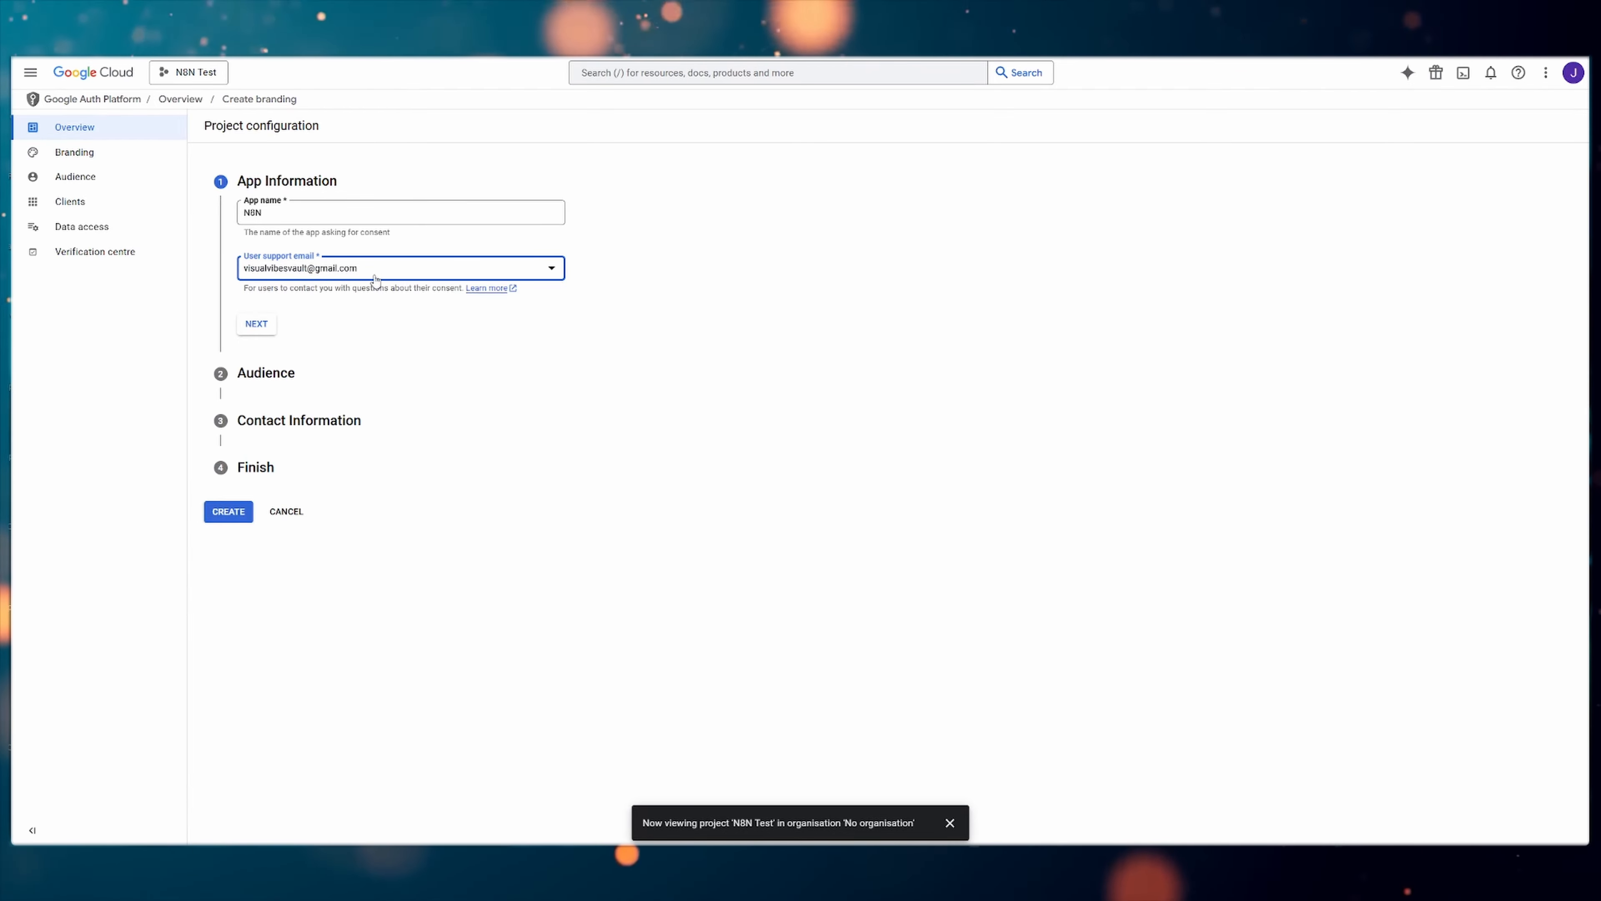
pyautogui.click(267, 331)
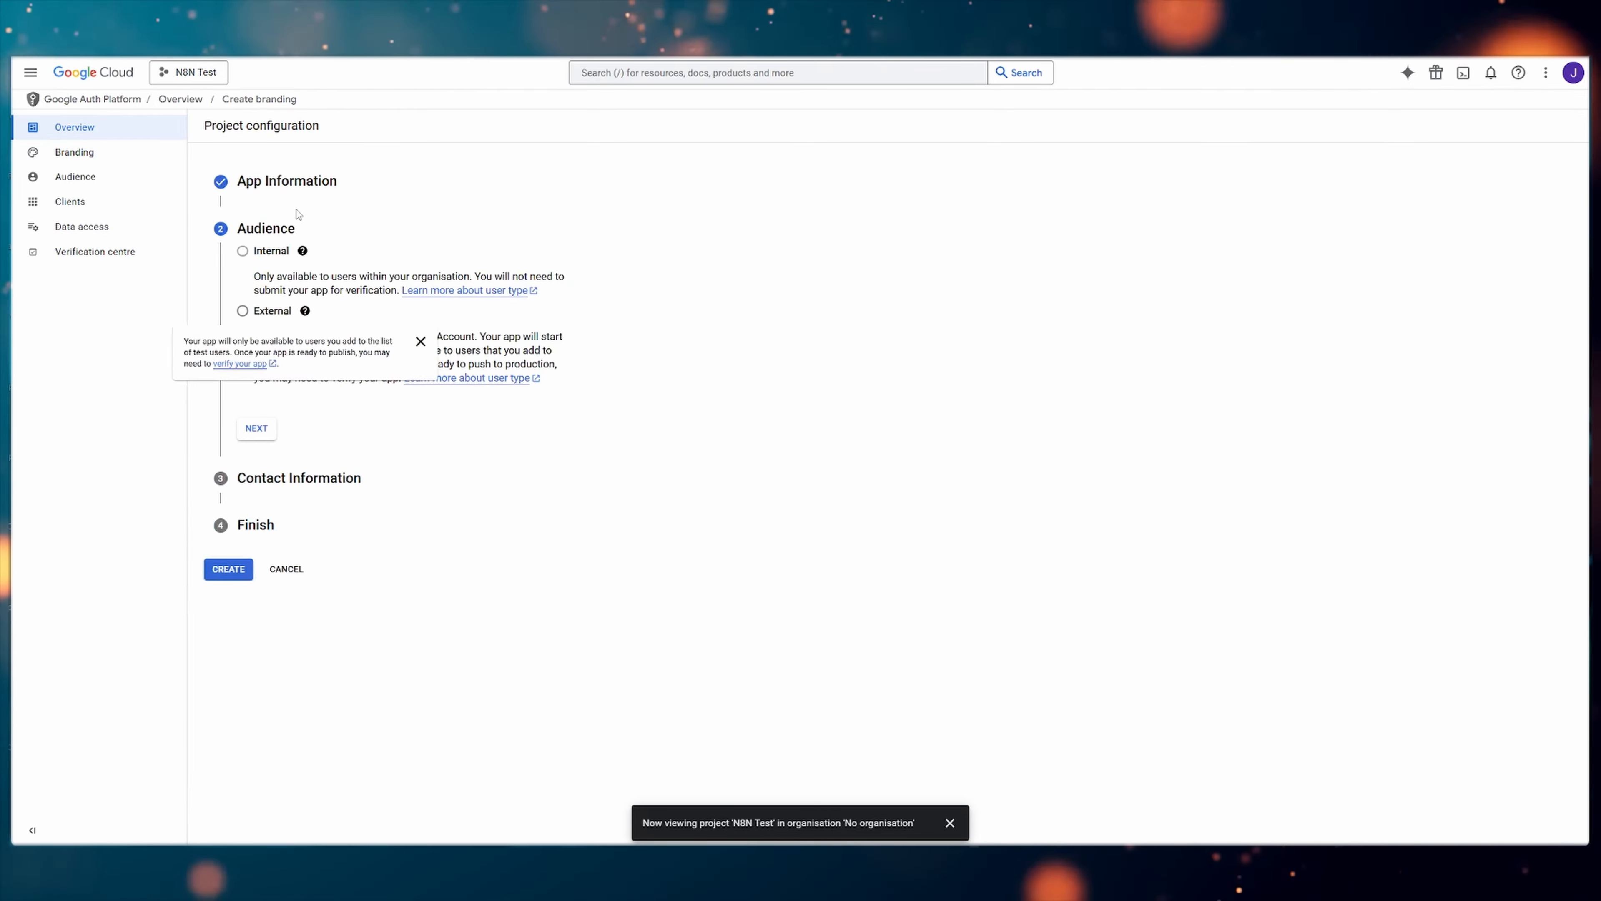
# Set the OAuth app's audience to External and continue to the contact information
pyautogui.moveTo(303, 250)
pyautogui.click(243, 311)
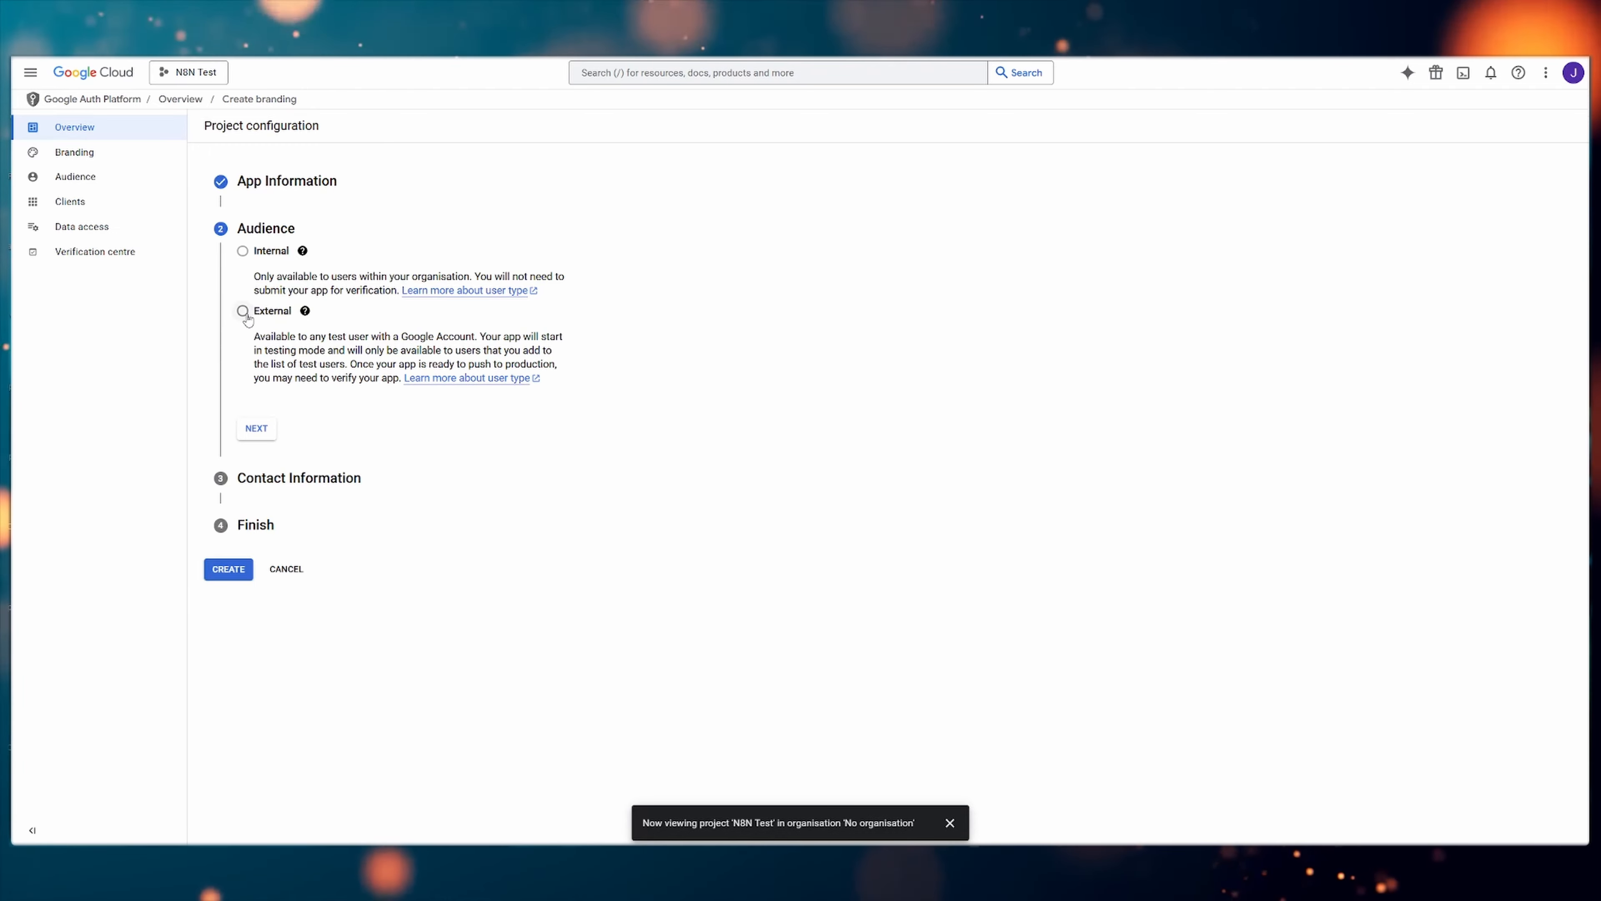
pyautogui.click(257, 429)
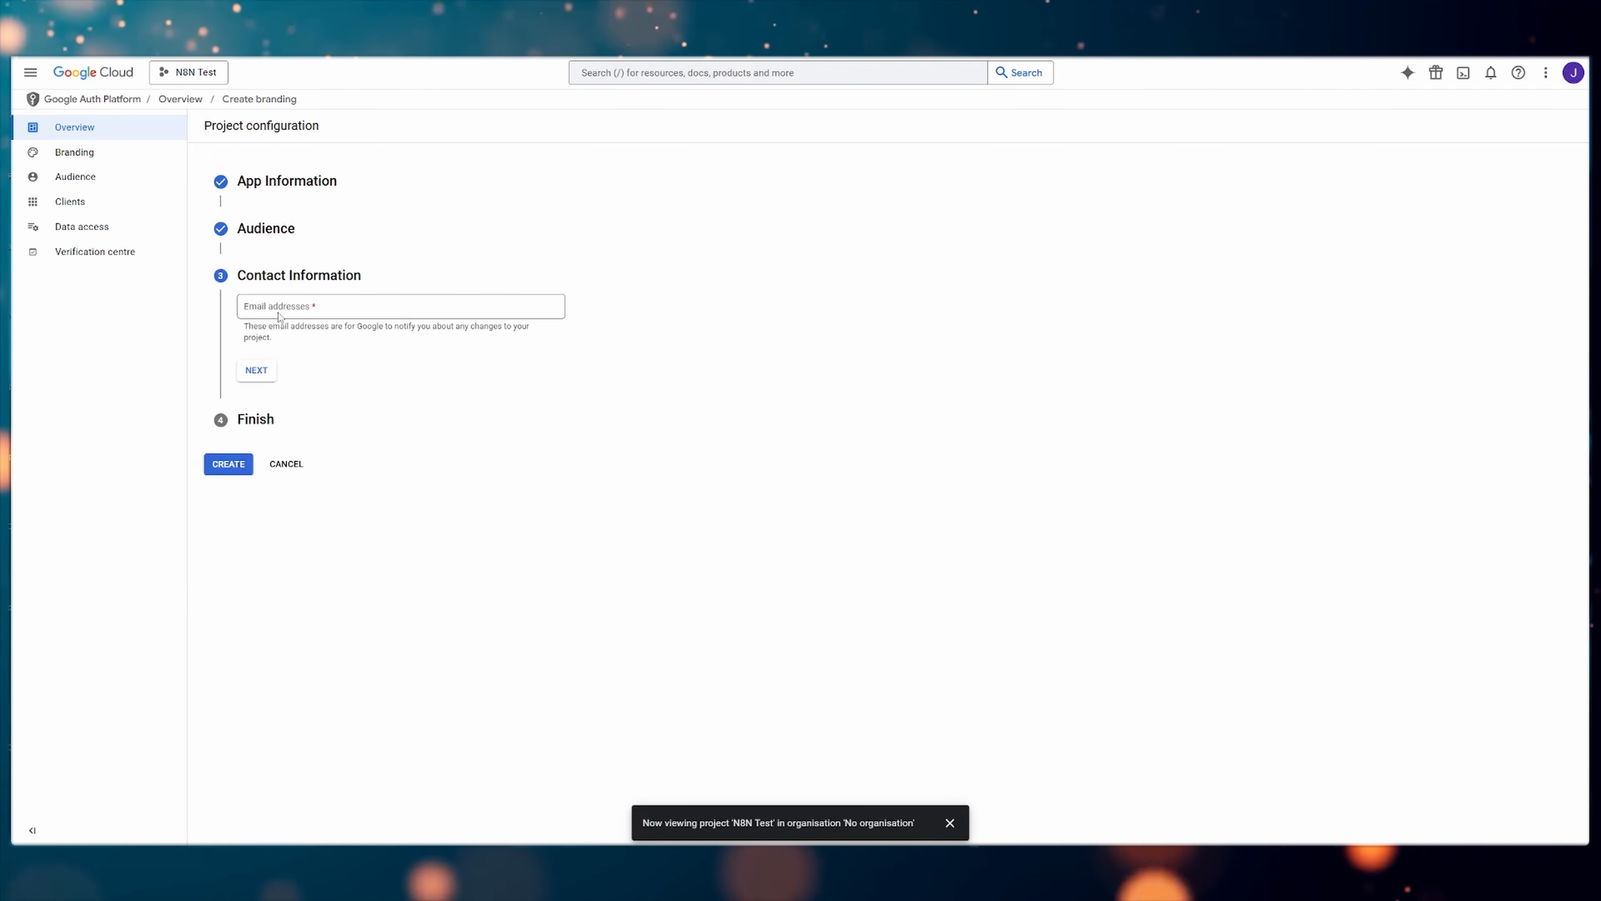
# Enter the contact email address, agree to the Google API services user data policy, and create the OAuth configuration
pyautogui.click(346, 309)
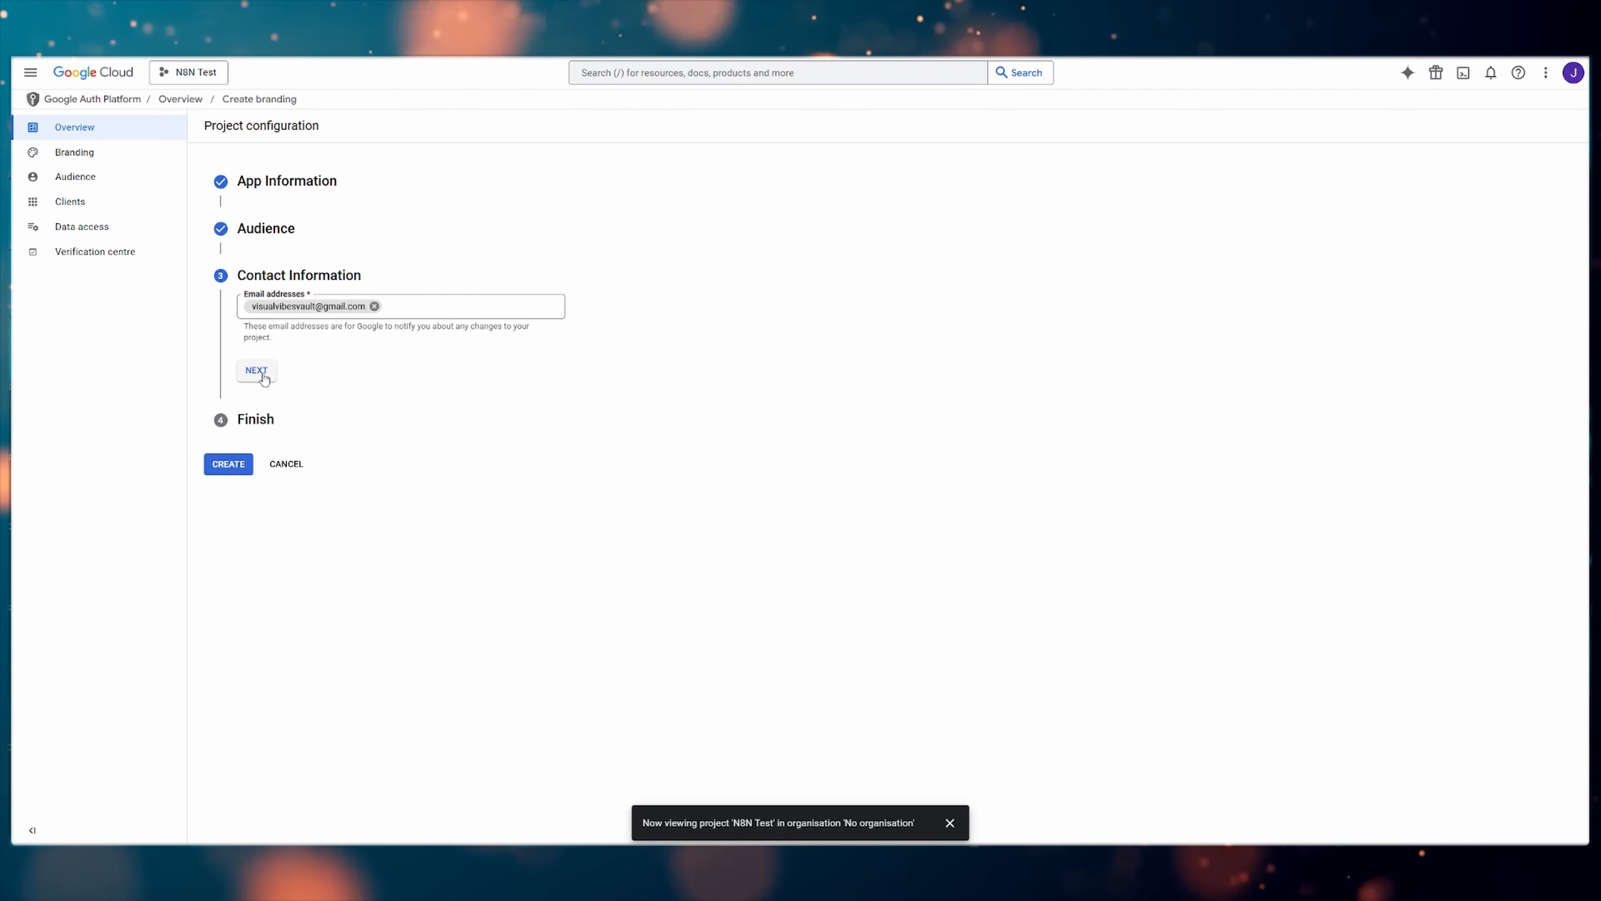
pyautogui.click(257, 370)
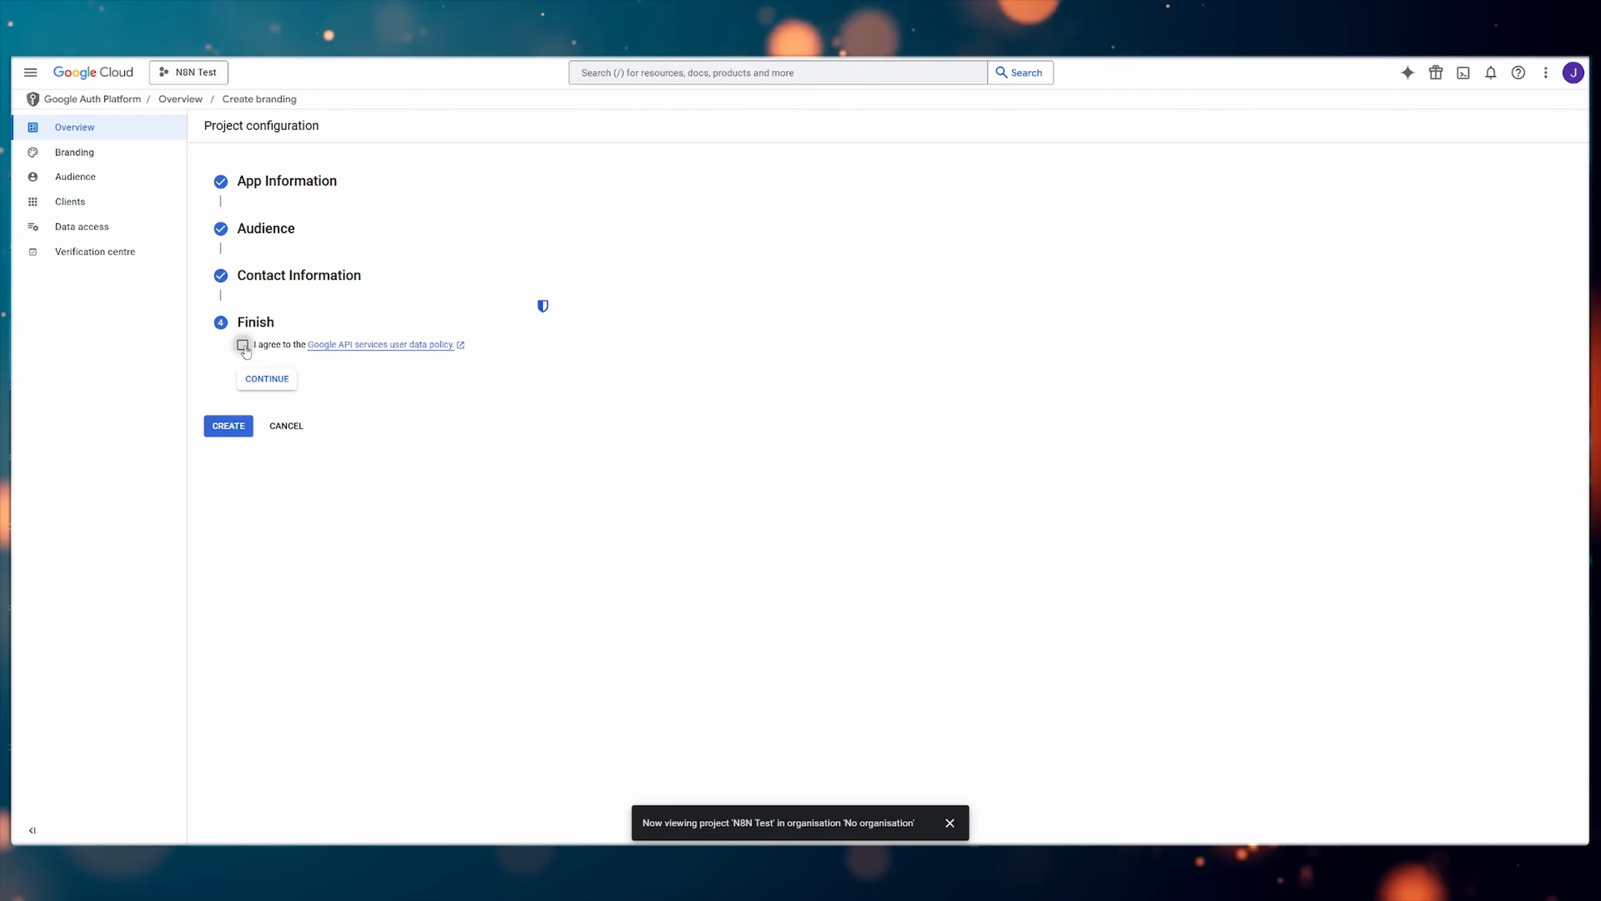
pyautogui.click(268, 379)
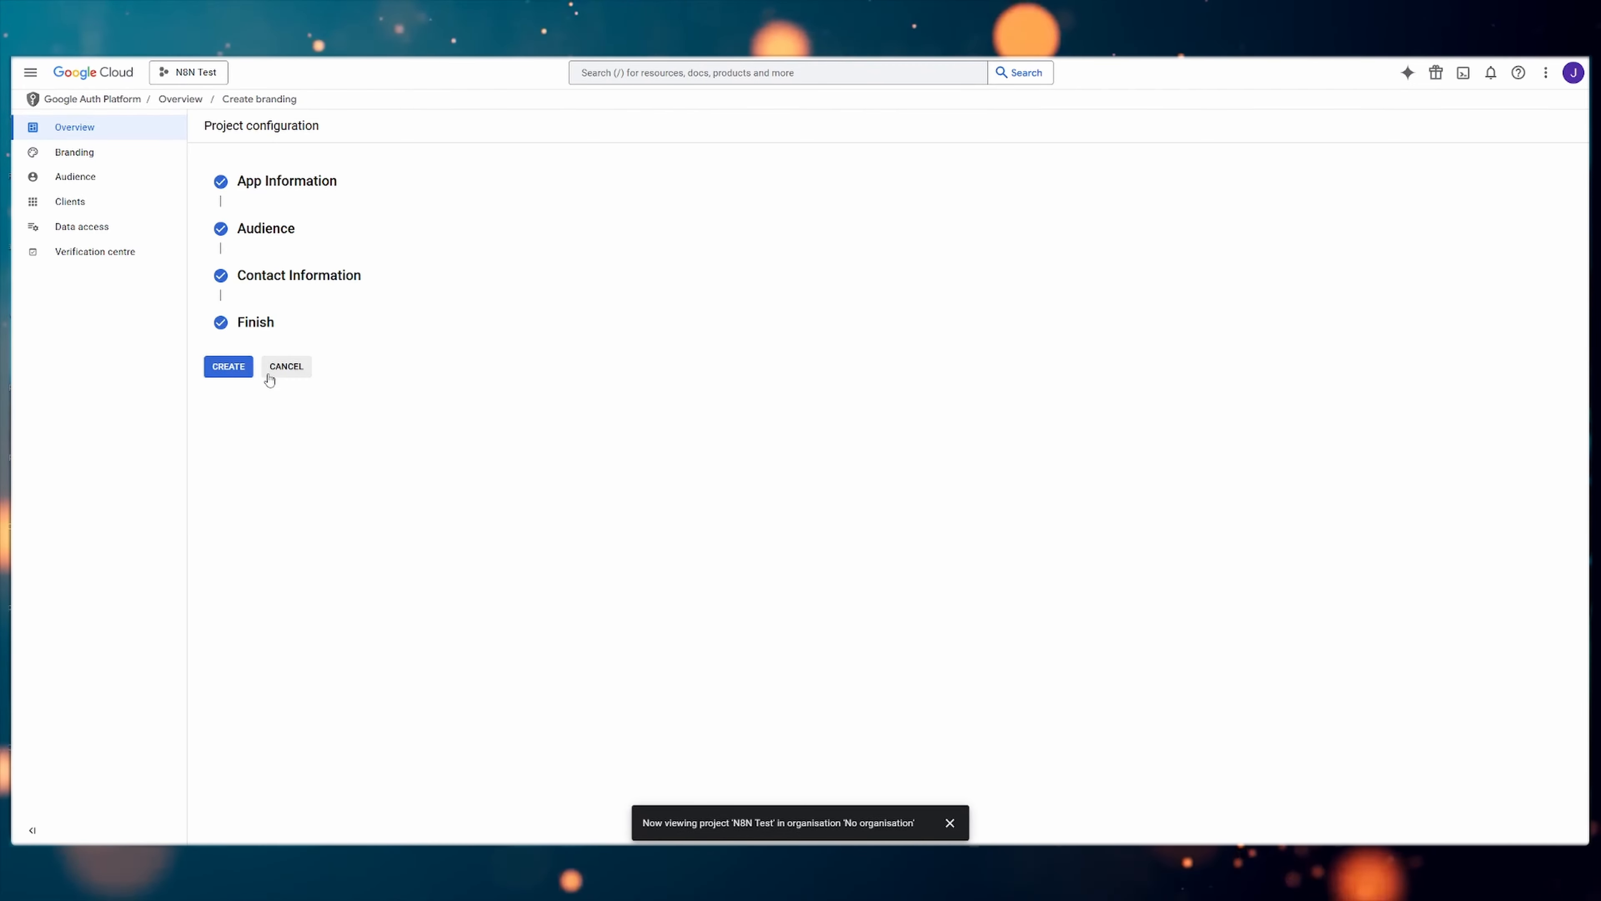
pyautogui.click(243, 370)
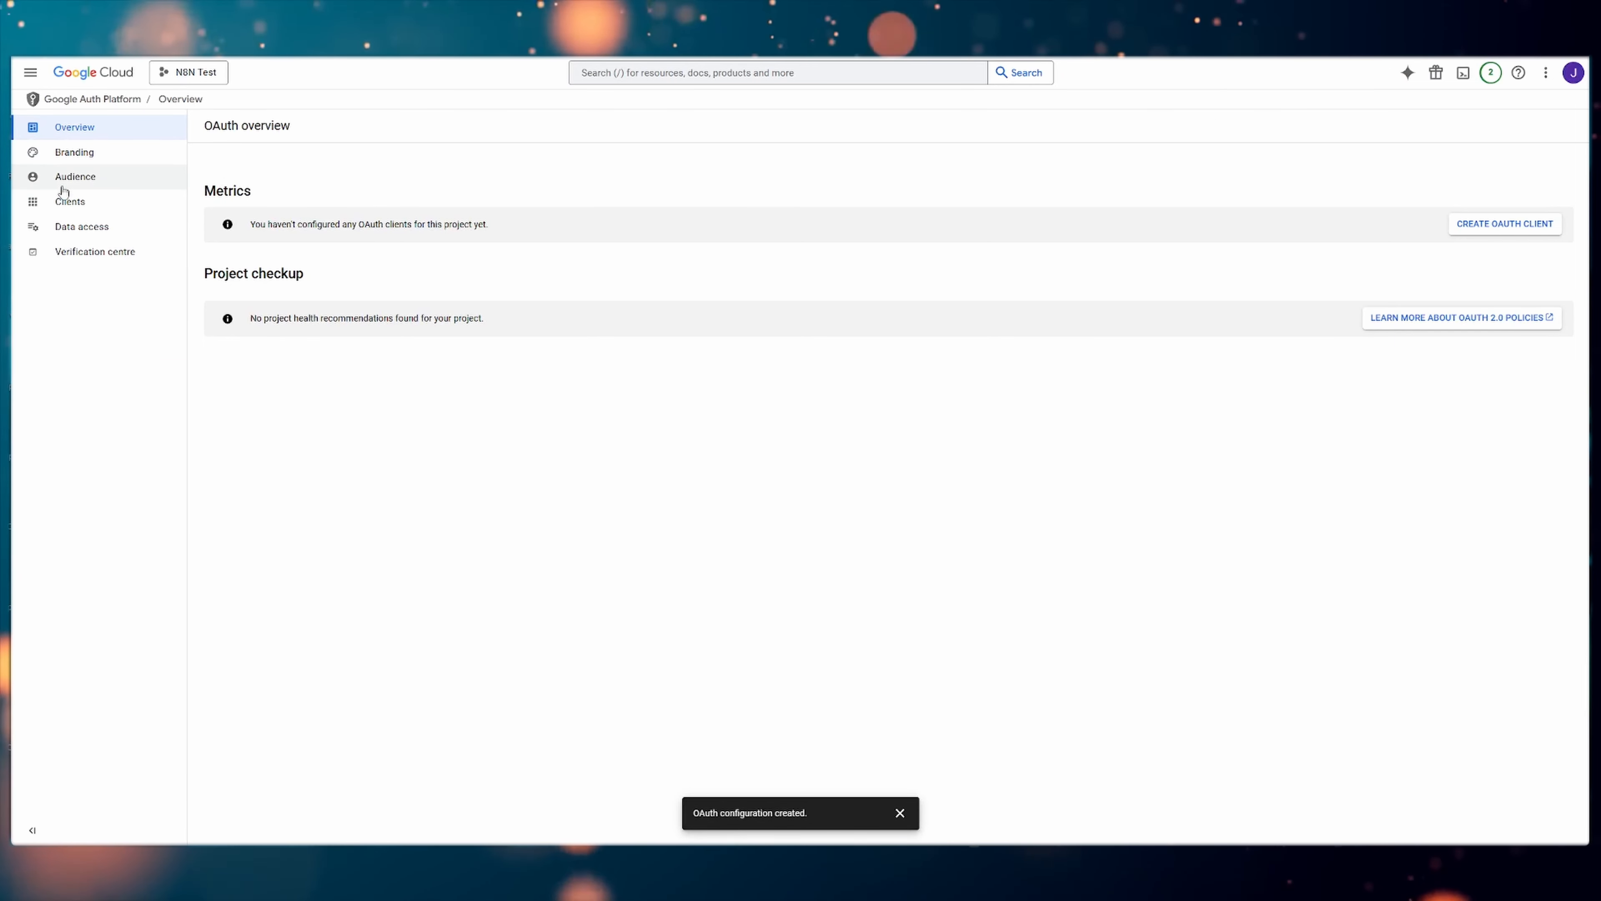
# Add the account's email address as a test user for the OAuth app's audience
pyautogui.click(76, 179)
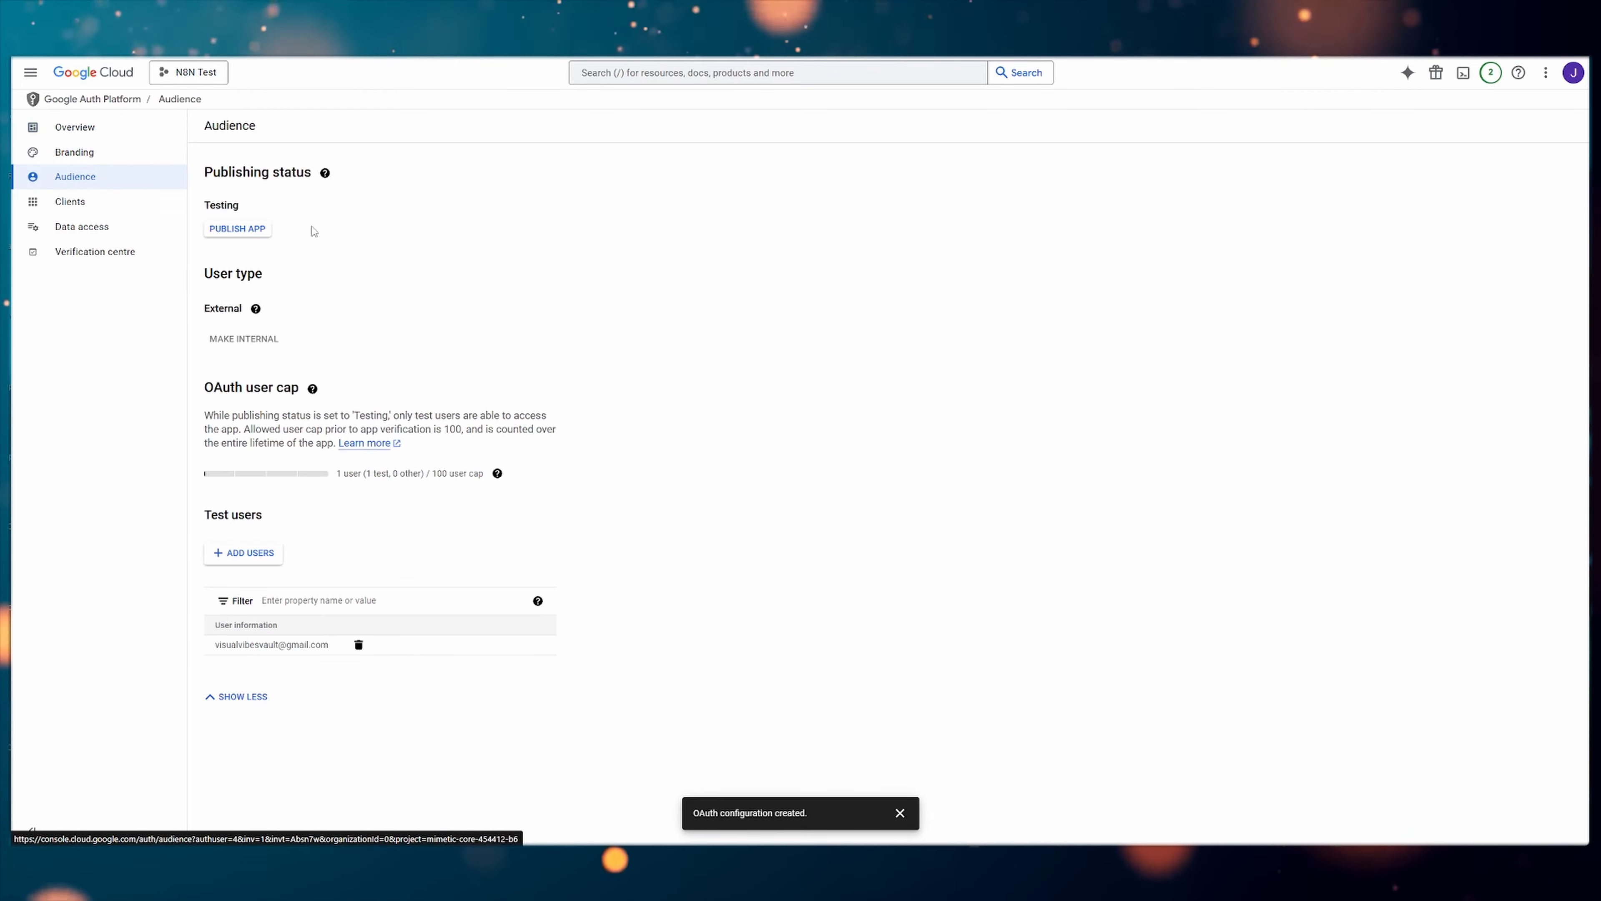
pyautogui.click(250, 555)
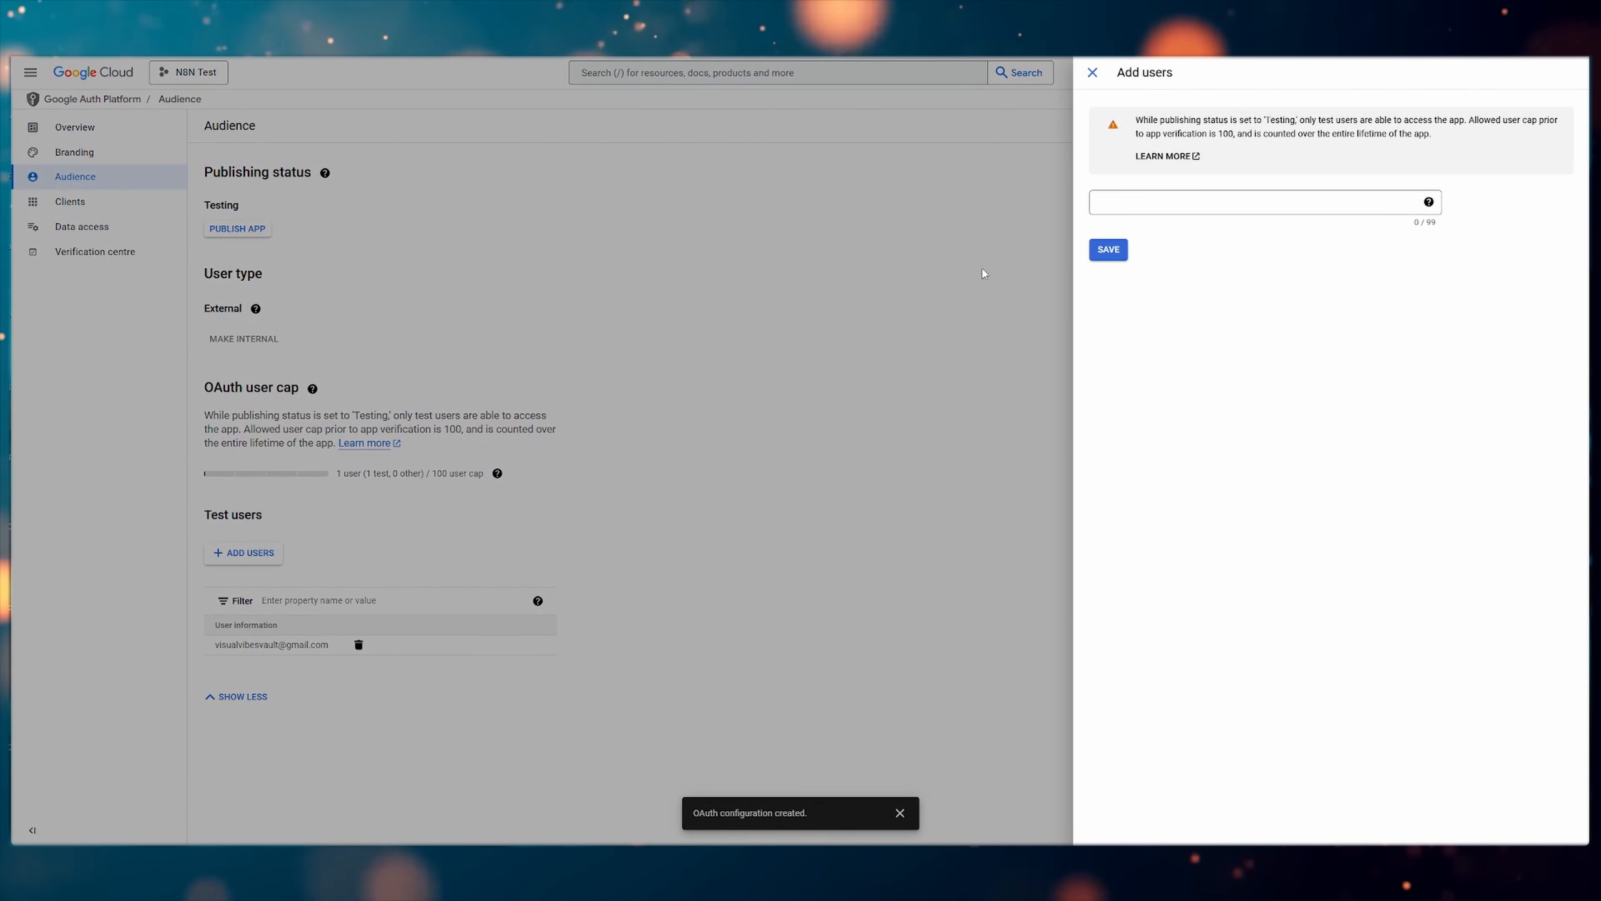
pyautogui.click(1167, 203)
pyautogui.hotkey('ctrl', 'v')
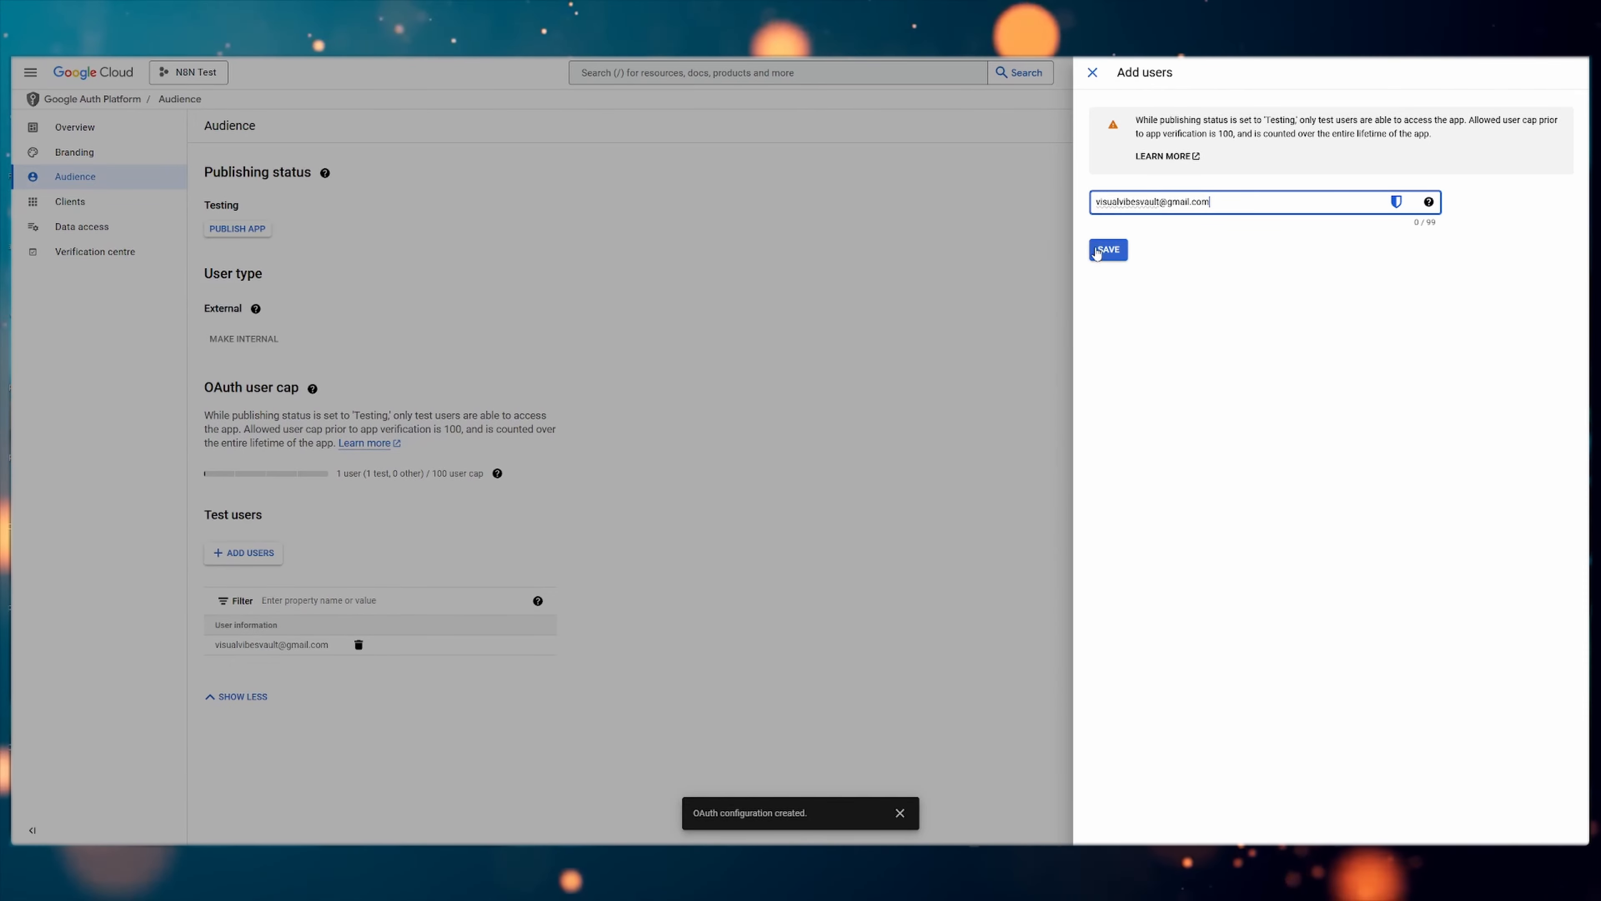
pyautogui.click(1097, 251)
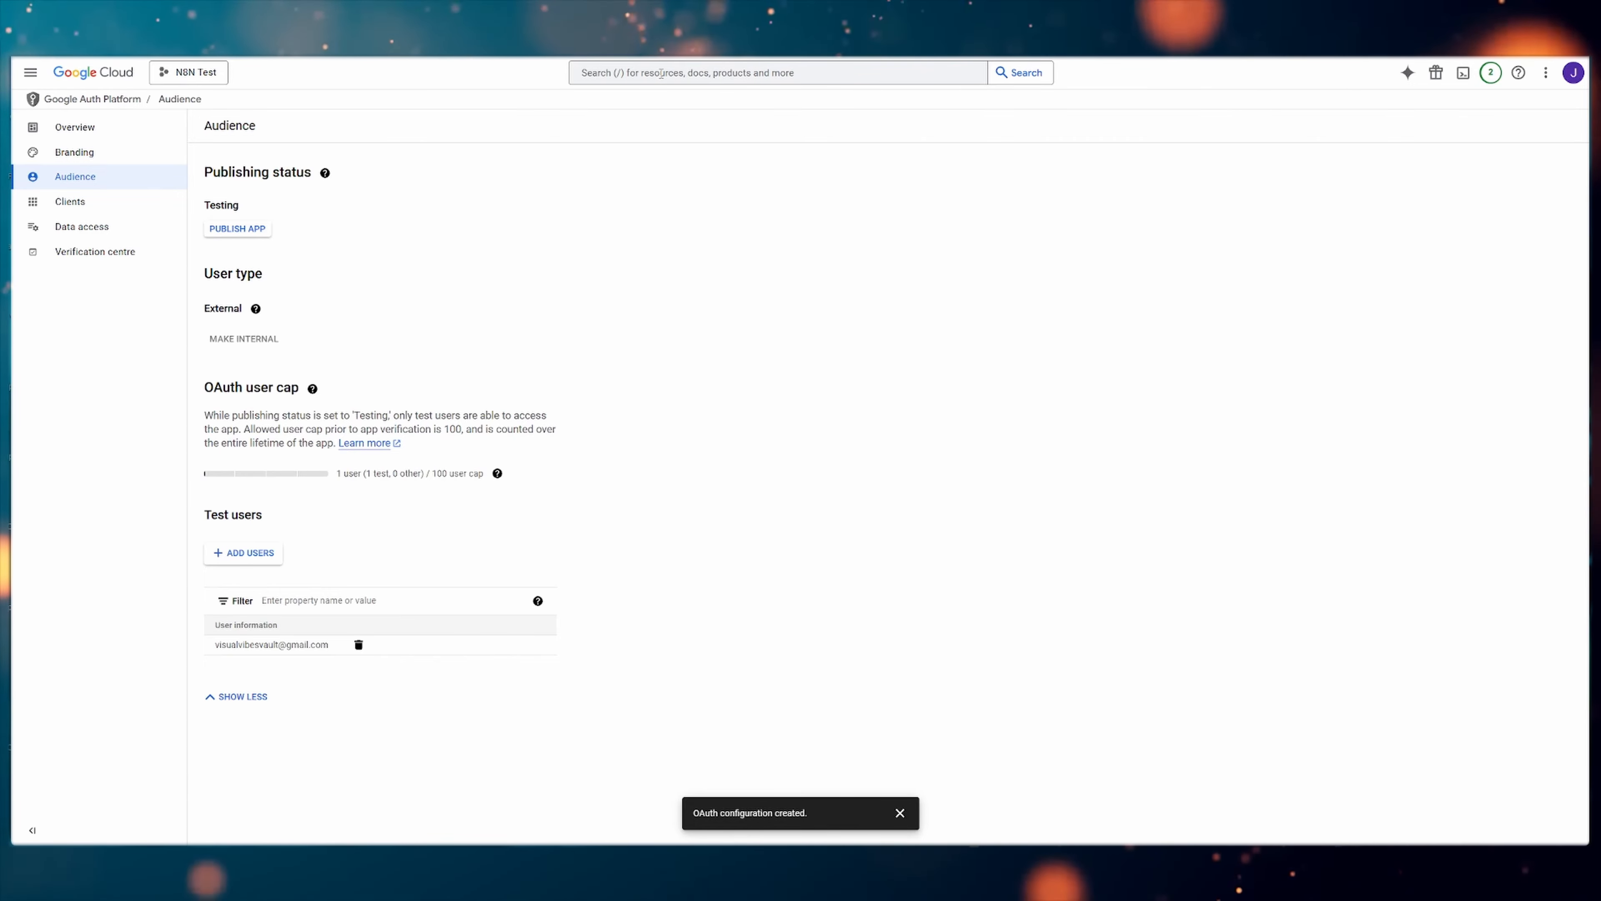
# Search the console for "sheets" and enable the Google Sheets API for the project
pyautogui.click(661, 74)
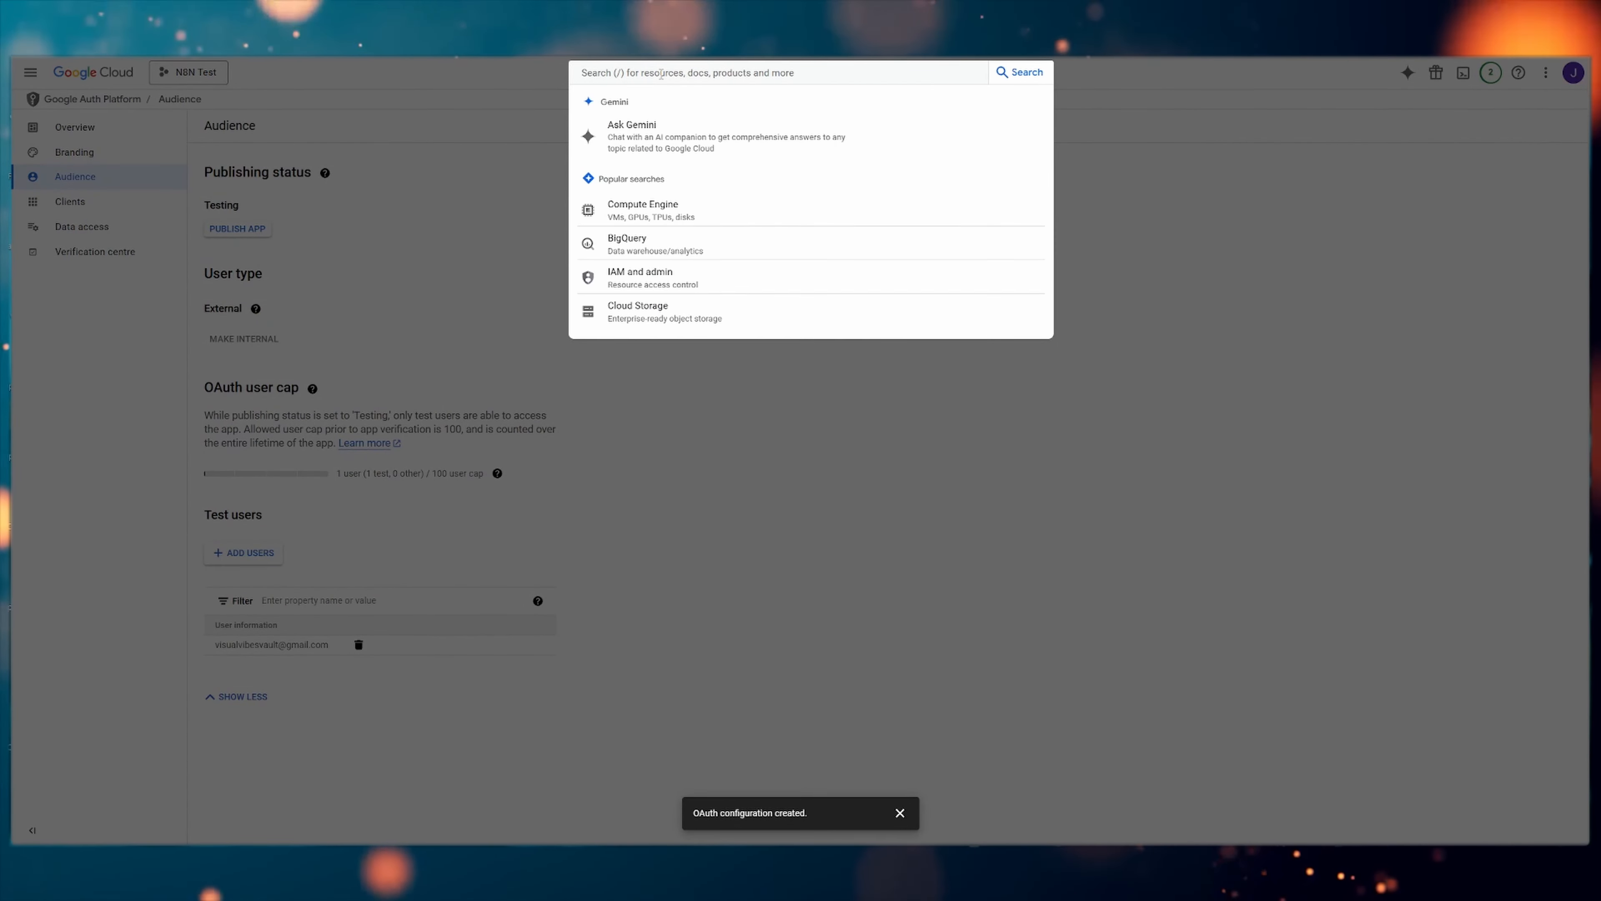
pyautogui.write('s')
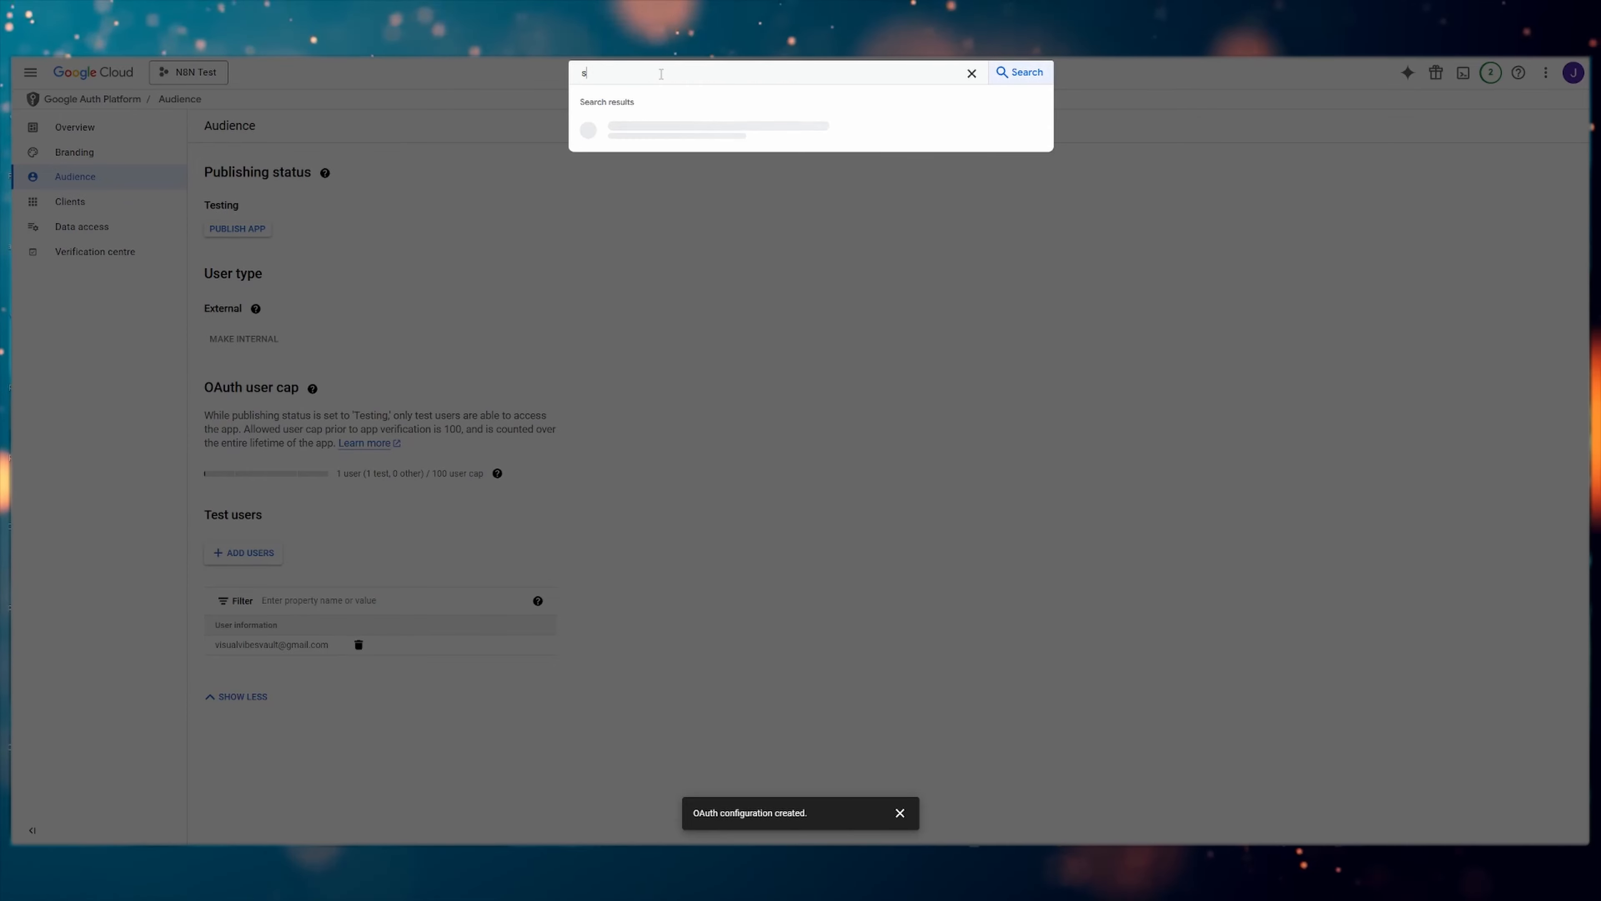
pyautogui.write('heets')
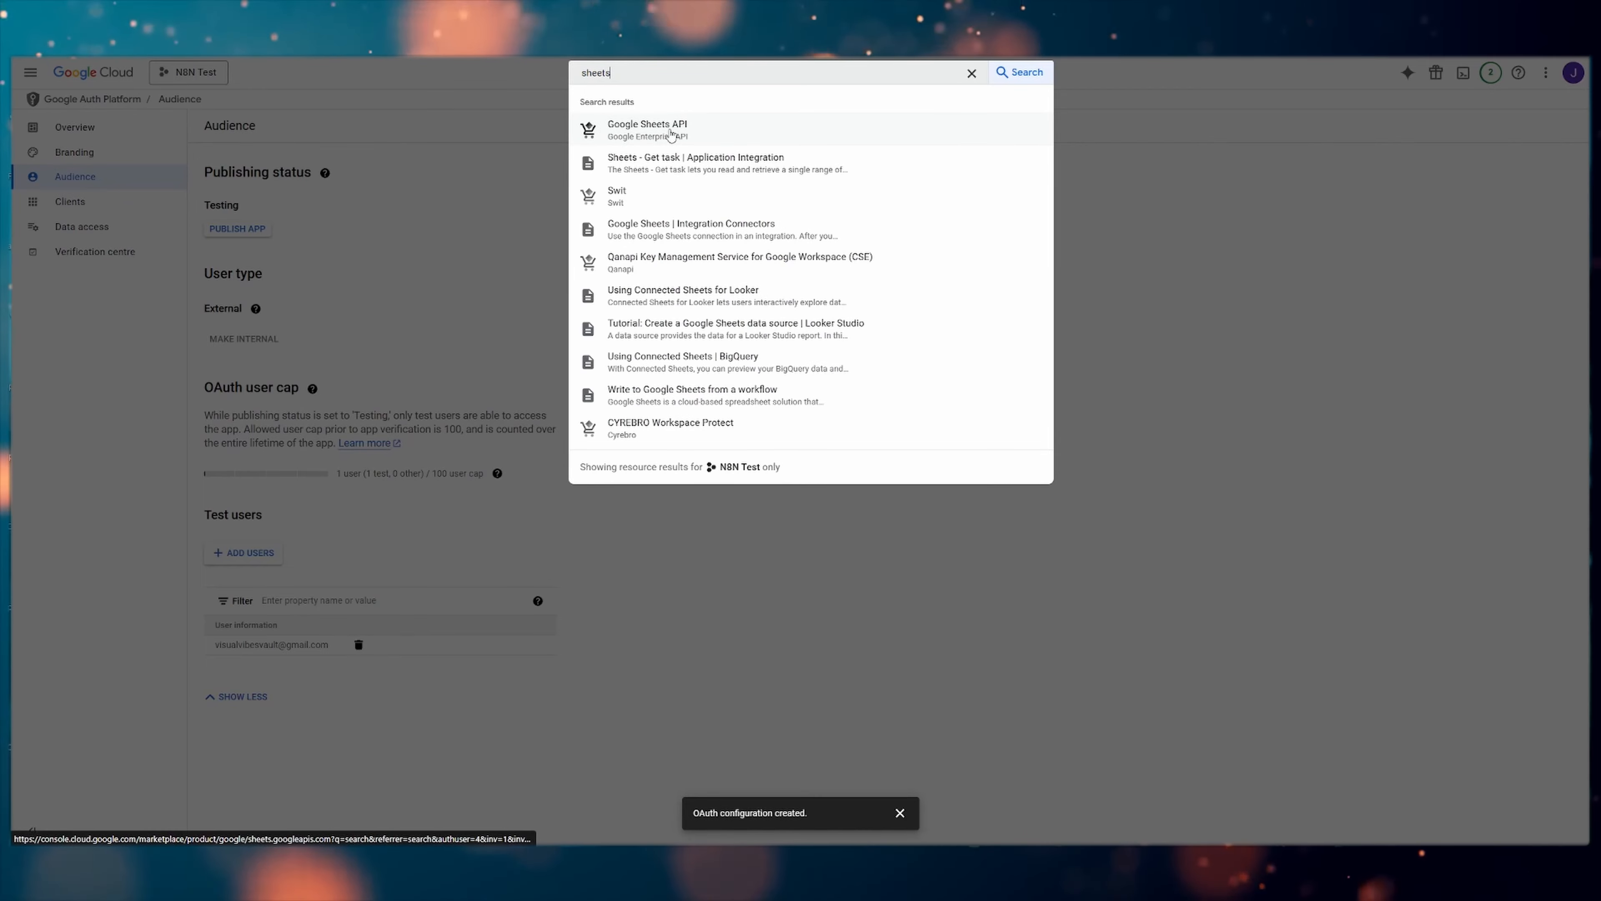
pyautogui.click(671, 133)
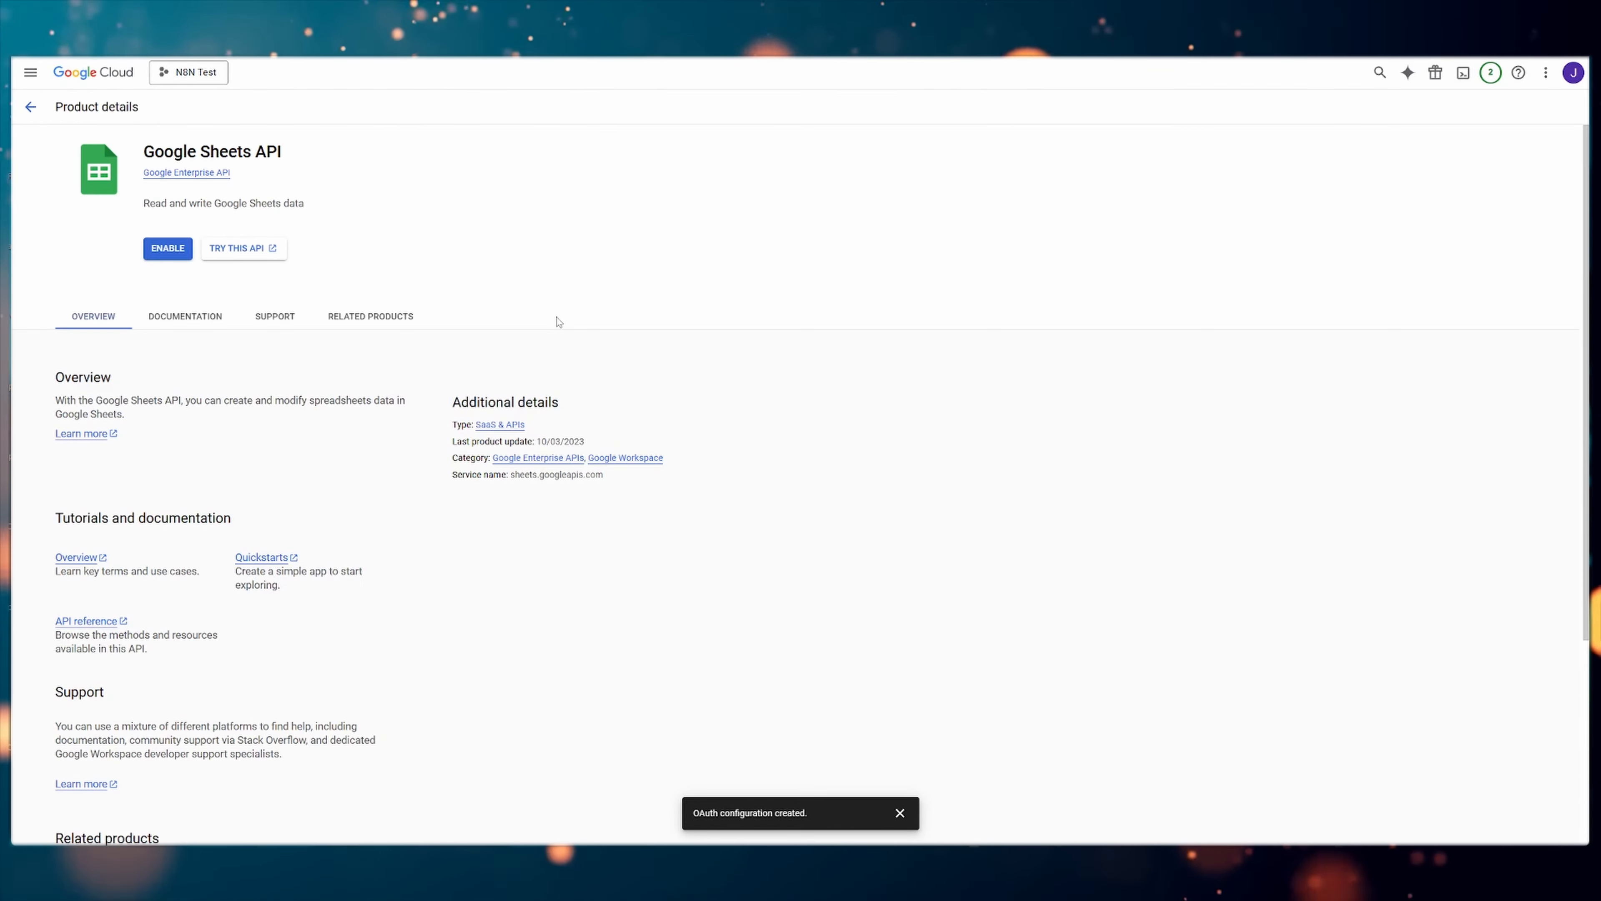
pyautogui.click(169, 249)
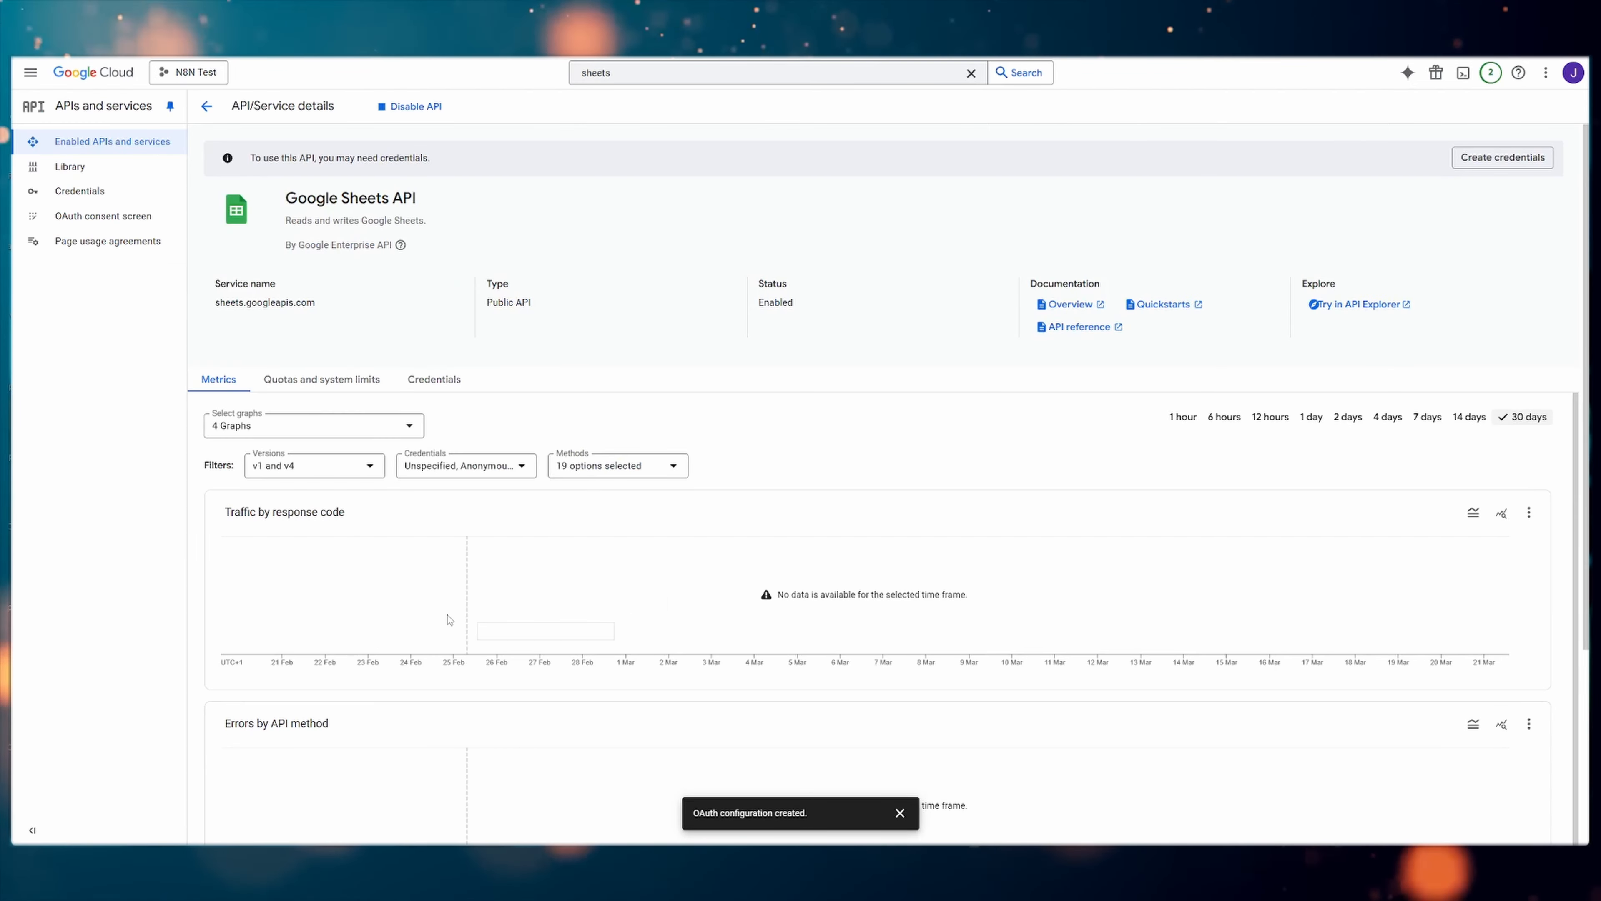
# Search the console for "drive" and enable the Google Drive API for the project
pyautogui.click(621, 74)
pyautogui.write('drive')
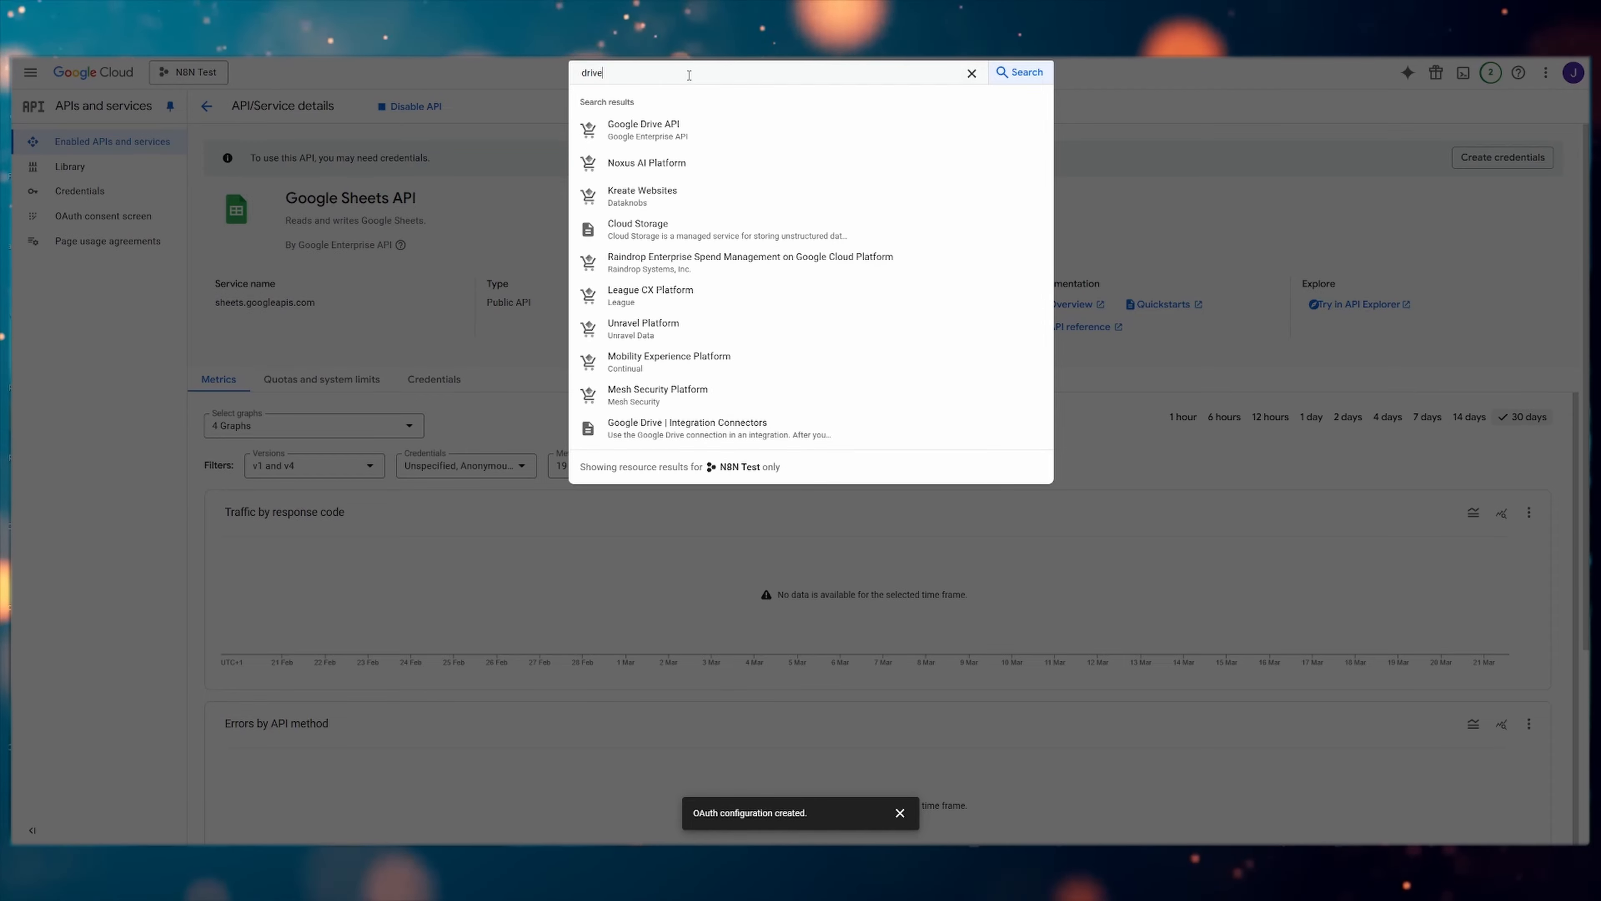
pyautogui.click(679, 126)
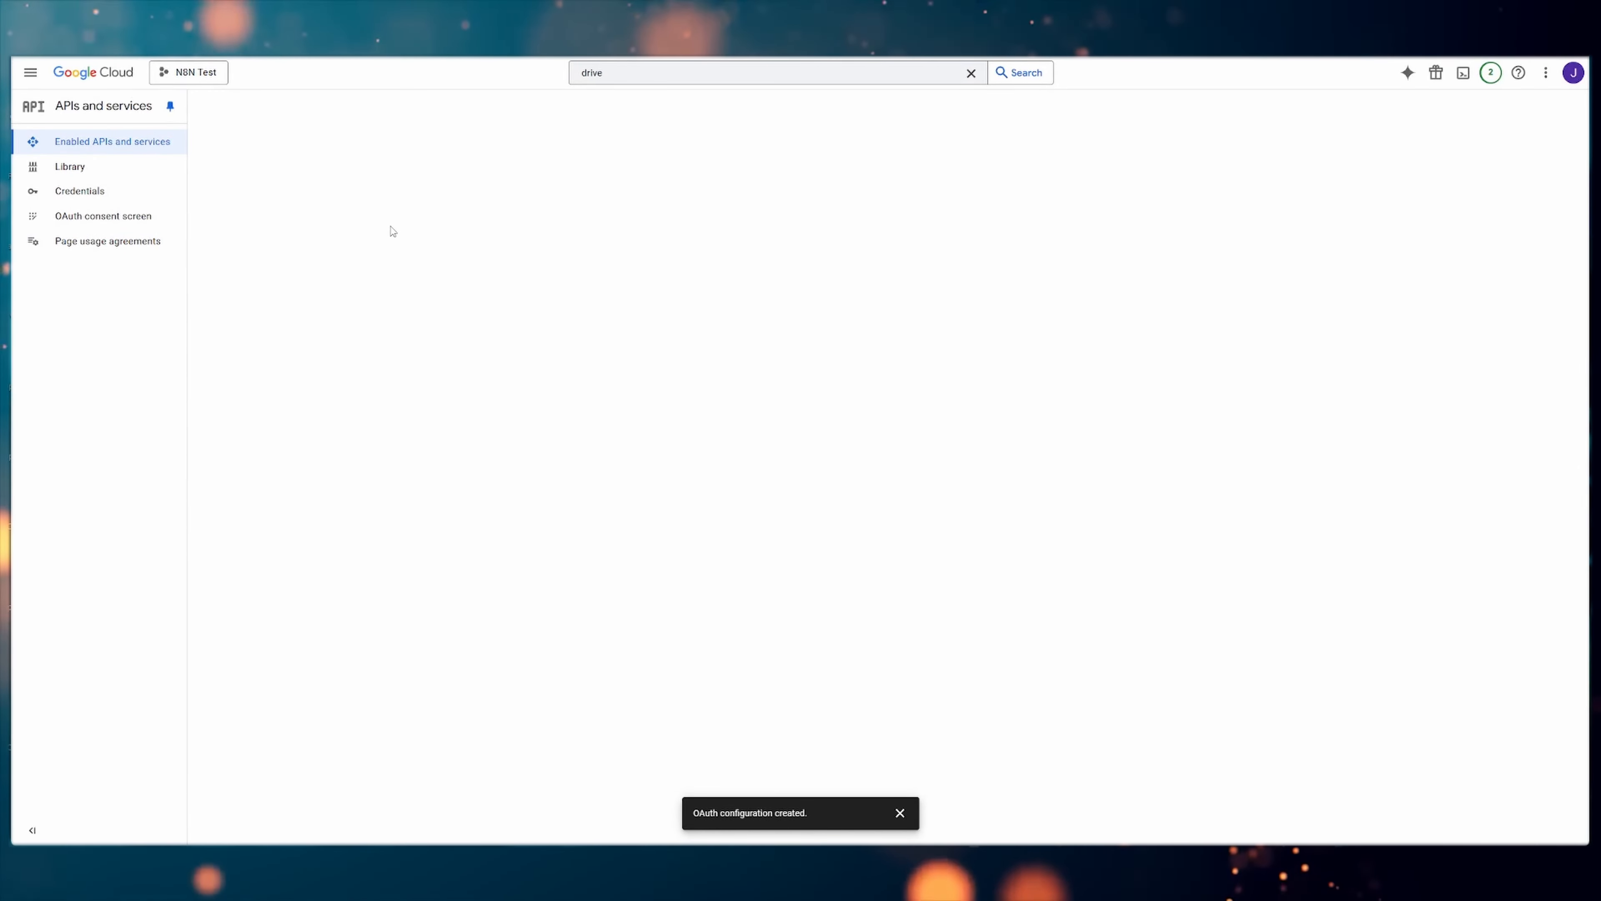
pyautogui.click(167, 248)
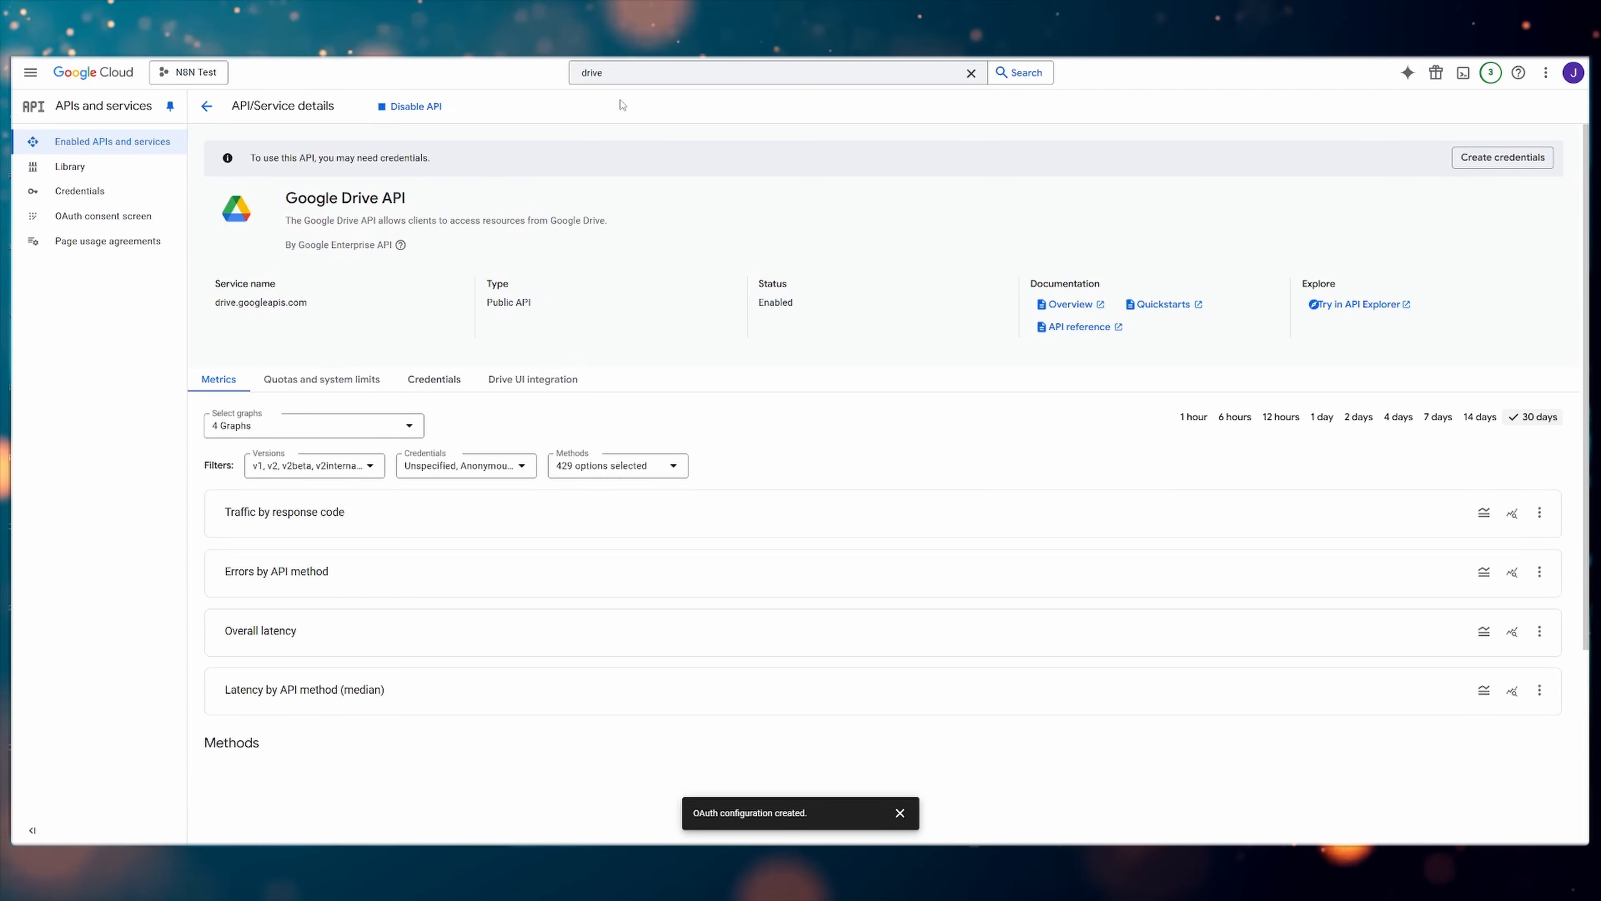
# Search the console for "docs" and enable the Google Docs API for the project
pyautogui.click(611, 71)
pyautogui.write('d')
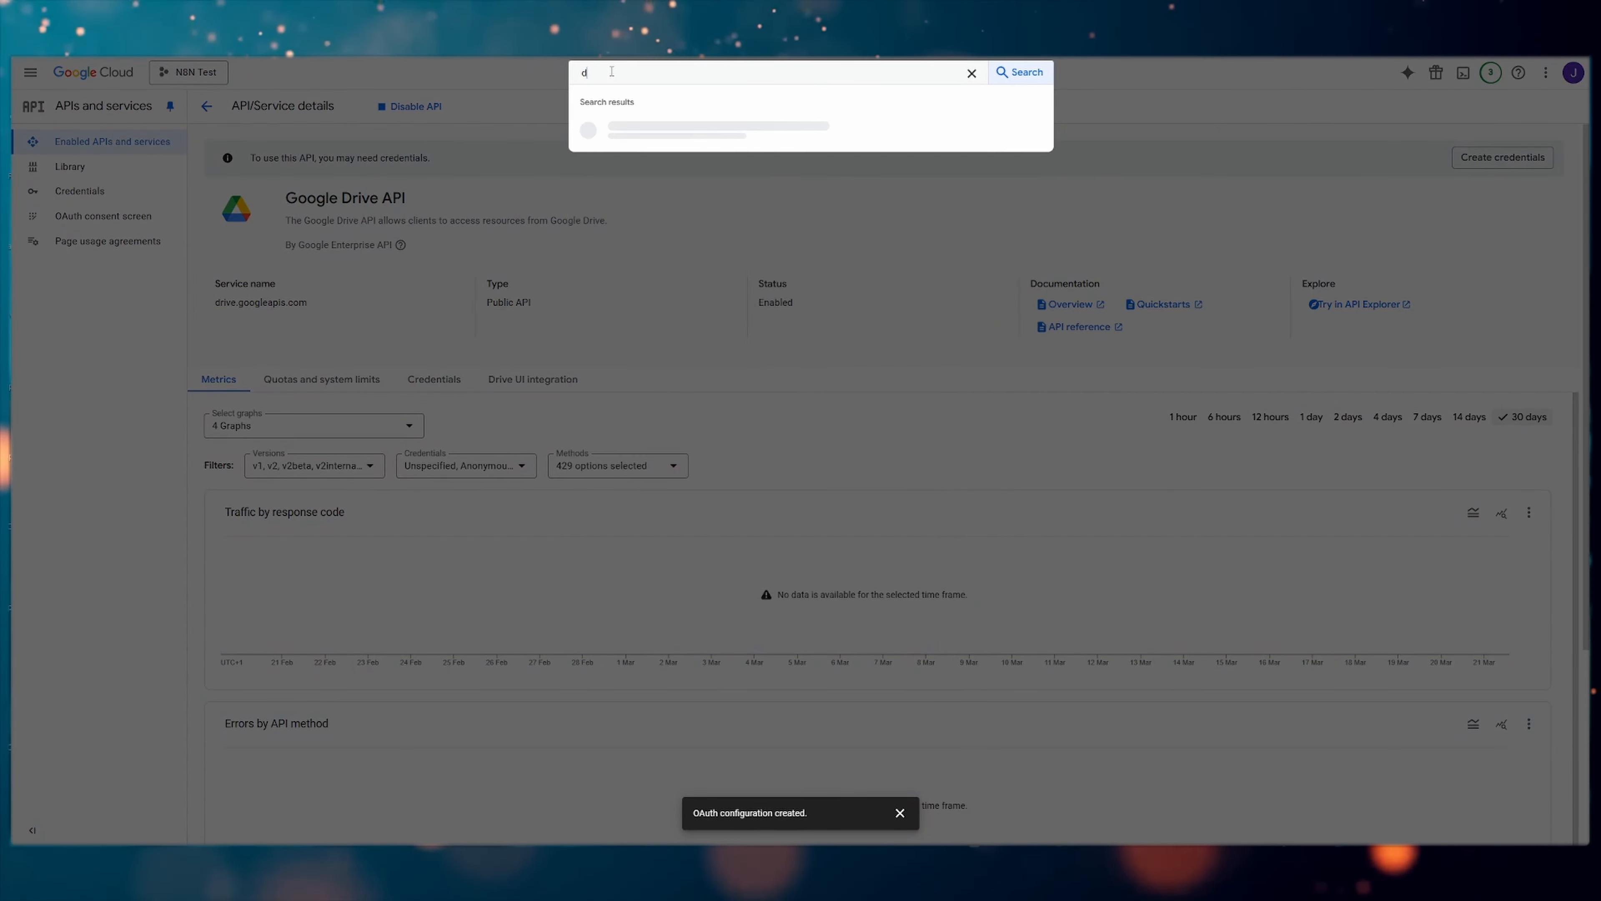
pyautogui.write('ocs')
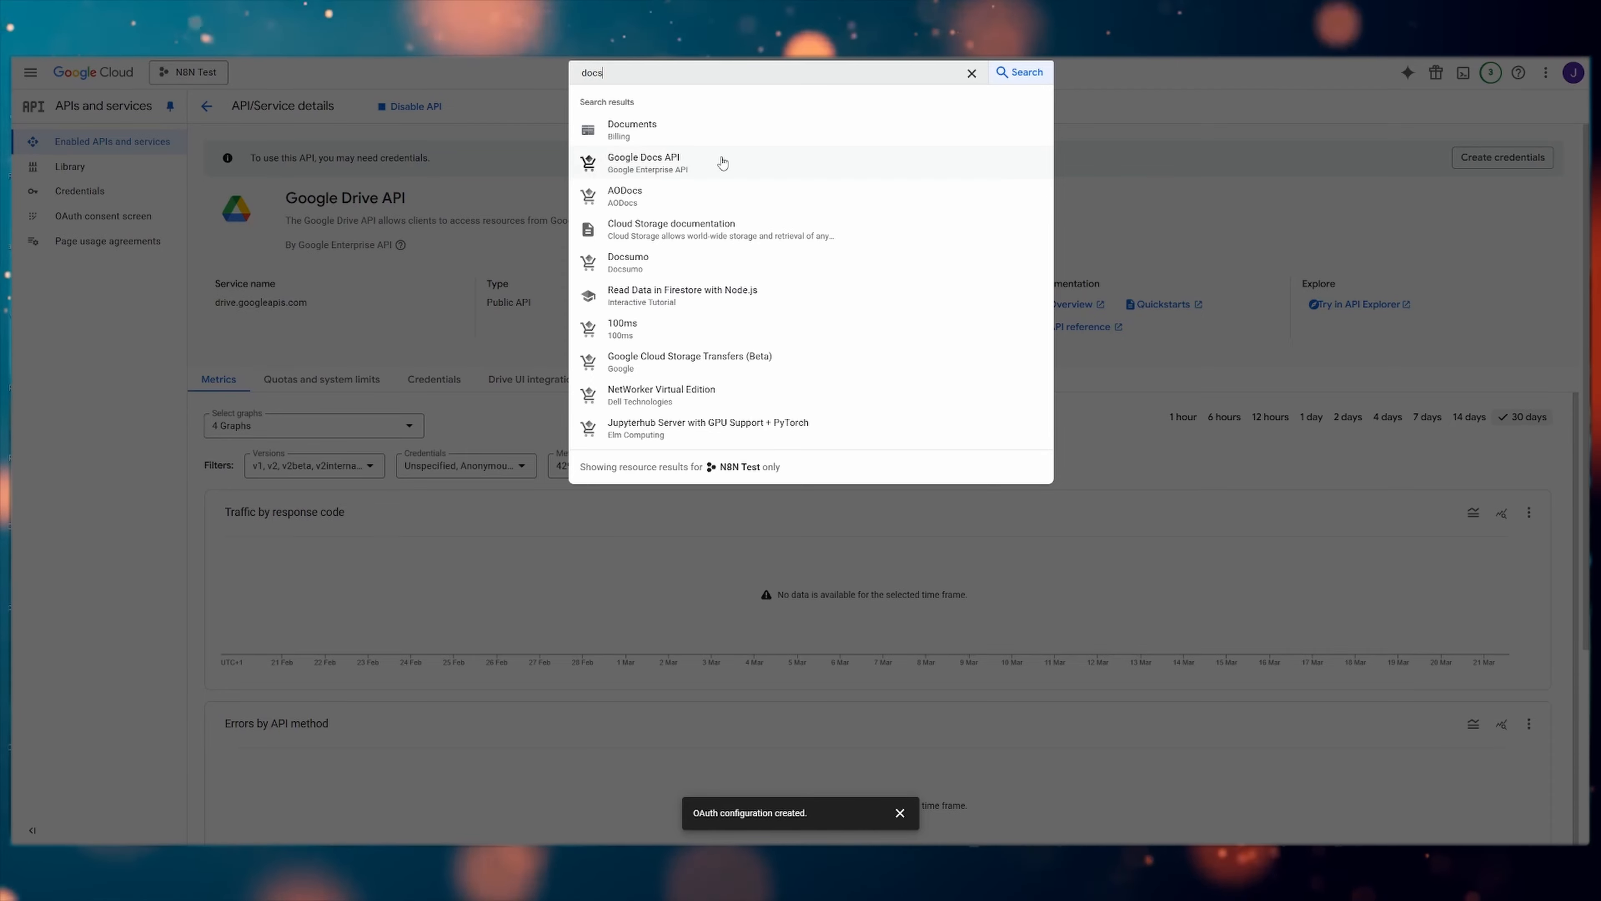
pyautogui.click(722, 159)
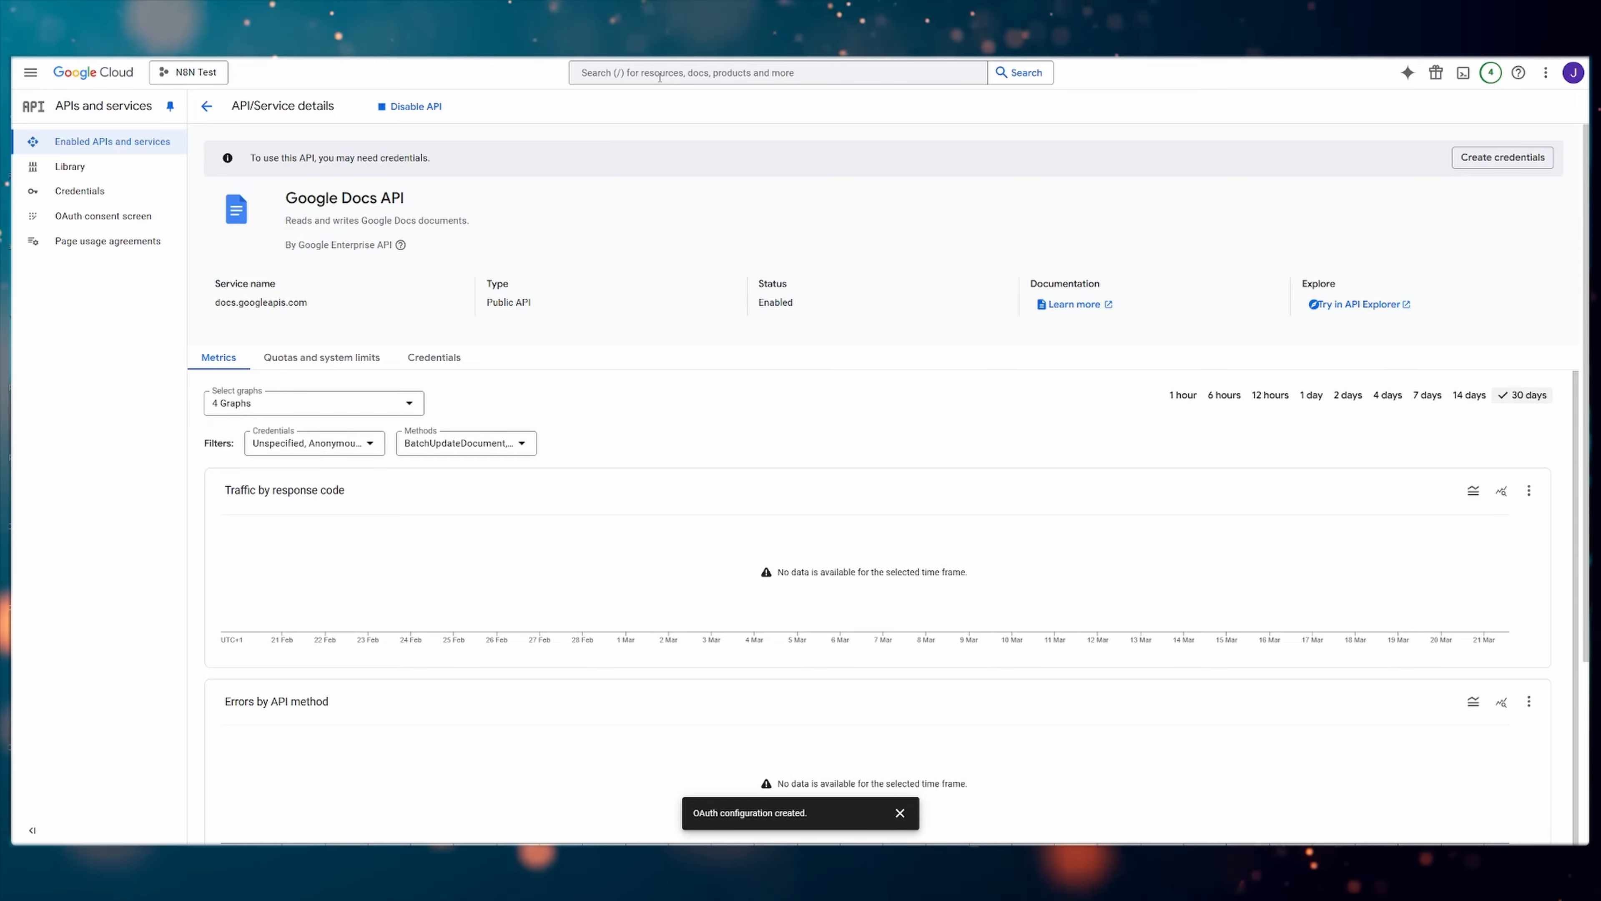
pyautogui.click(659, 74)
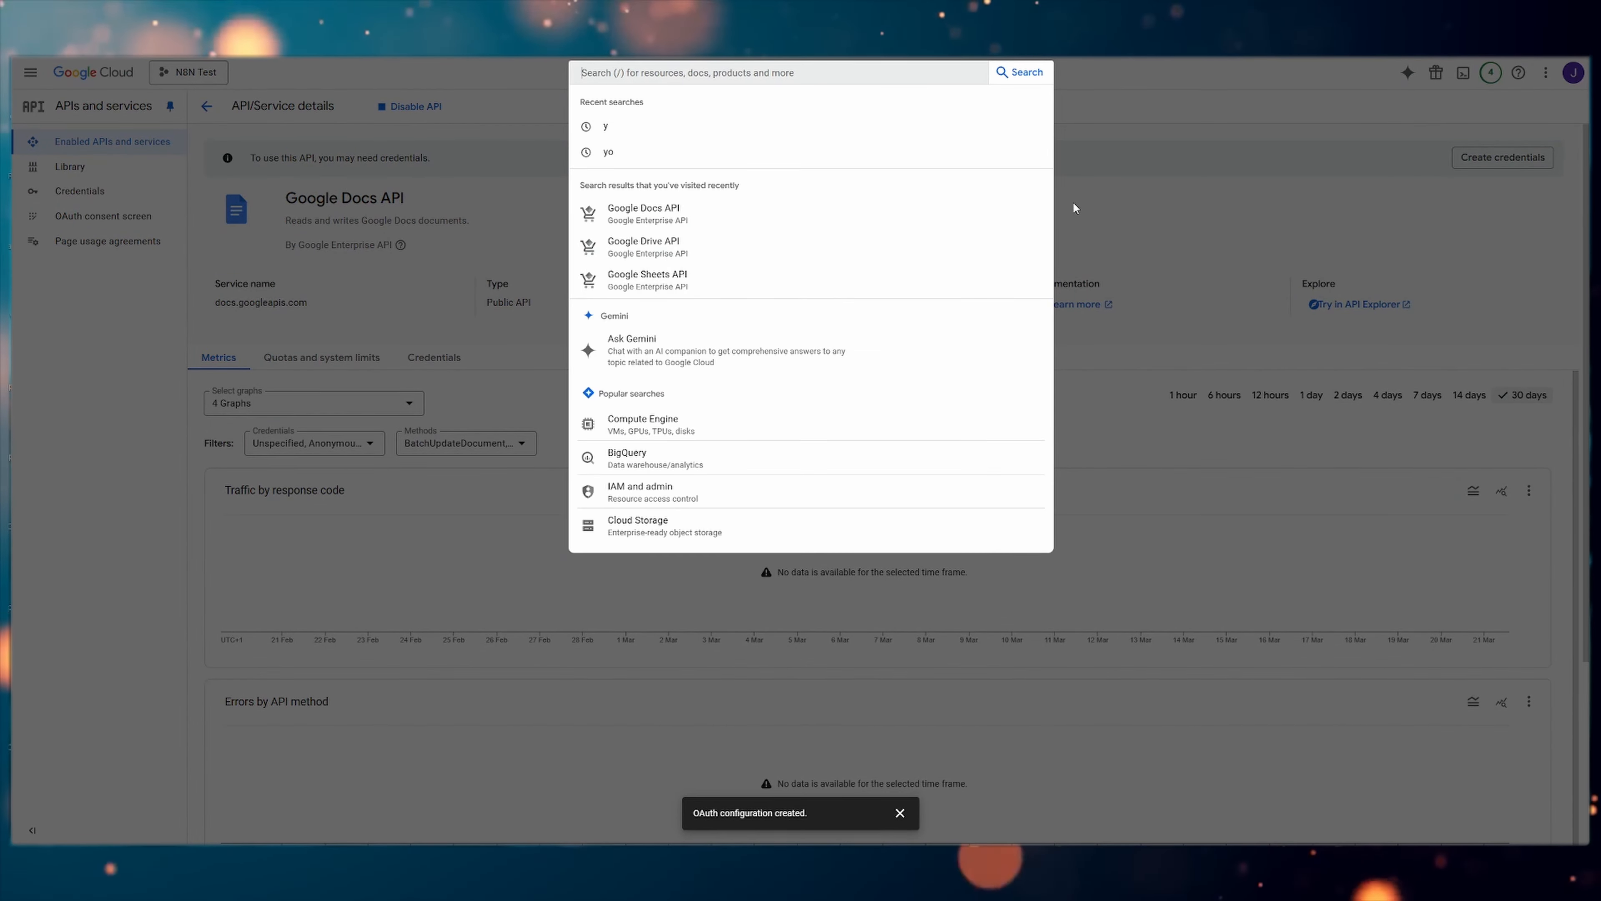
pyautogui.click(1151, 179)
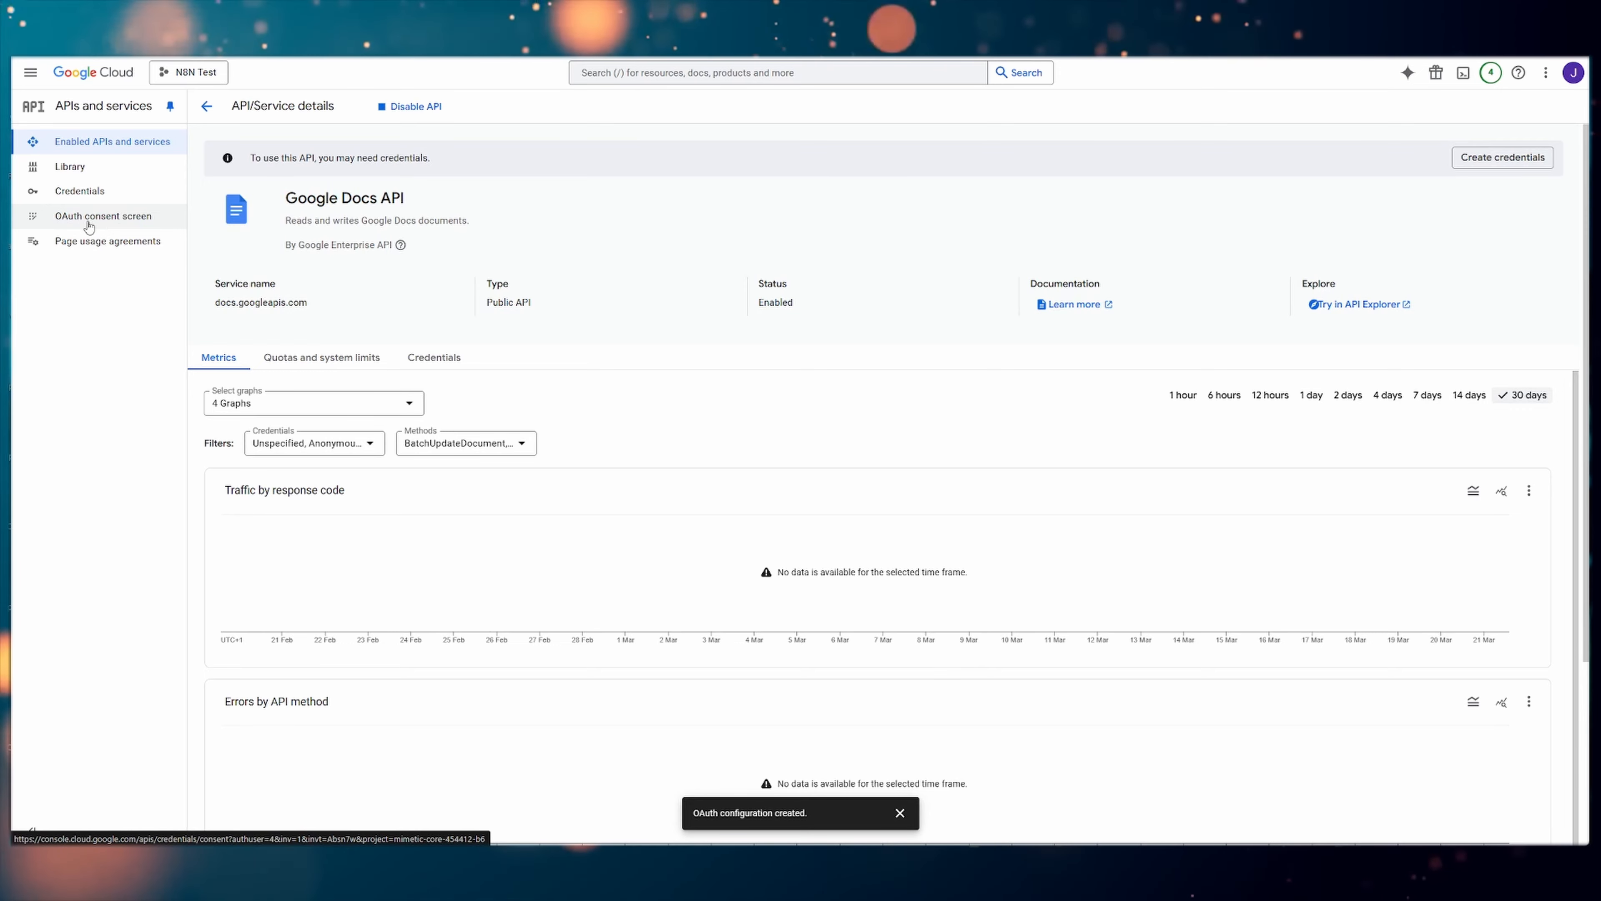
# Open the scope selection in the OAuth data access settings and list 100 rows per page
pyautogui.click(120, 224)
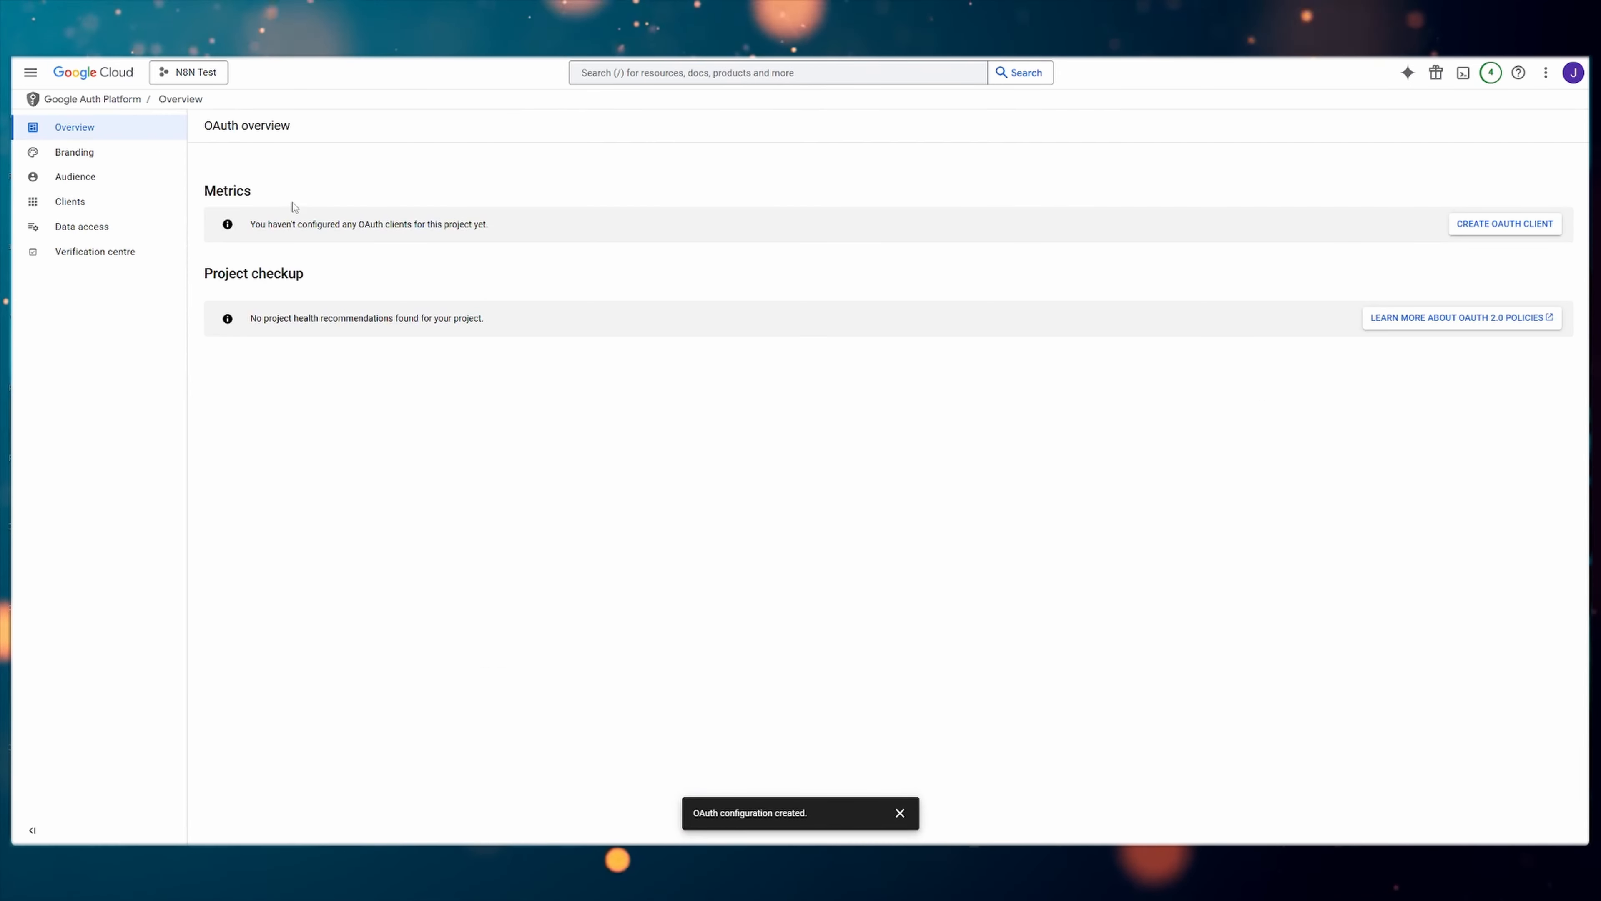
pyautogui.click(101, 235)
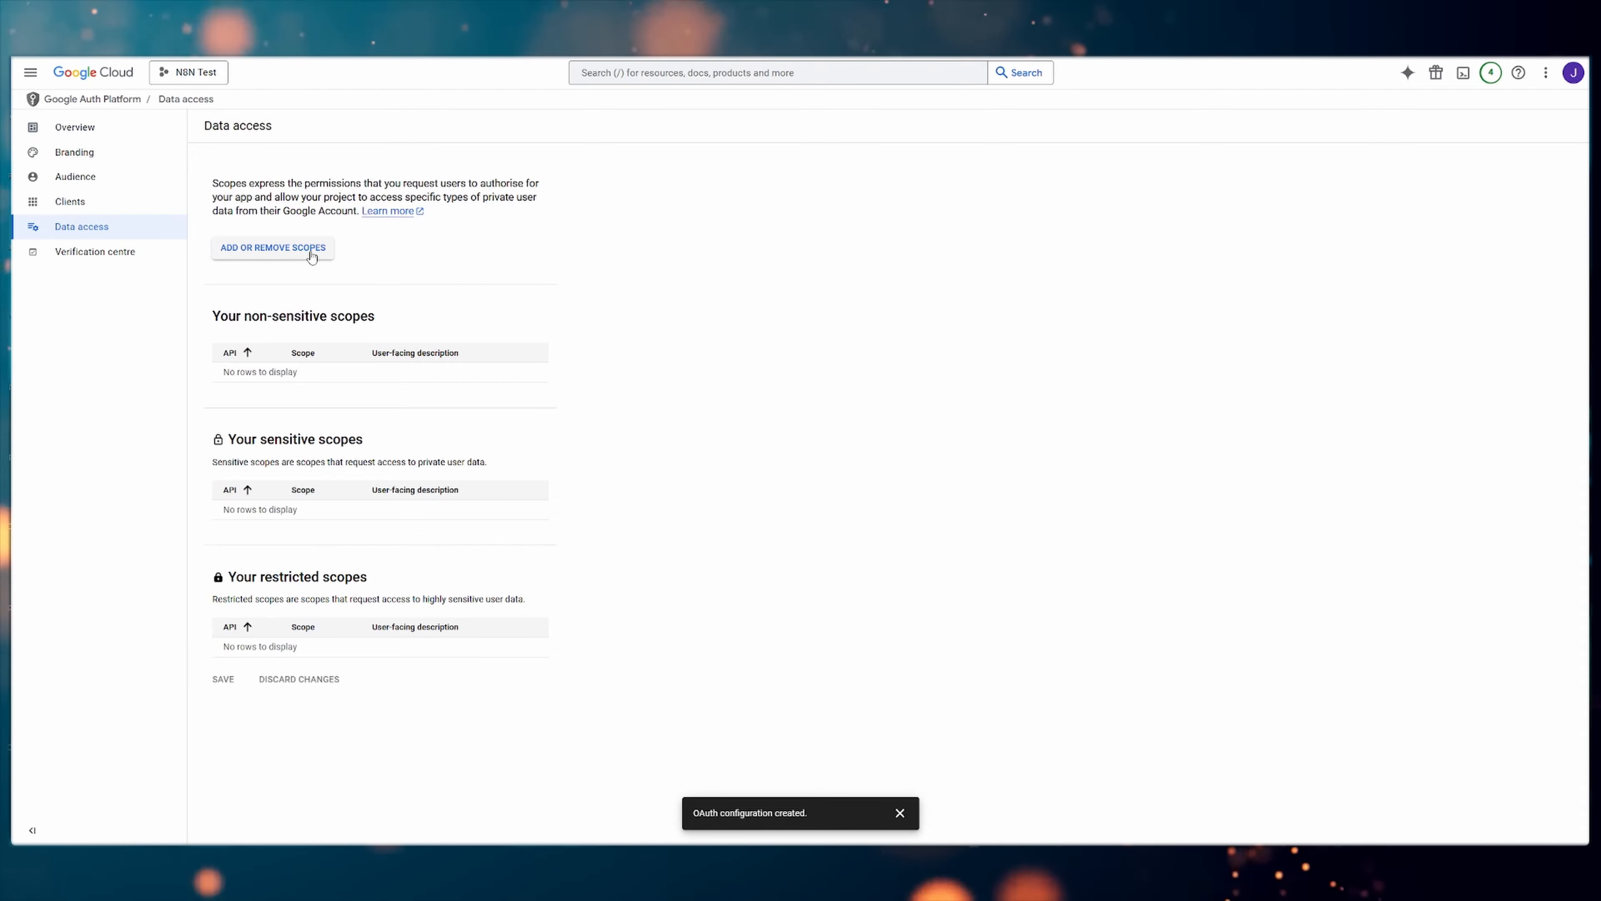
pyautogui.click(269, 249)
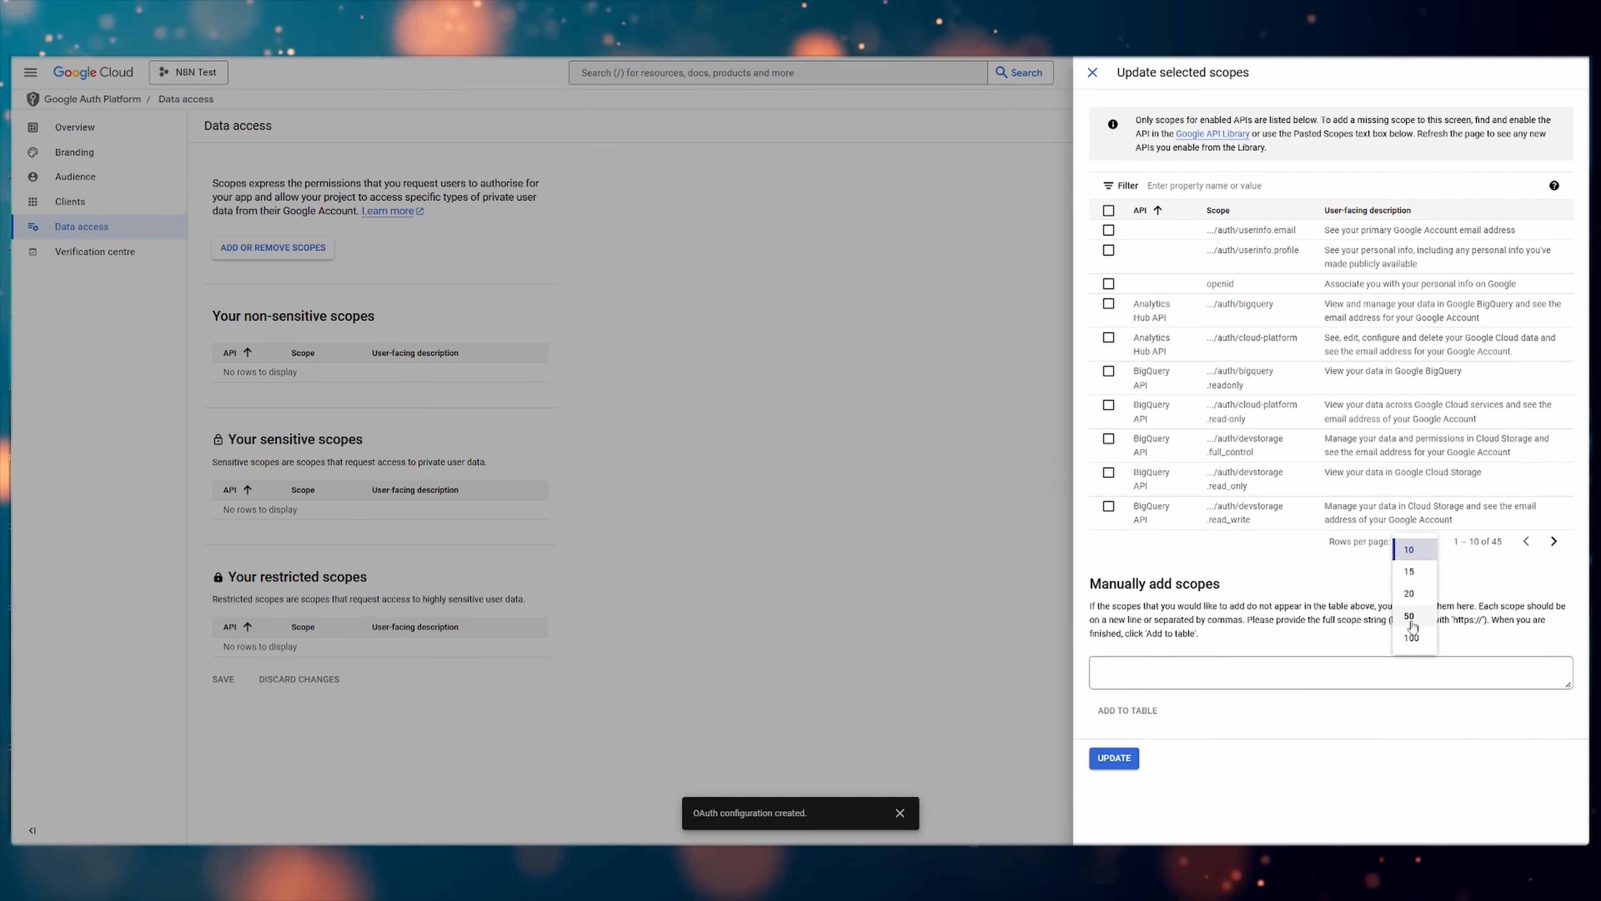
pyautogui.click(1410, 616)
# Select every Google Docs, Drive and Sheets API scope, from .../auth/documents through .../auth/spreadsheets.readonly
pyautogui.scroll(-7, 1387, 567)
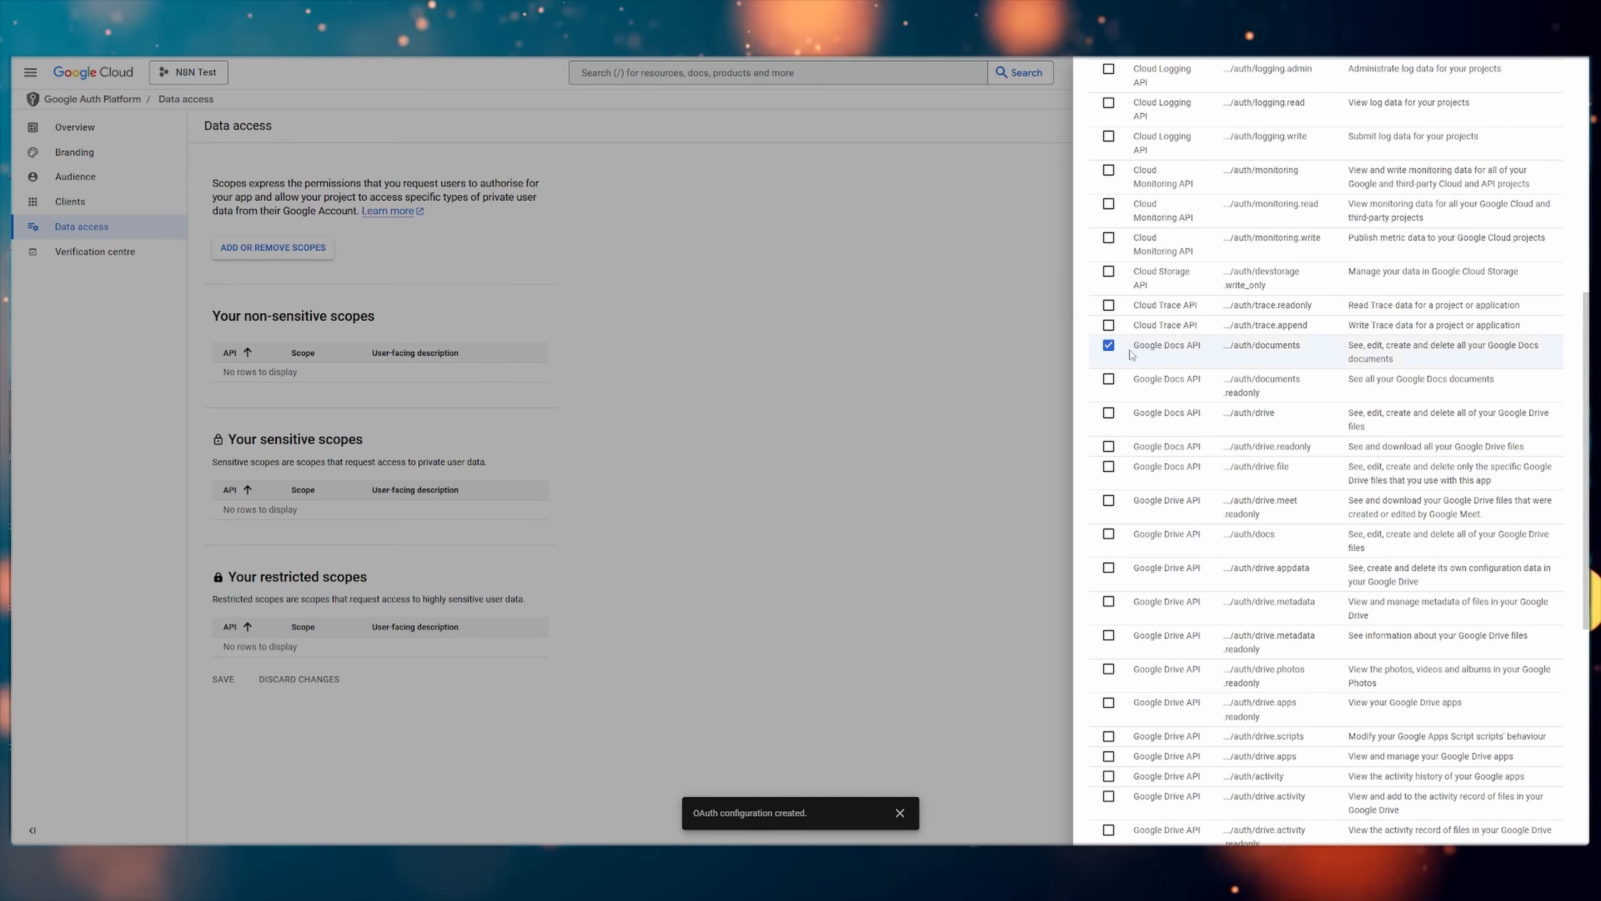
pyautogui.scroll(-5, 1159, 377)
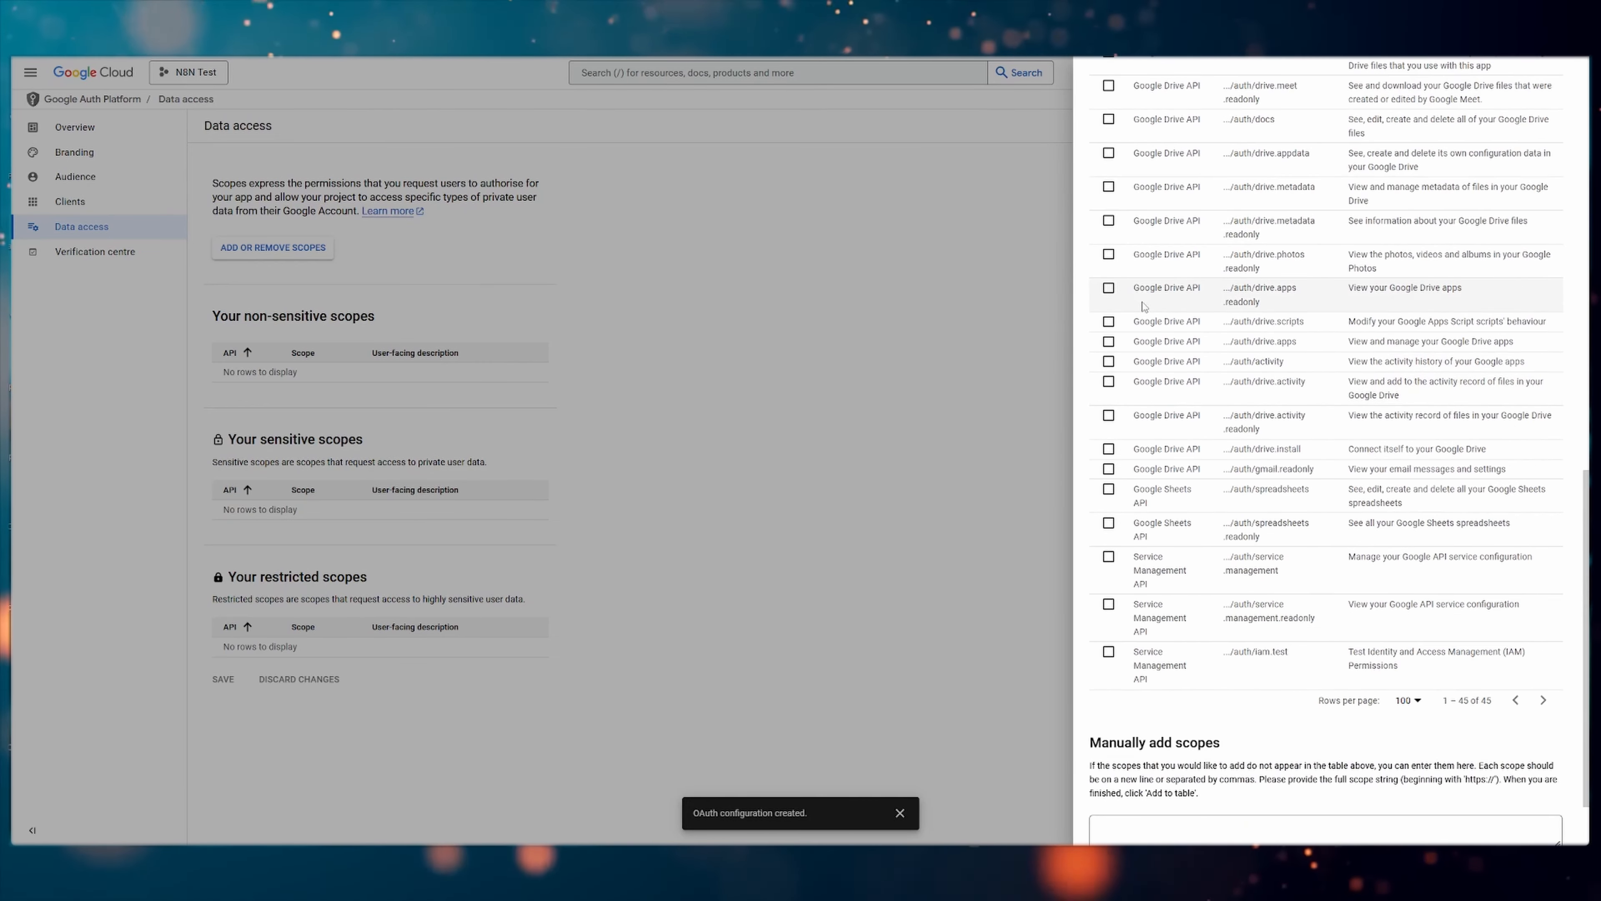
pyautogui.scroll(2, 1157, 379)
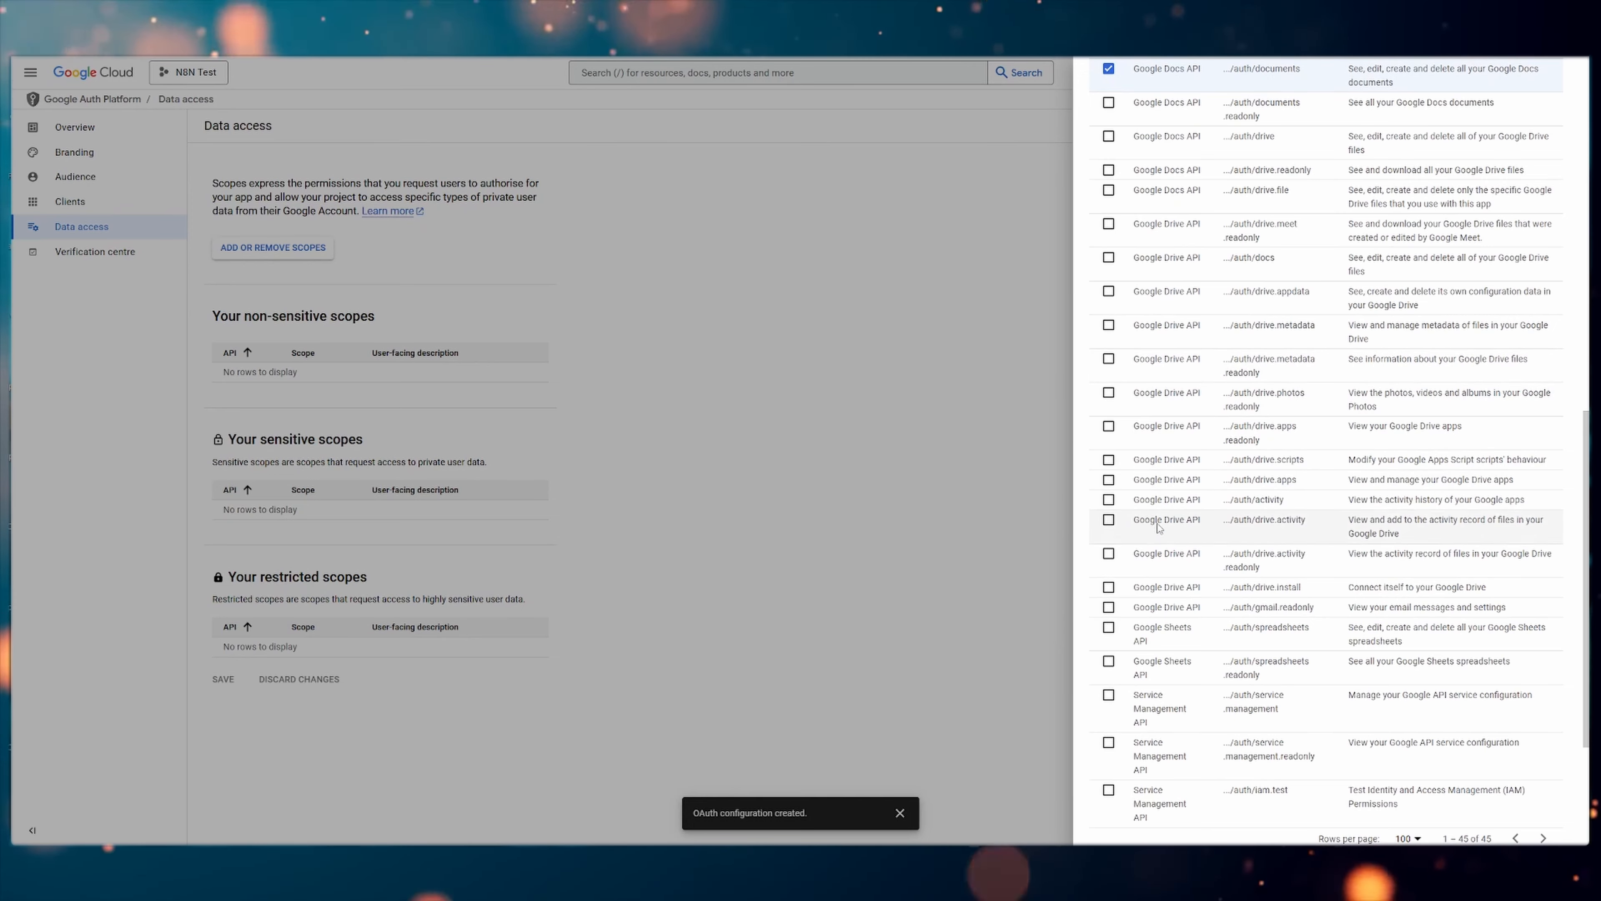
pyautogui.scroll(-2, 1167, 610)
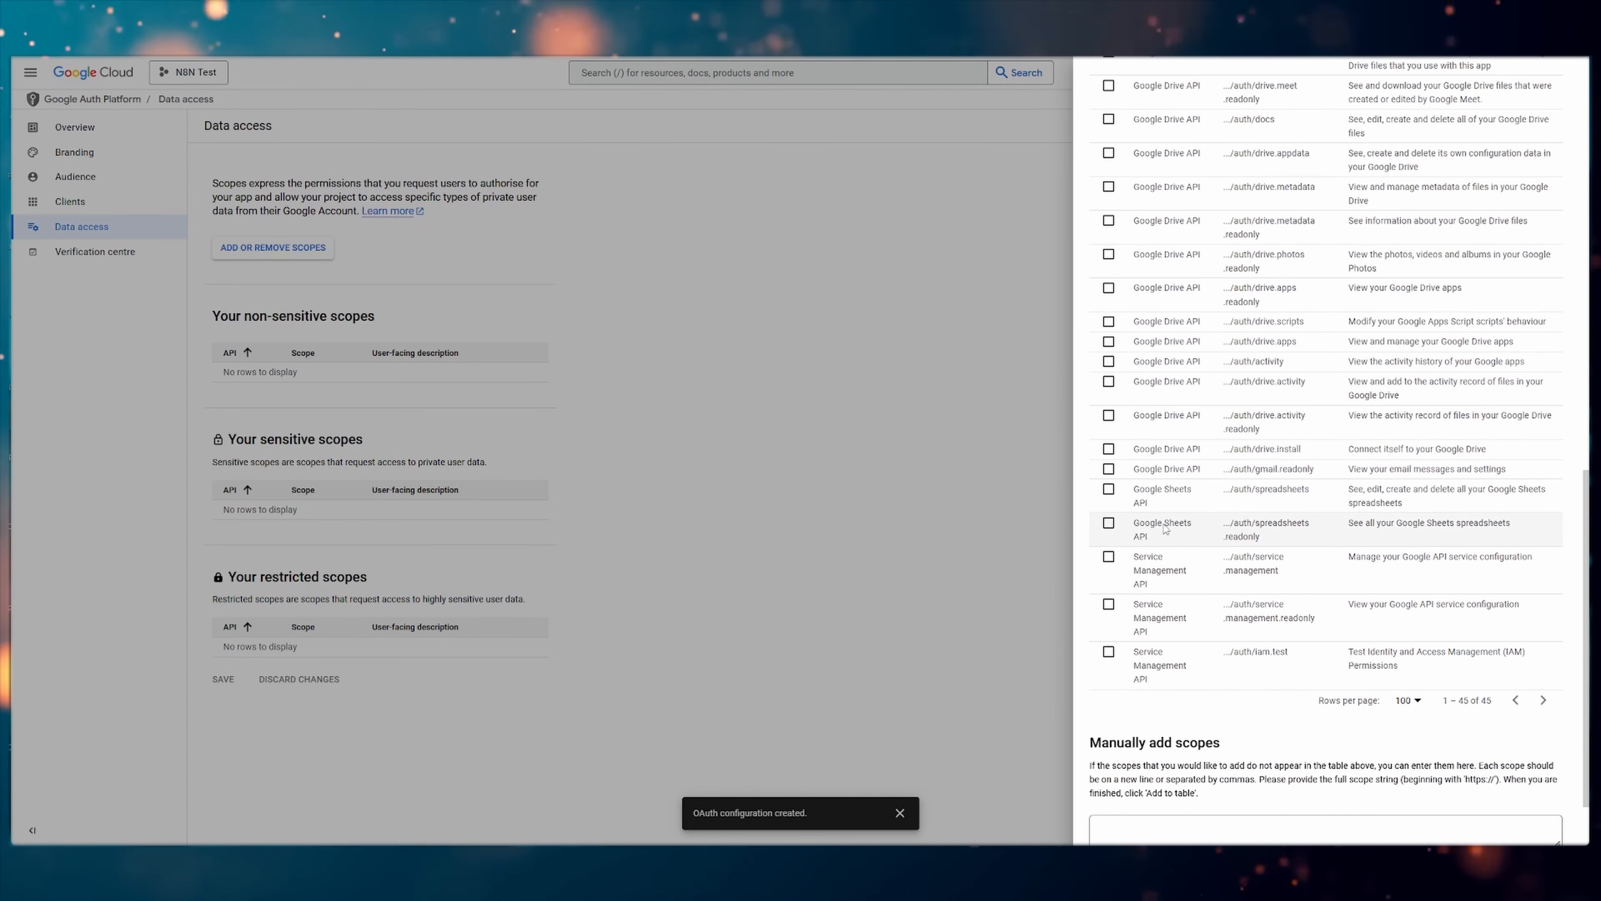
pyautogui.keyDown('shift'); pyautogui.click(1110, 528); pyautogui.keyUp('shift')
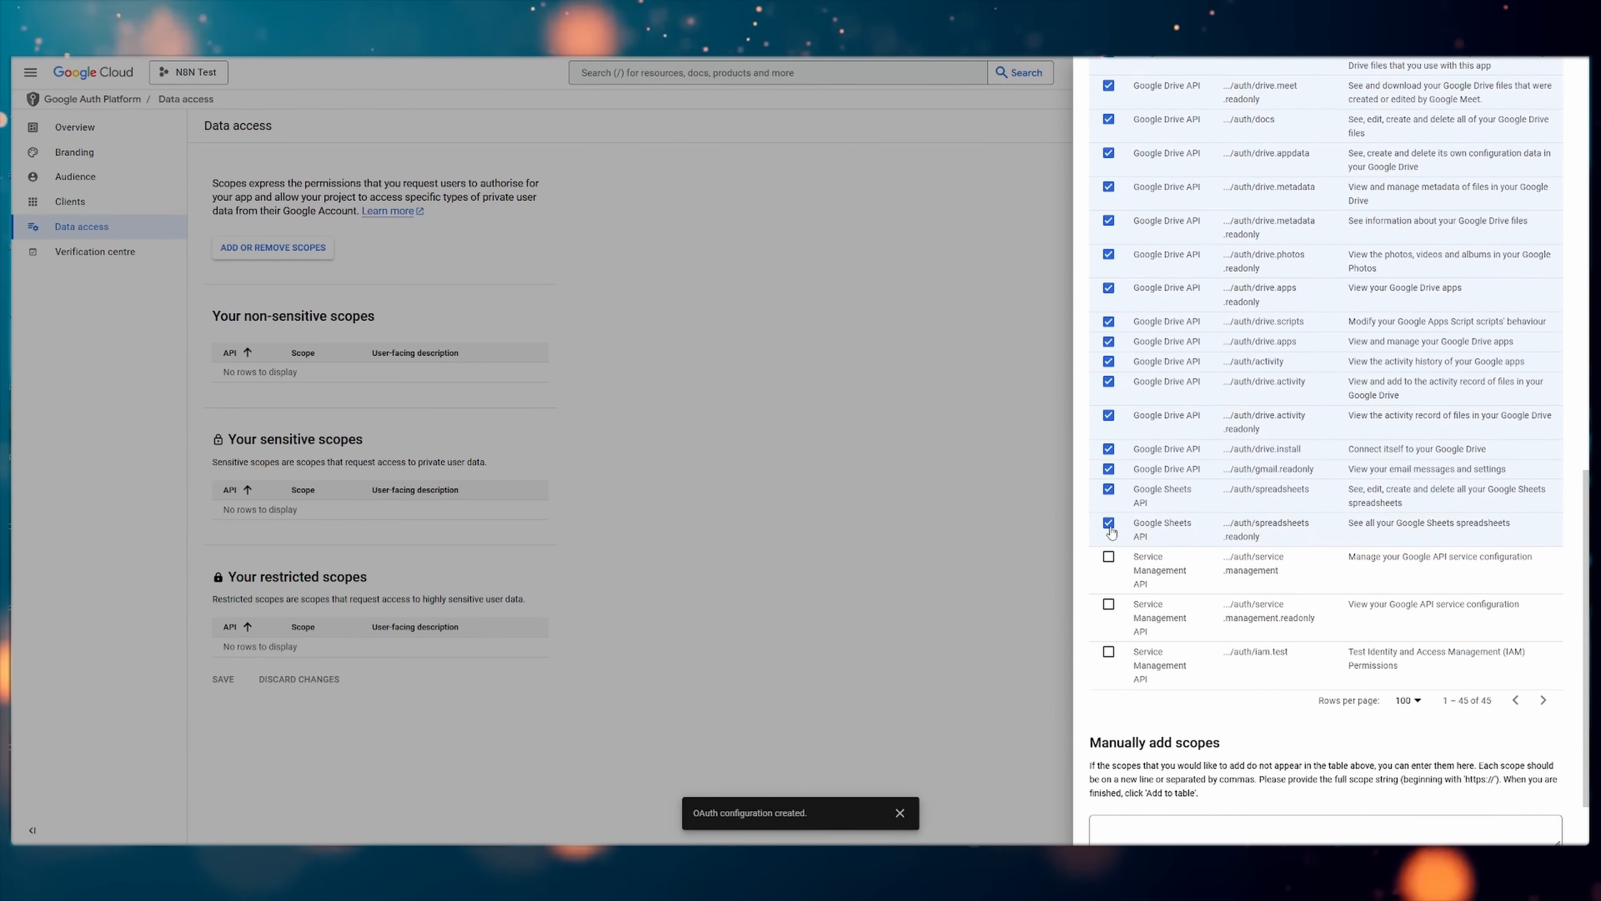
# Review the scope selection, update the app's scopes with it, and save the data access changes
pyautogui.scroll(6, 1146, 355)
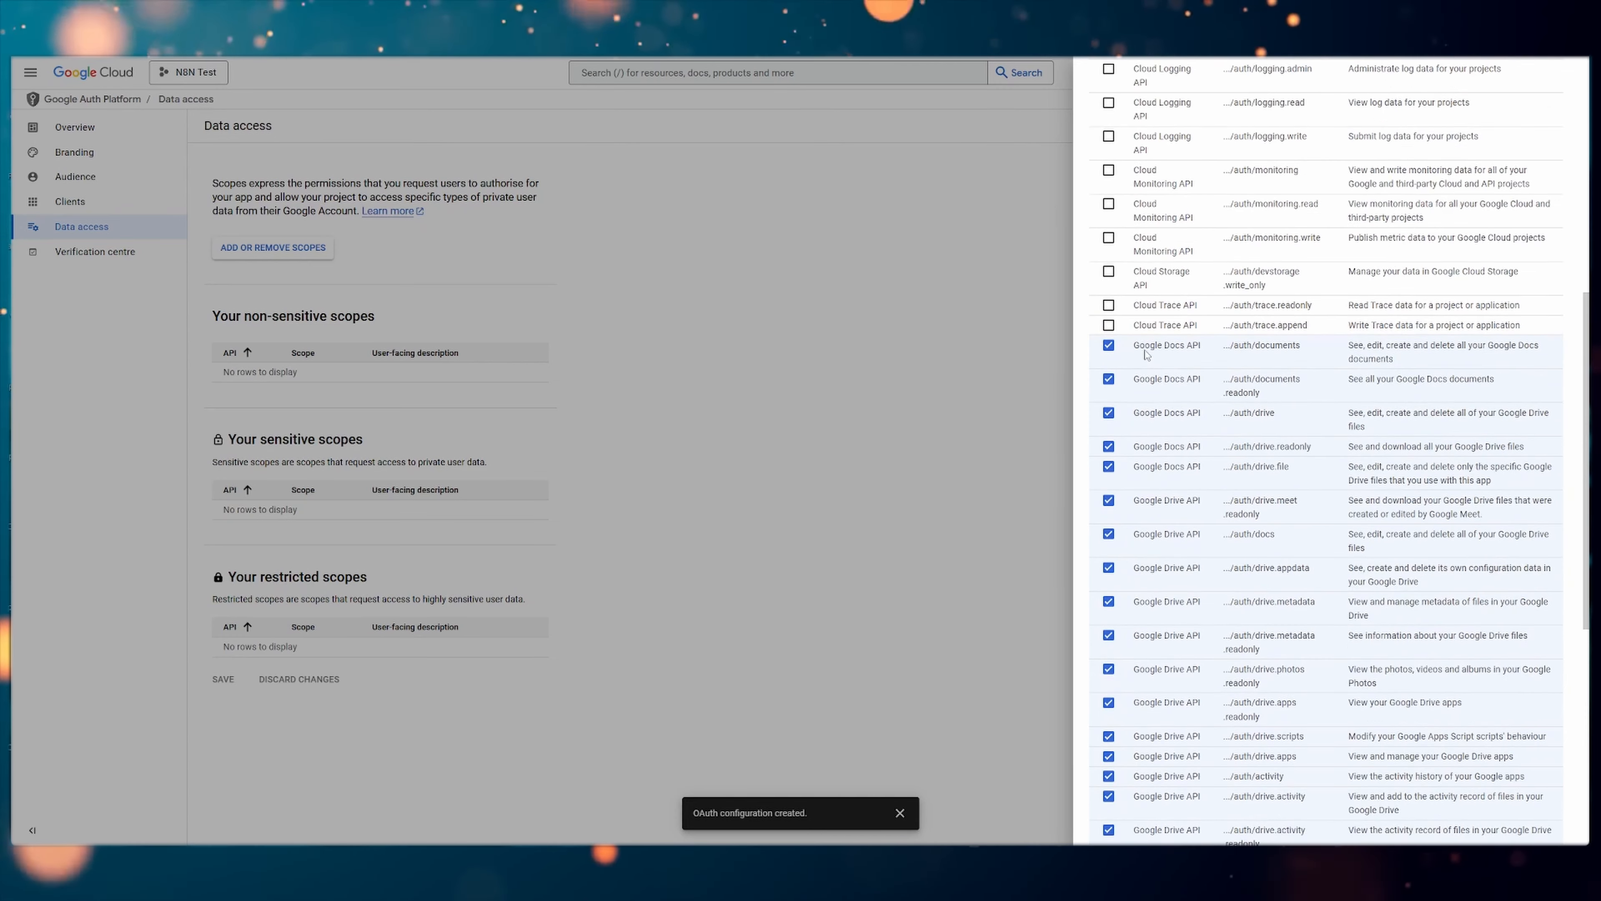
pyautogui.scroll(4, 1151, 378)
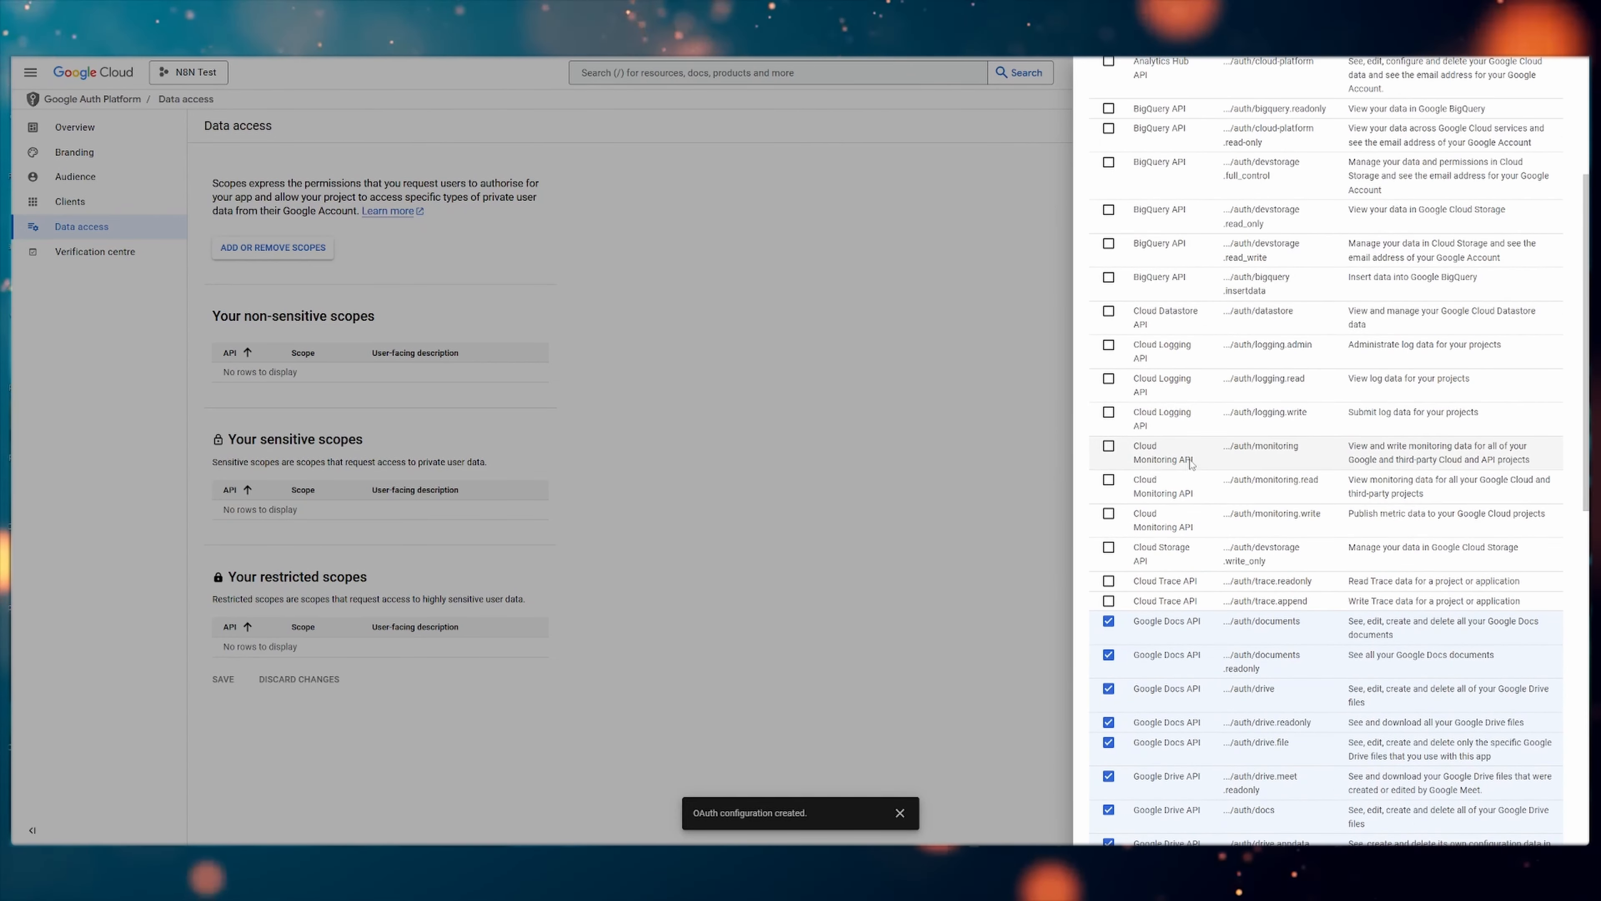
pyautogui.scroll(4, 1178, 391)
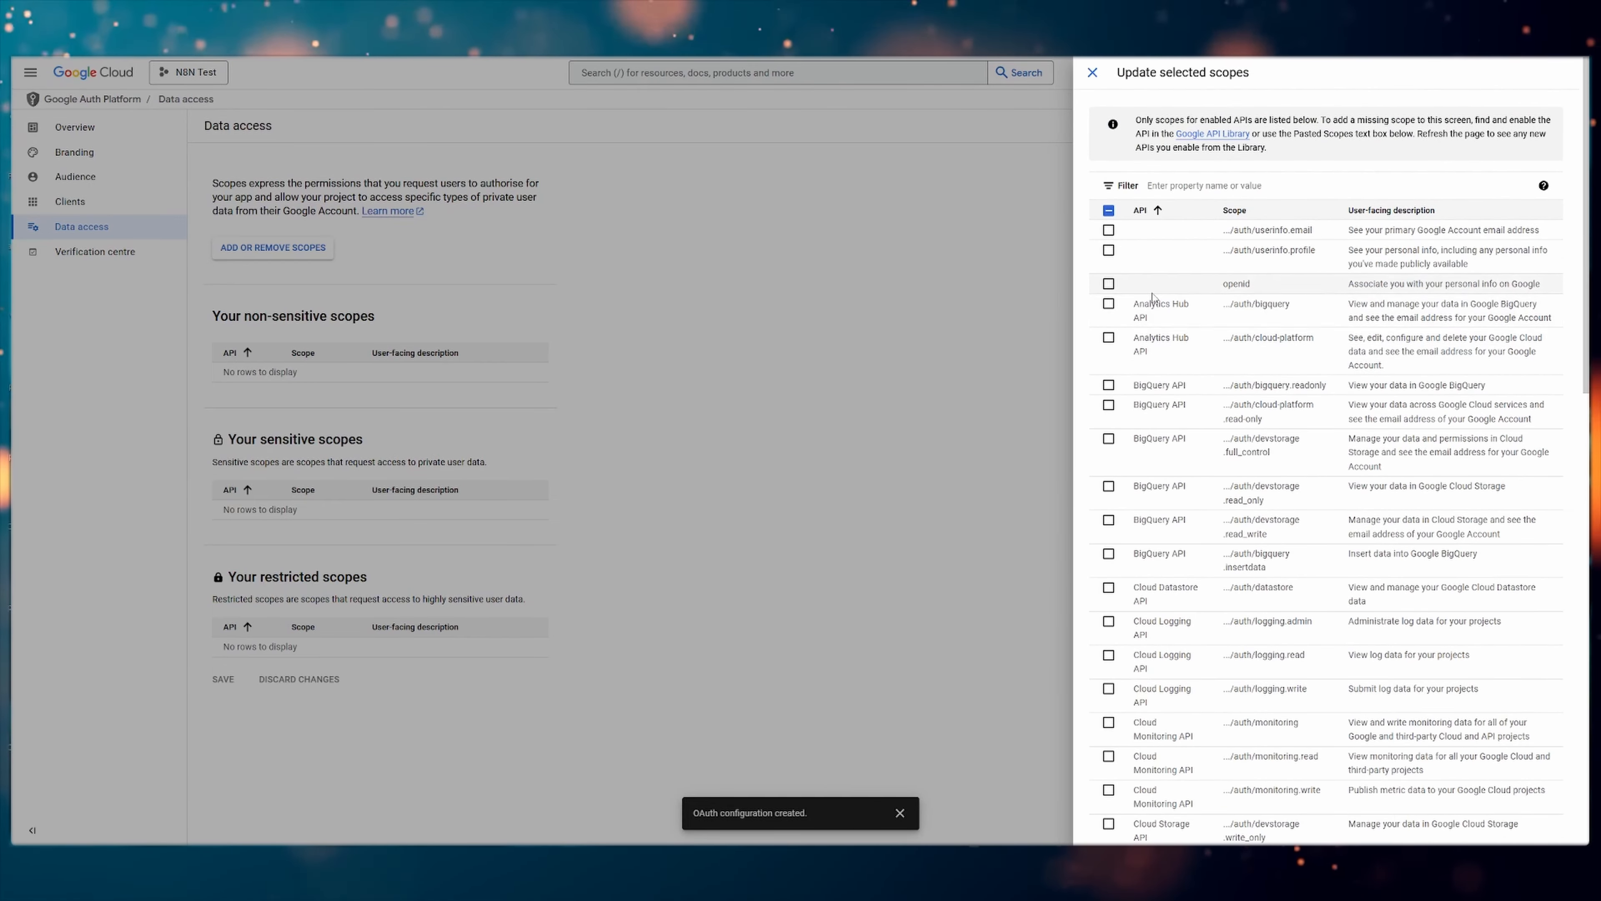
pyautogui.scroll(-4, 1231, 310)
pyautogui.scroll(-10, 1231, 310)
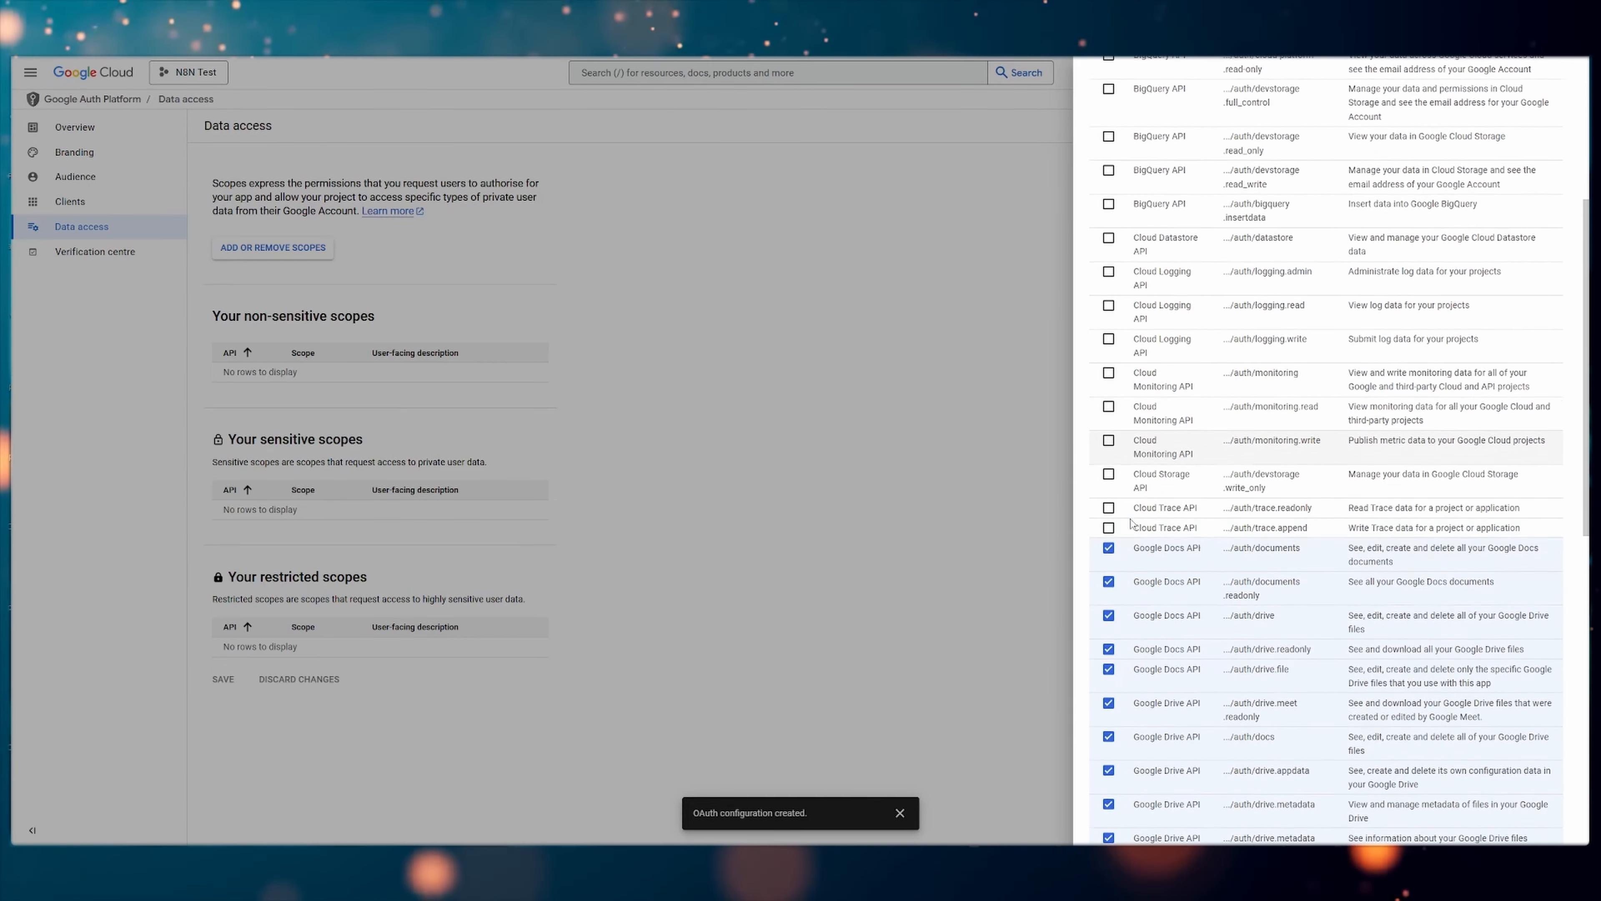
pyautogui.scroll(-2, 1133, 518)
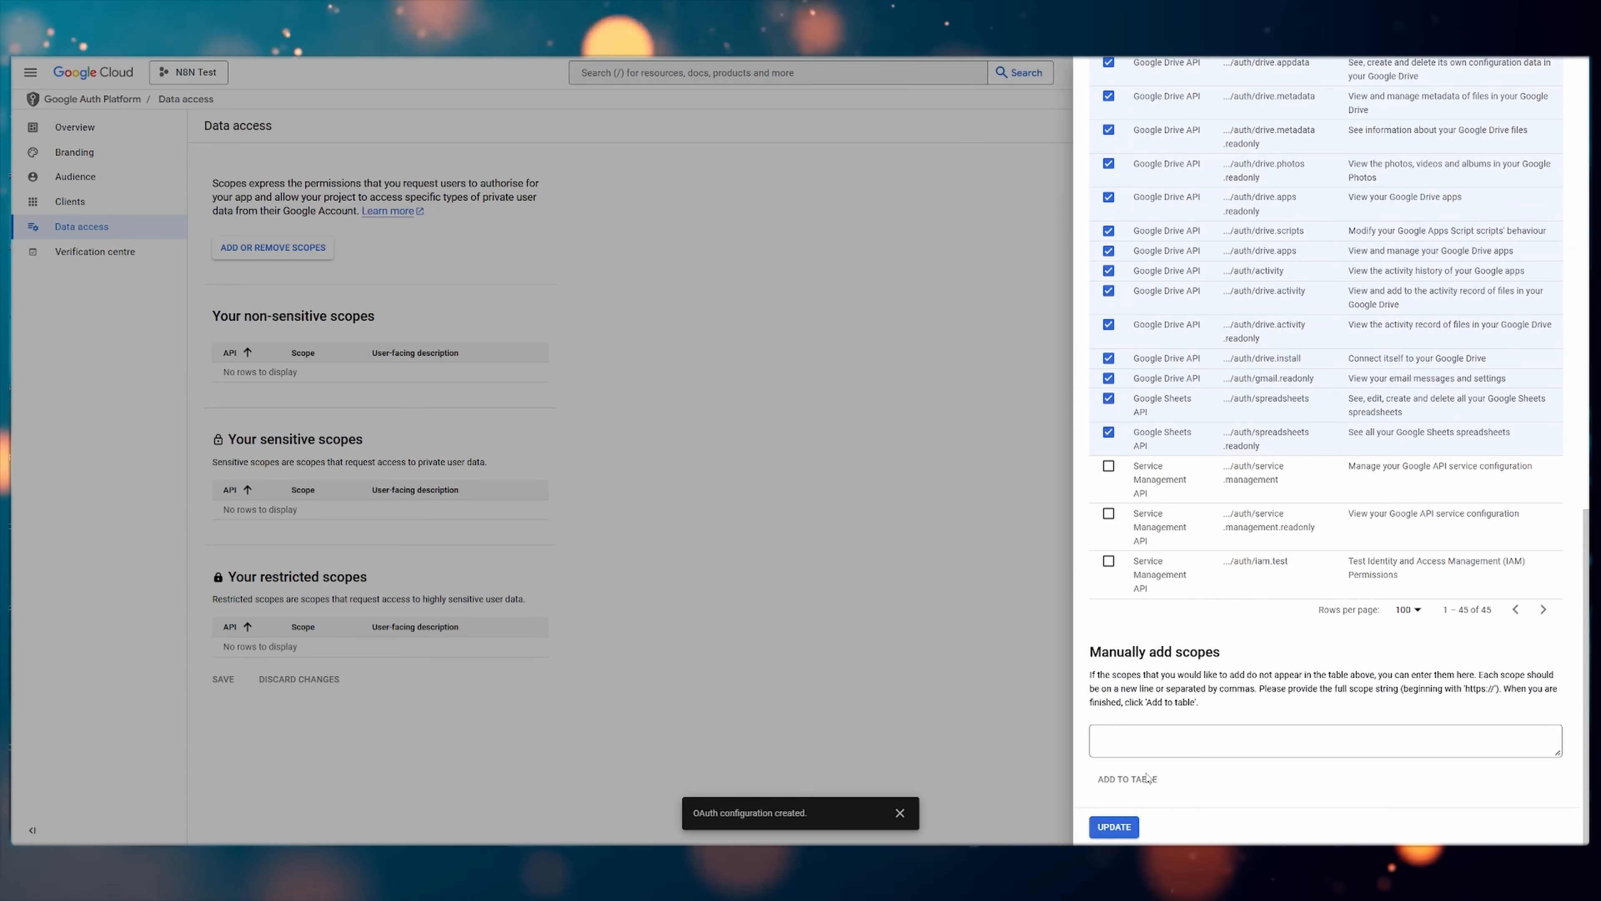
pyautogui.click(1114, 827)
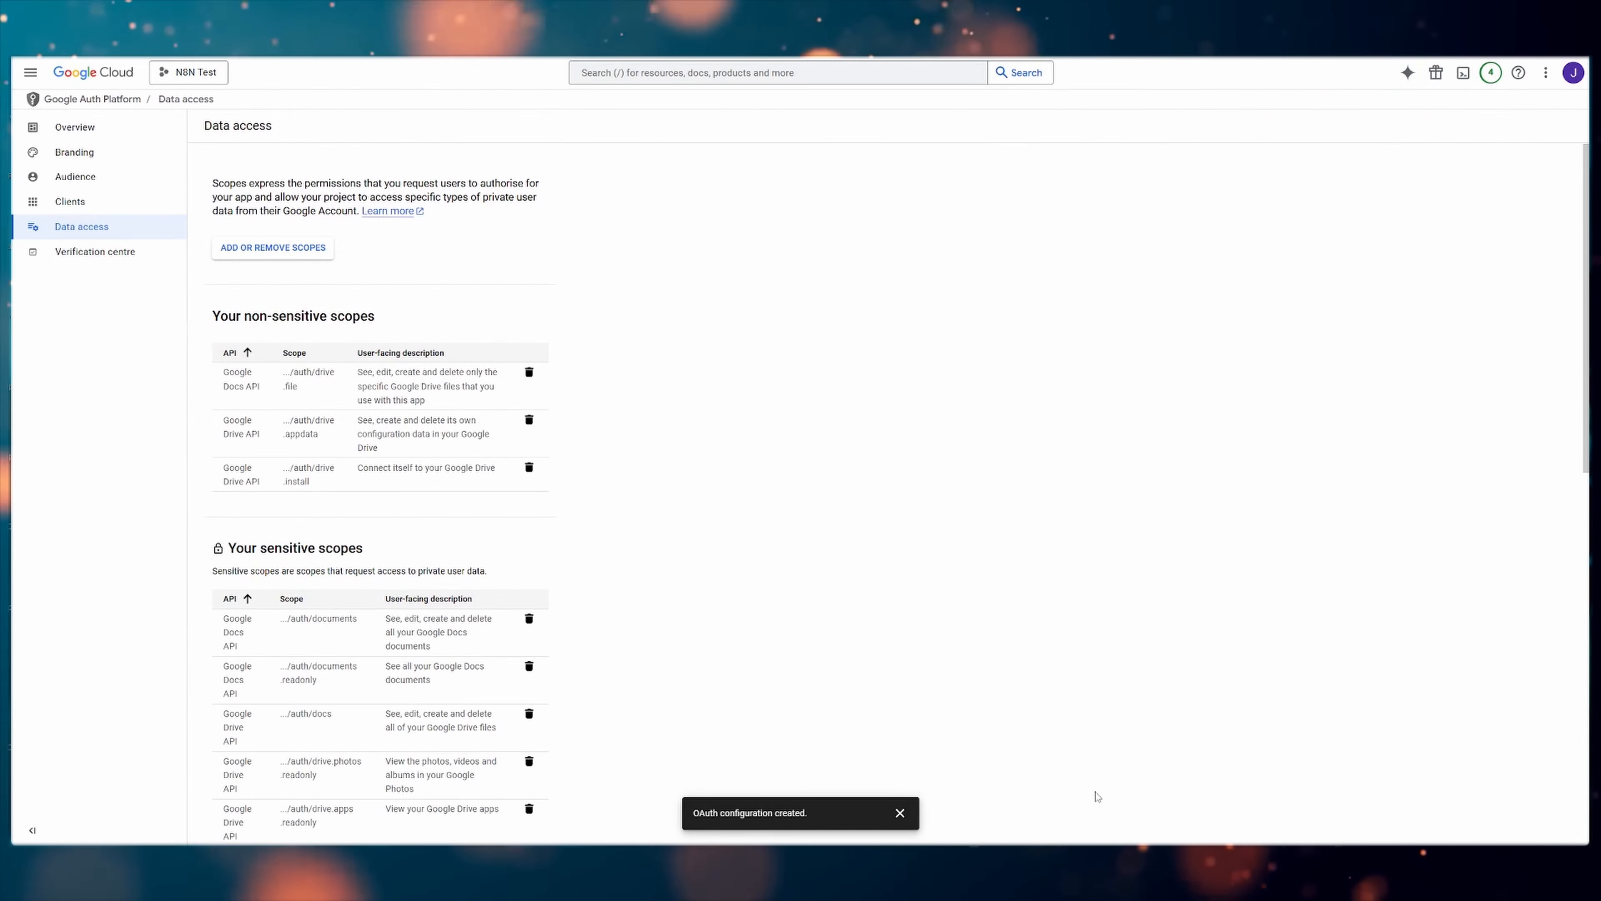
pyautogui.scroll(-8, 546, 330)
pyautogui.scroll(-4, 500, 445)
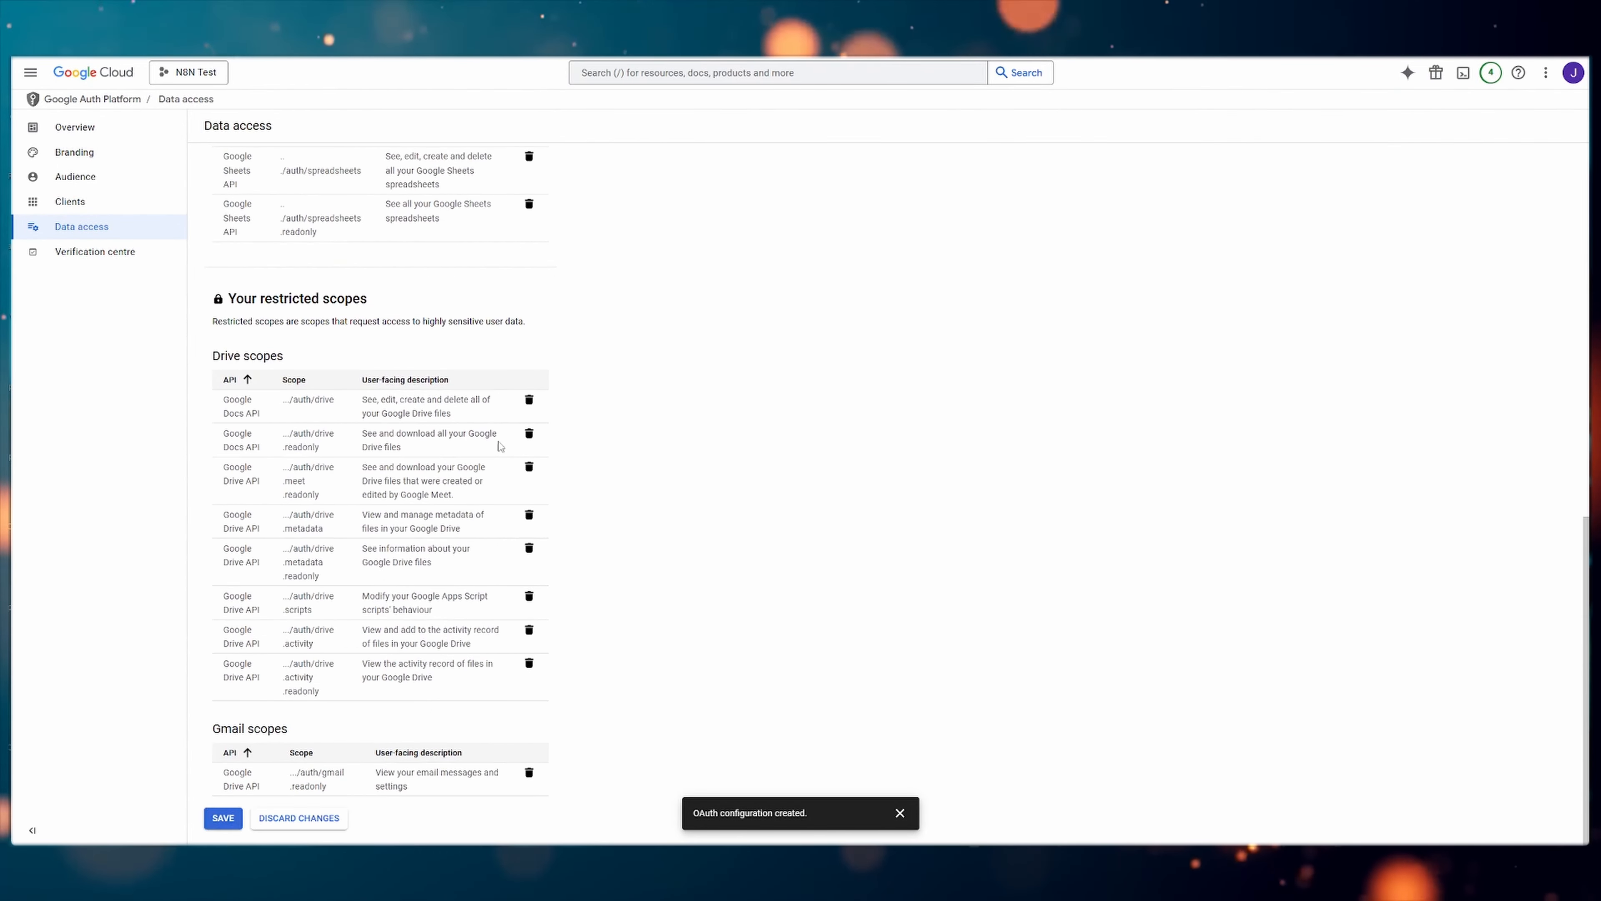
pyautogui.click(221, 818)
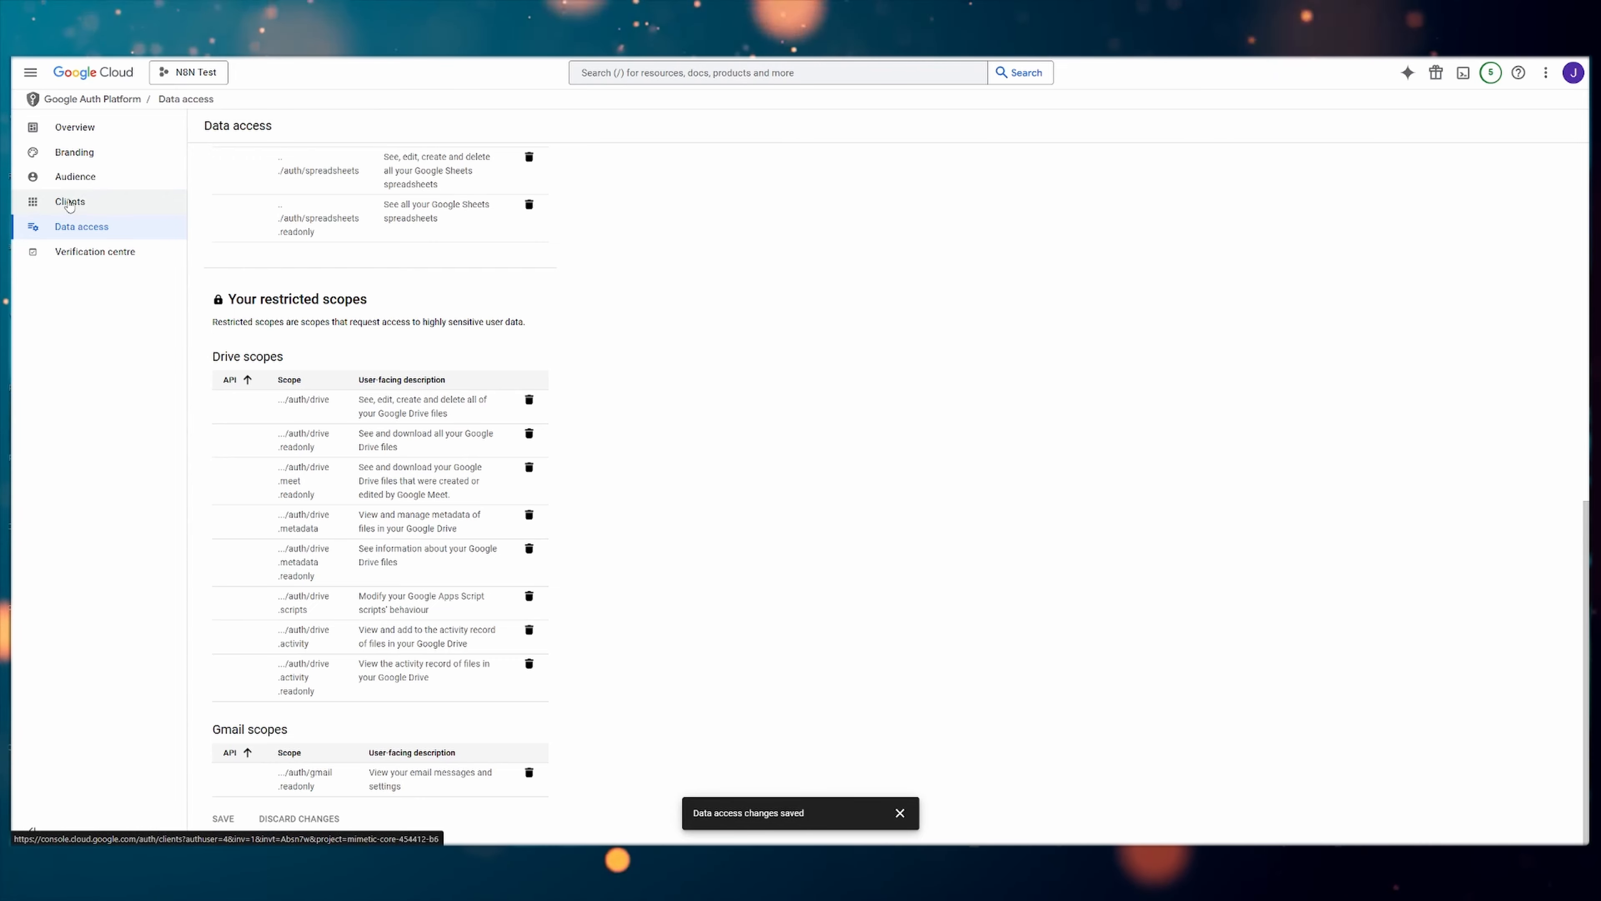
# Start a new OAuth client with the application type Web application
pyautogui.click(69, 203)
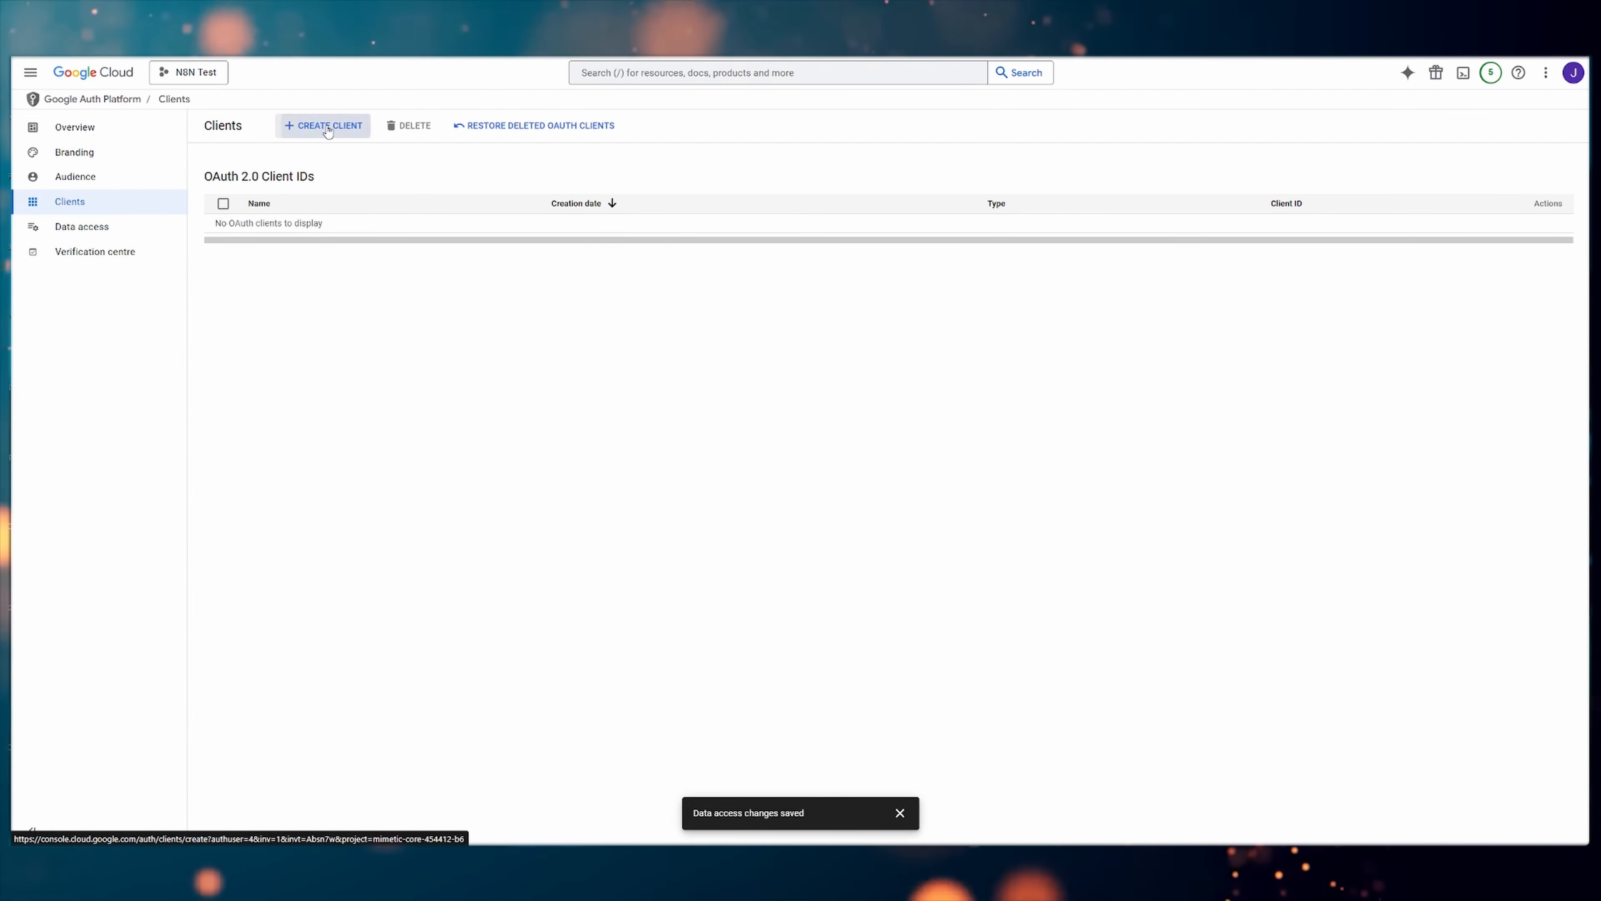
pyautogui.click(327, 127)
pyautogui.click(285, 231)
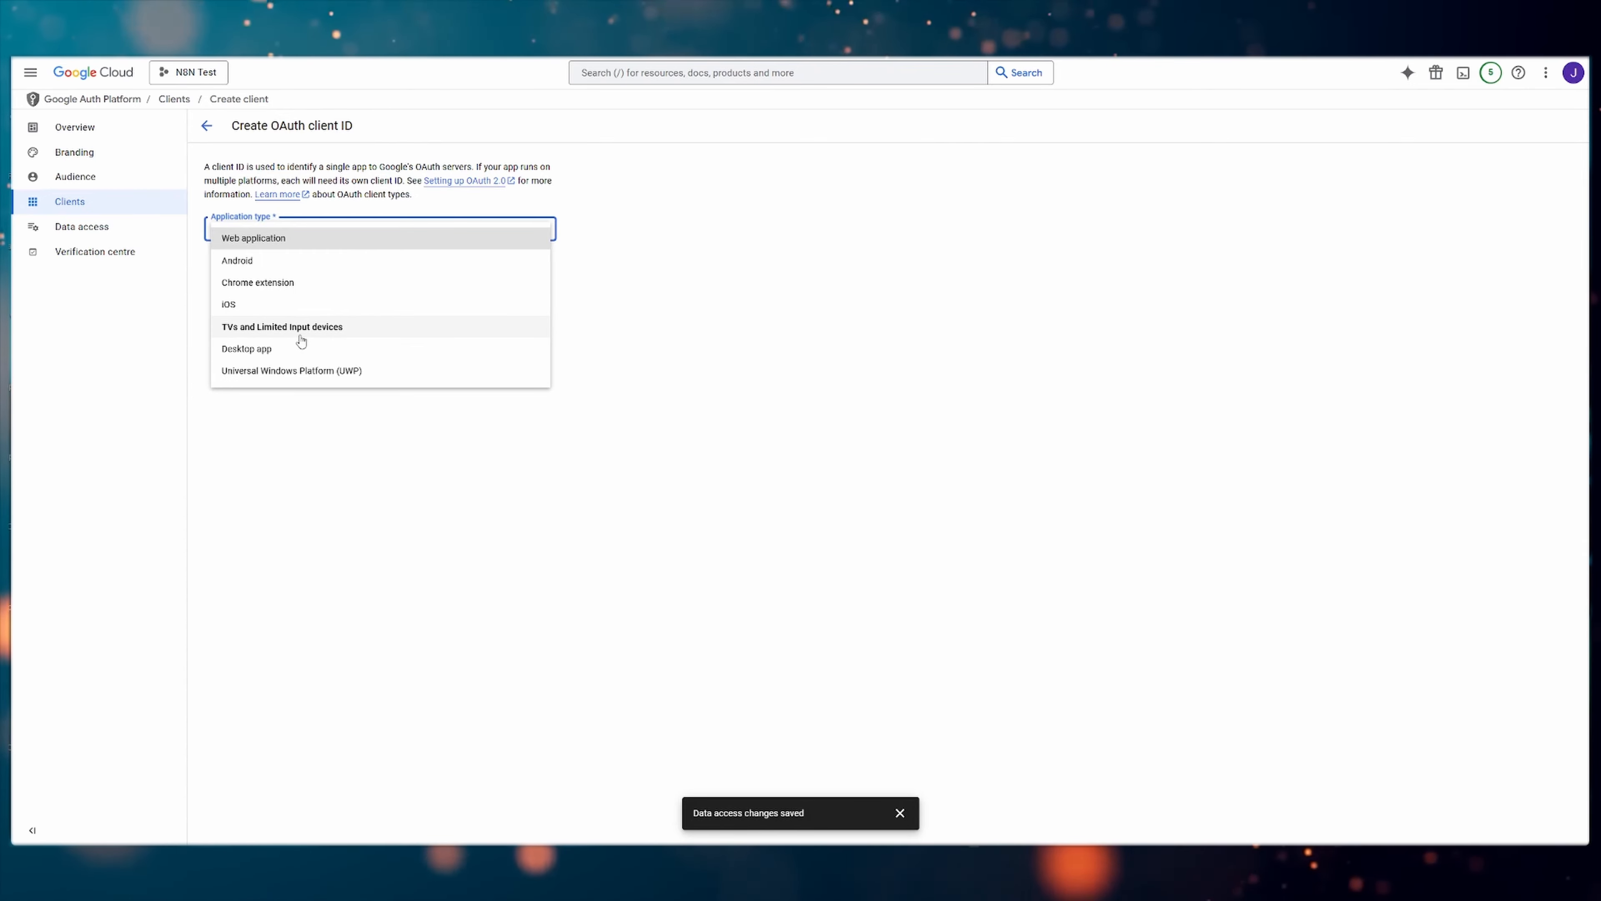
pyautogui.click(281, 243)
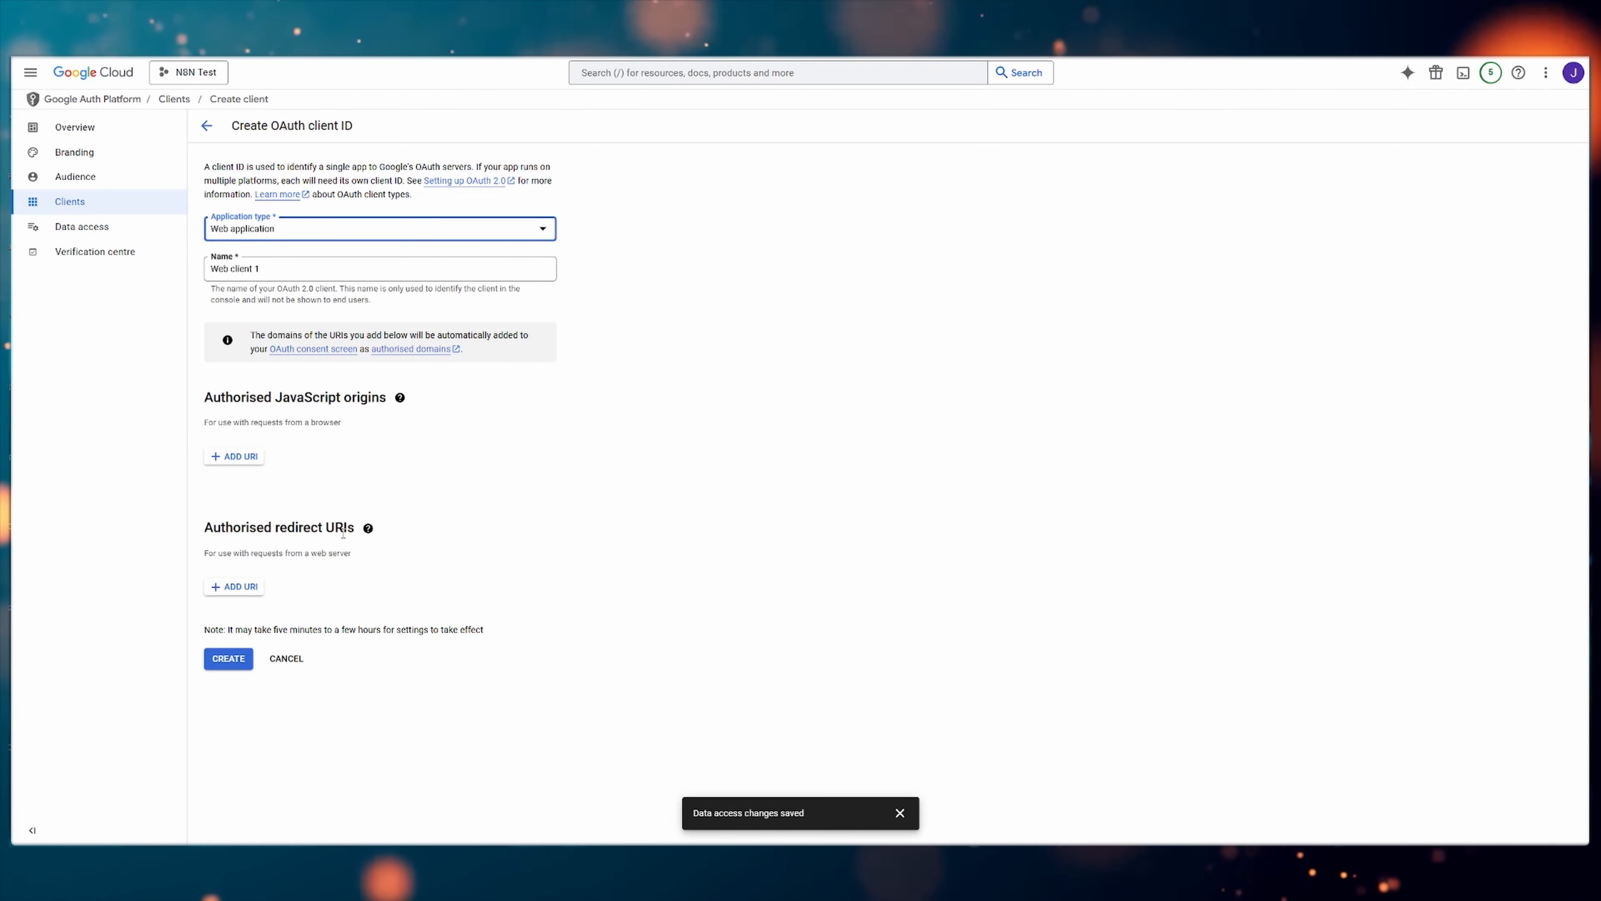
pyautogui.moveTo(368, 532)
pyautogui.click(238, 587)
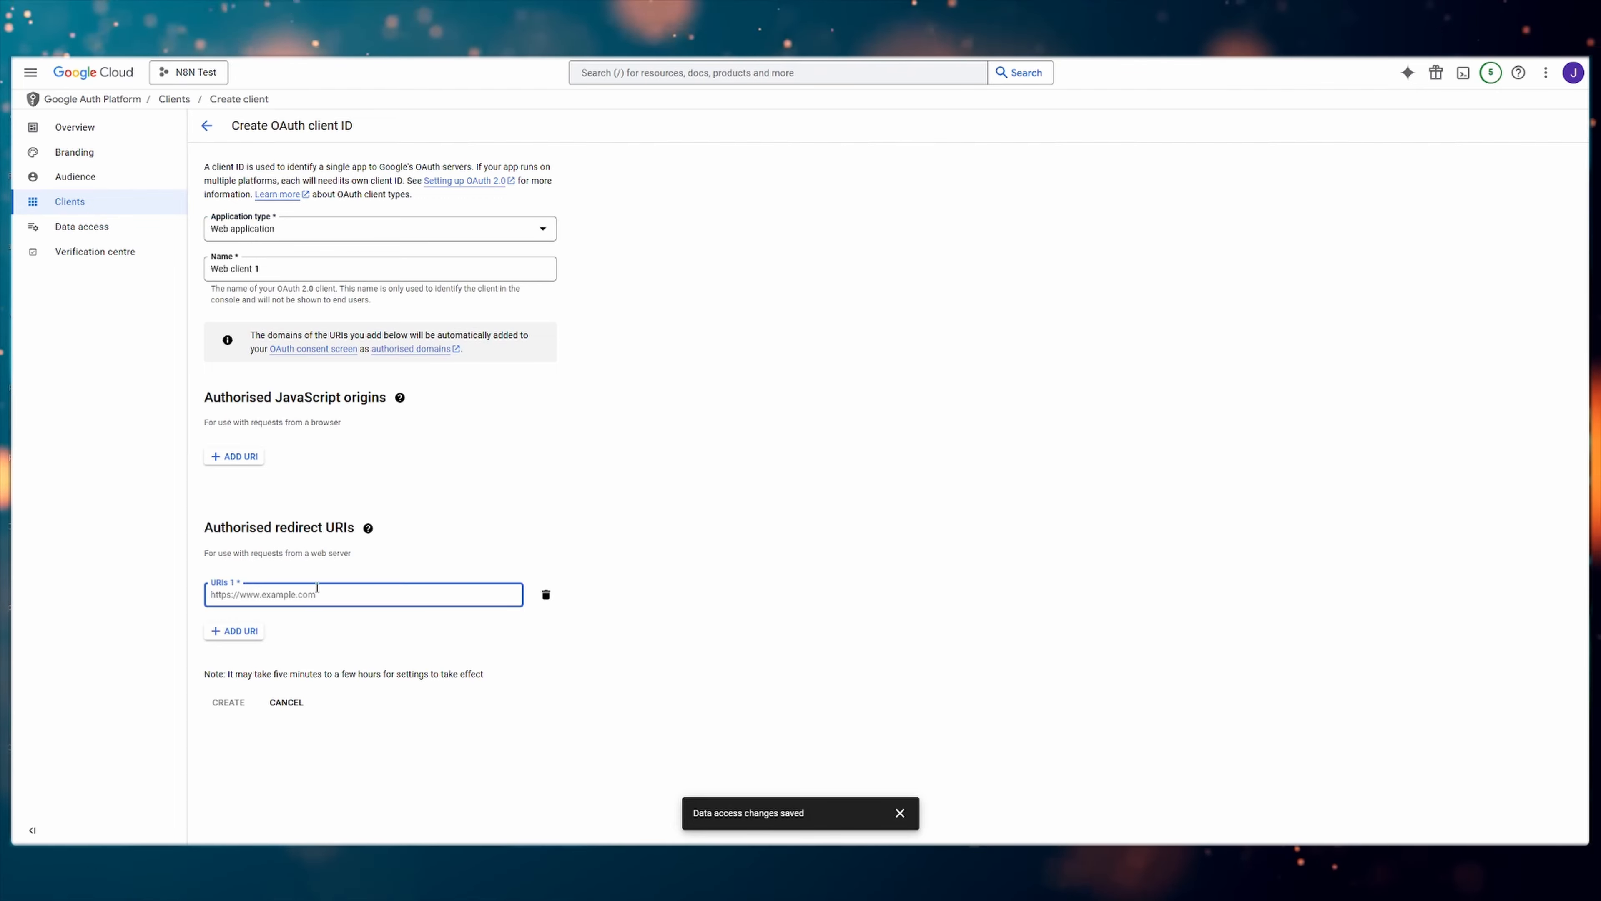
pyautogui.rightClick(317, 593)
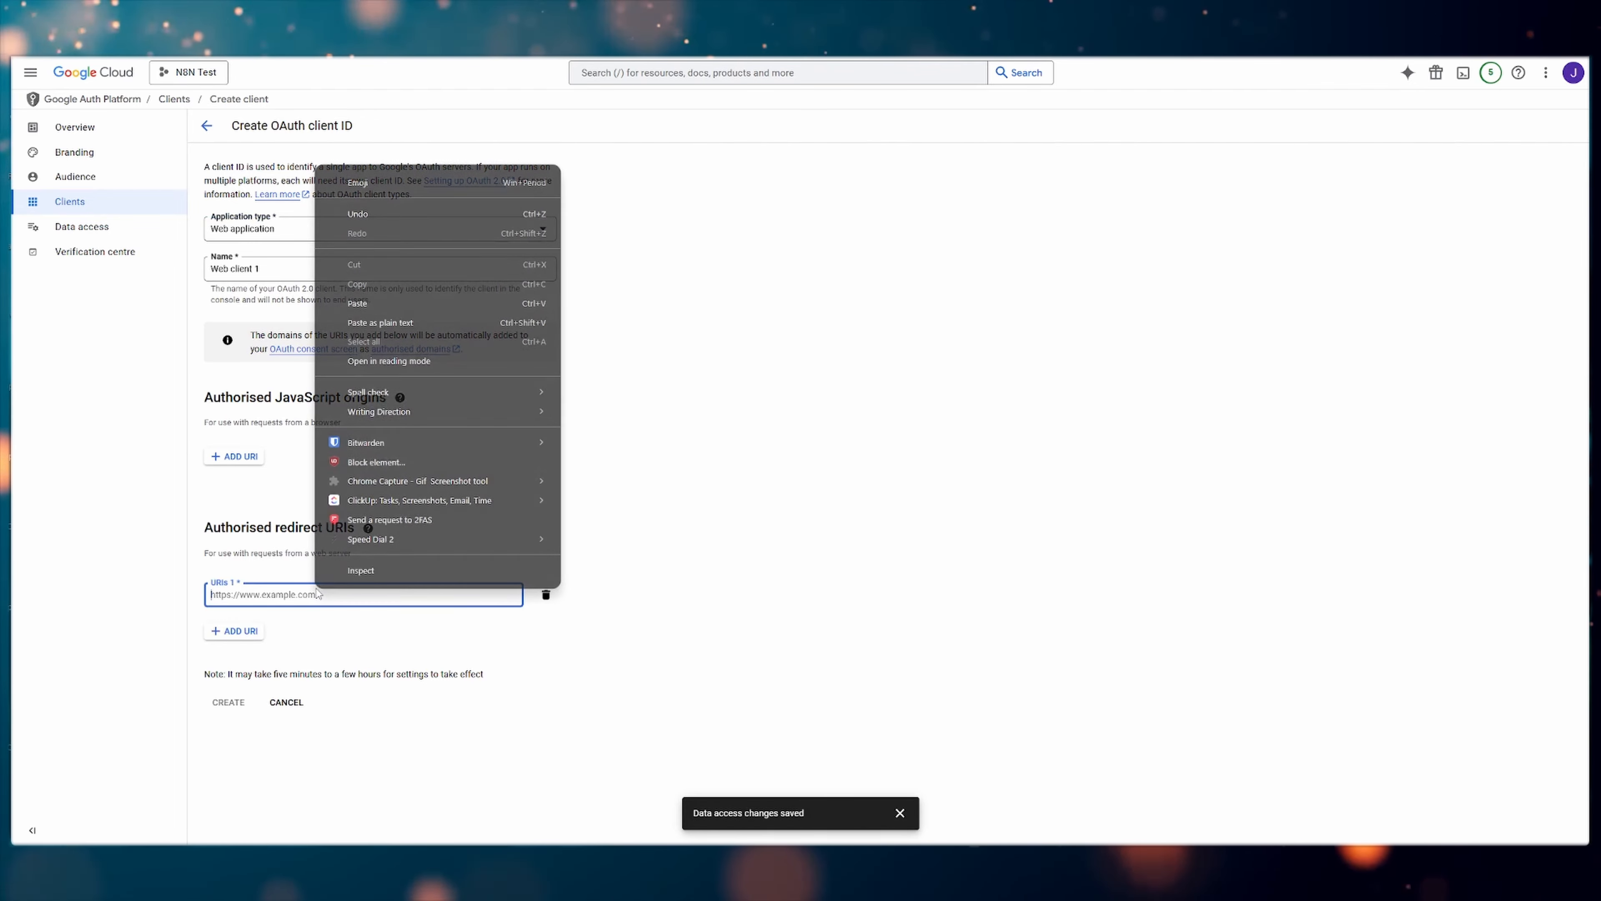
pyautogui.click(409, 305)
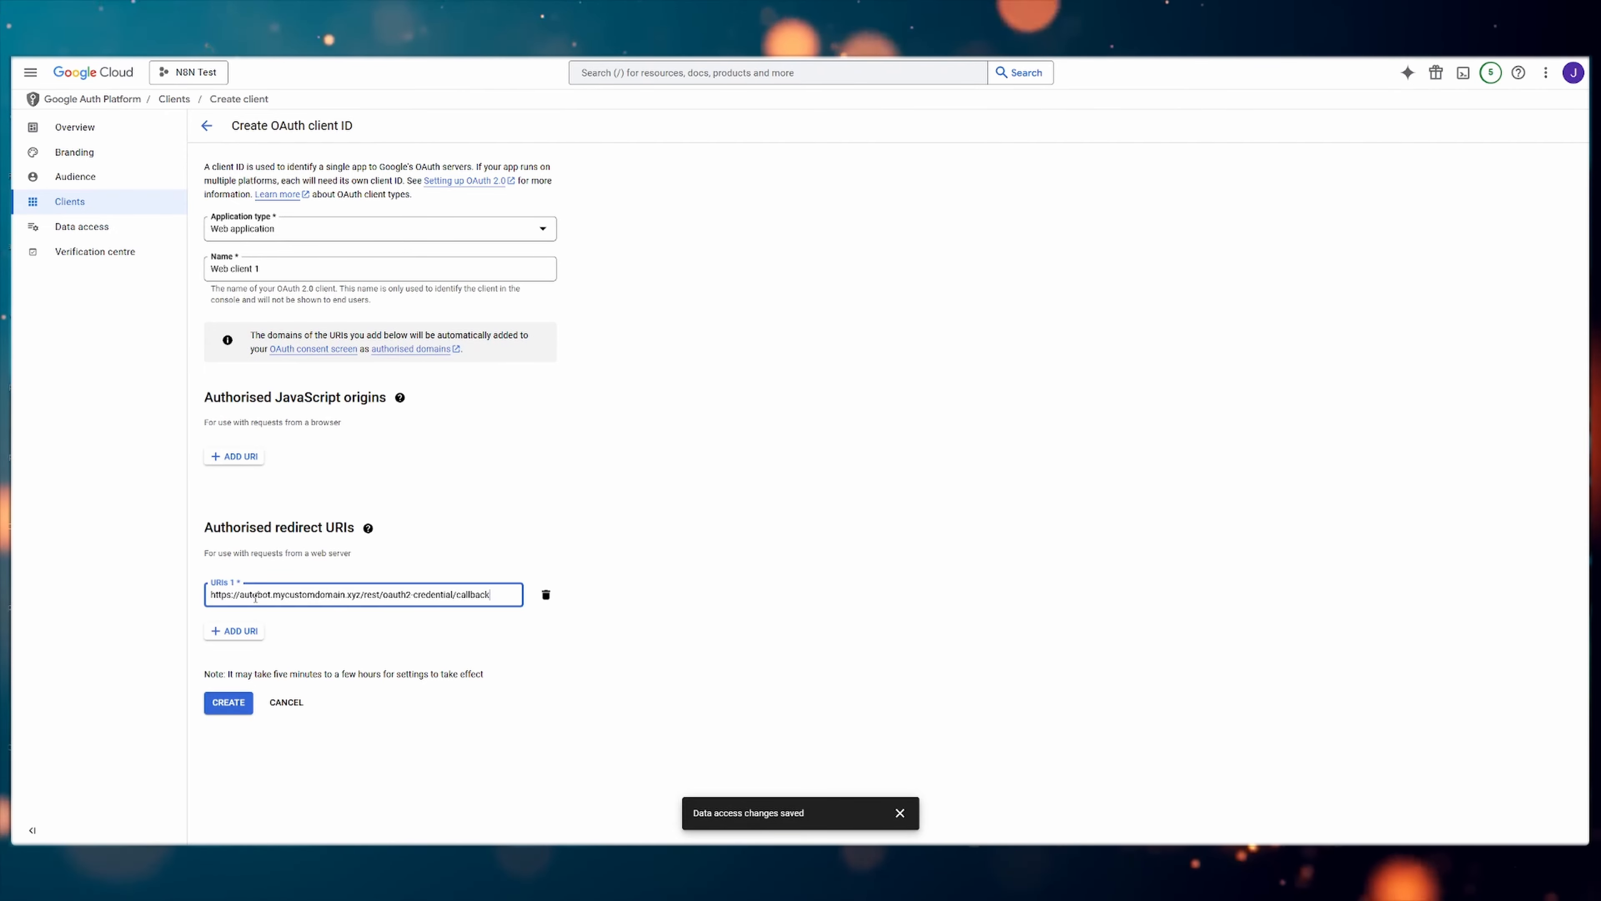
pyautogui.moveTo(213, 594); pyautogui.dragTo(440, 597)
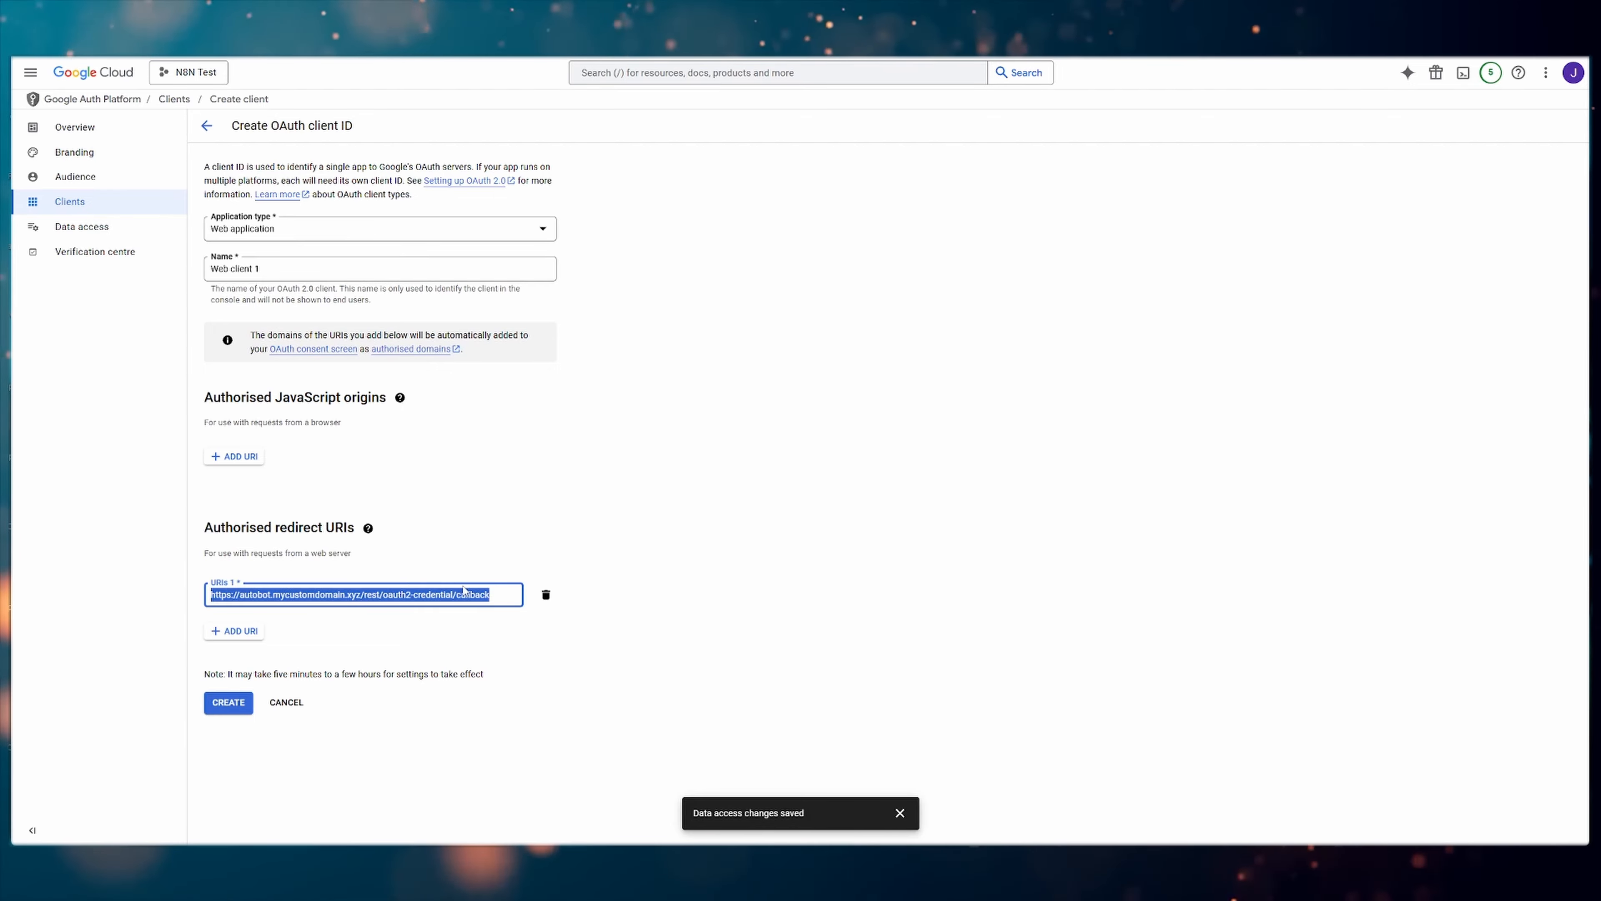
pyautogui.click(593, 590)
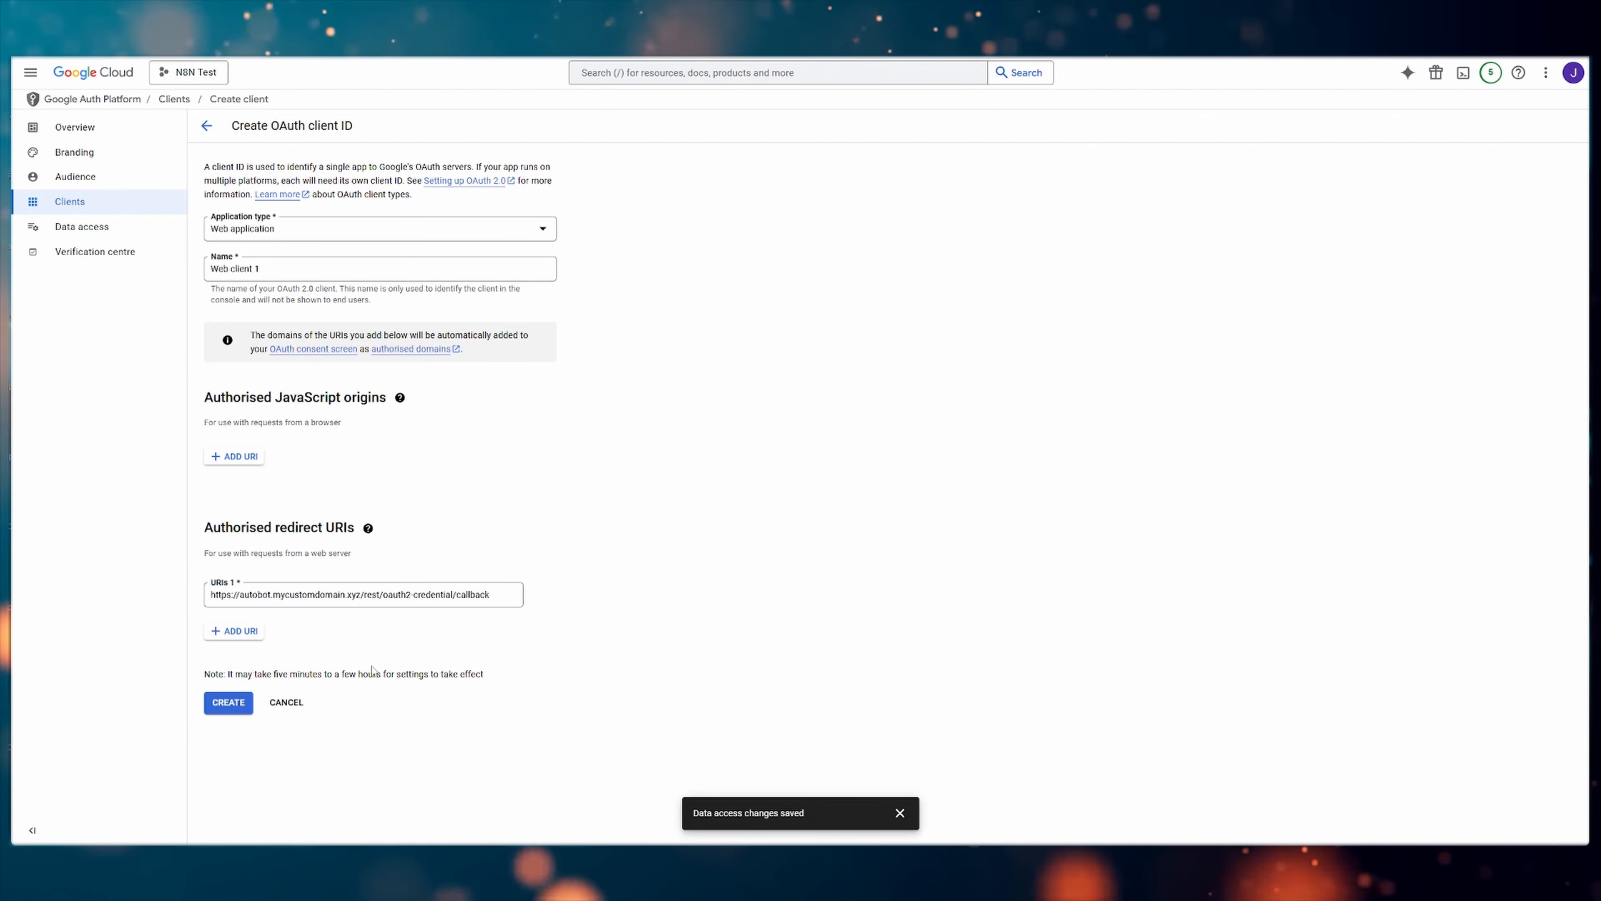
pyautogui.click(233, 708)
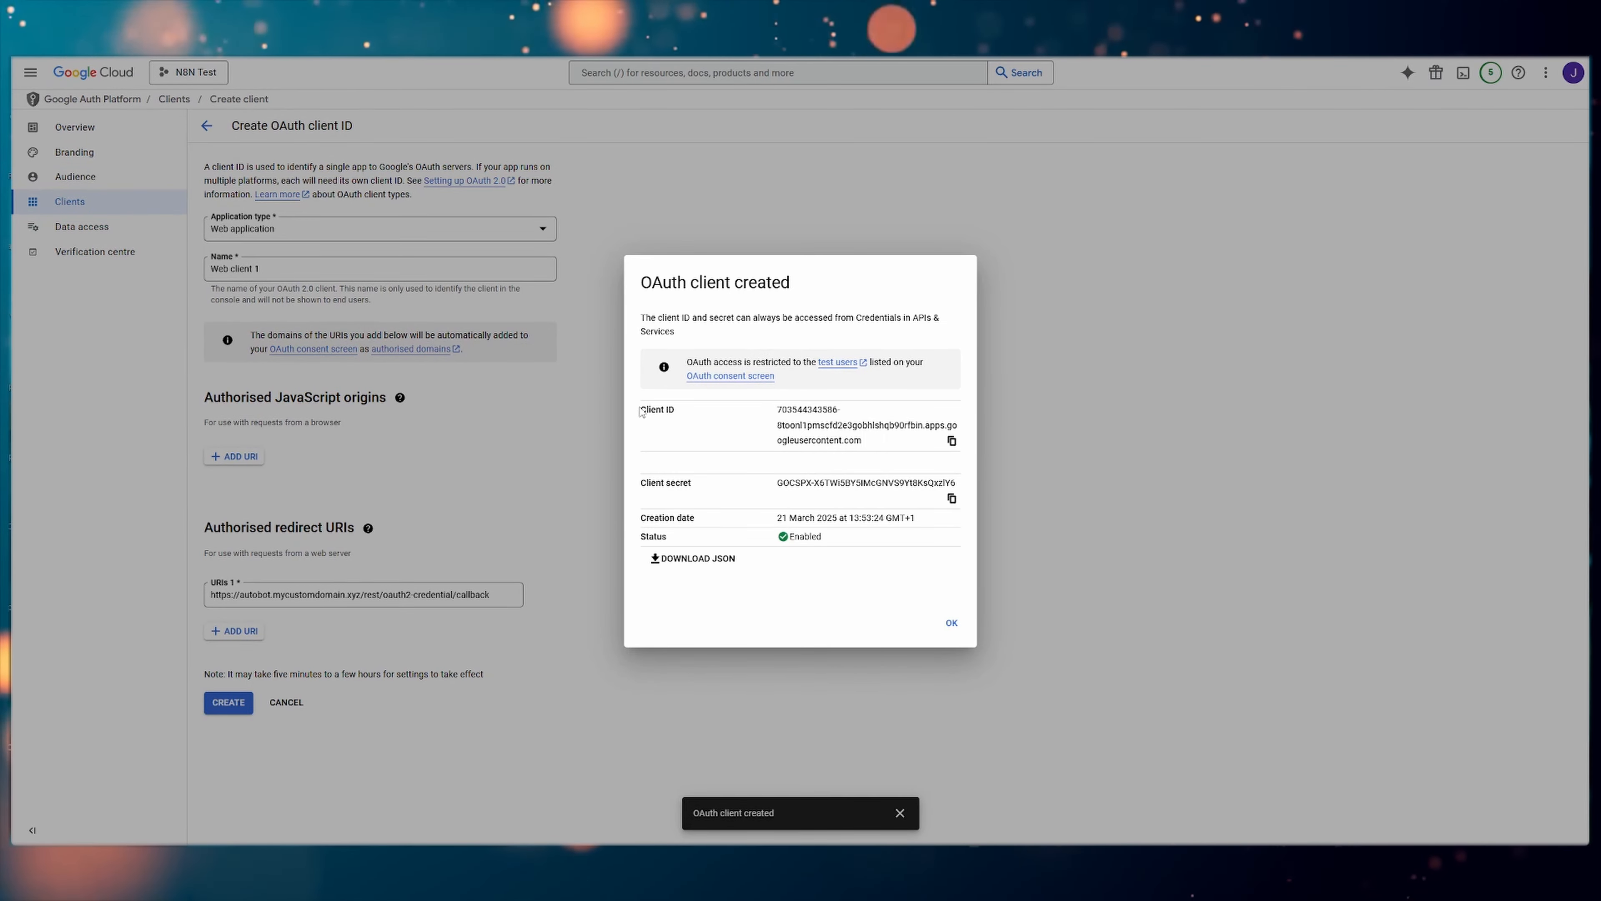
pyautogui.click(950, 623)
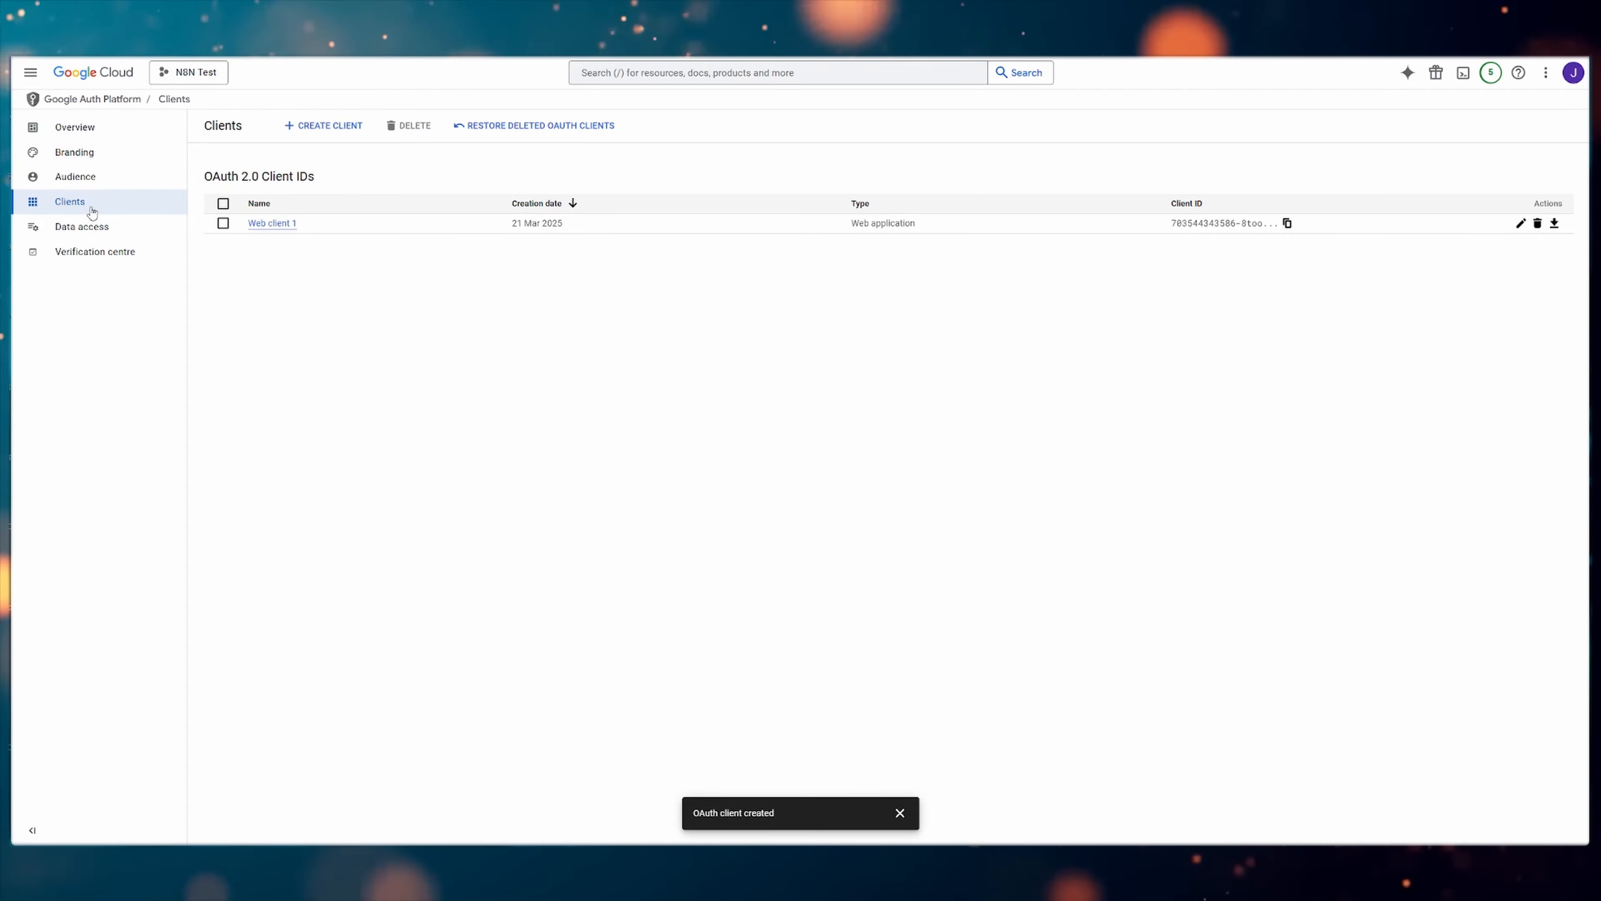
# Open the details of Web client 1 from the OAuth clients list and highlight its client ID
pyautogui.click(119, 103)
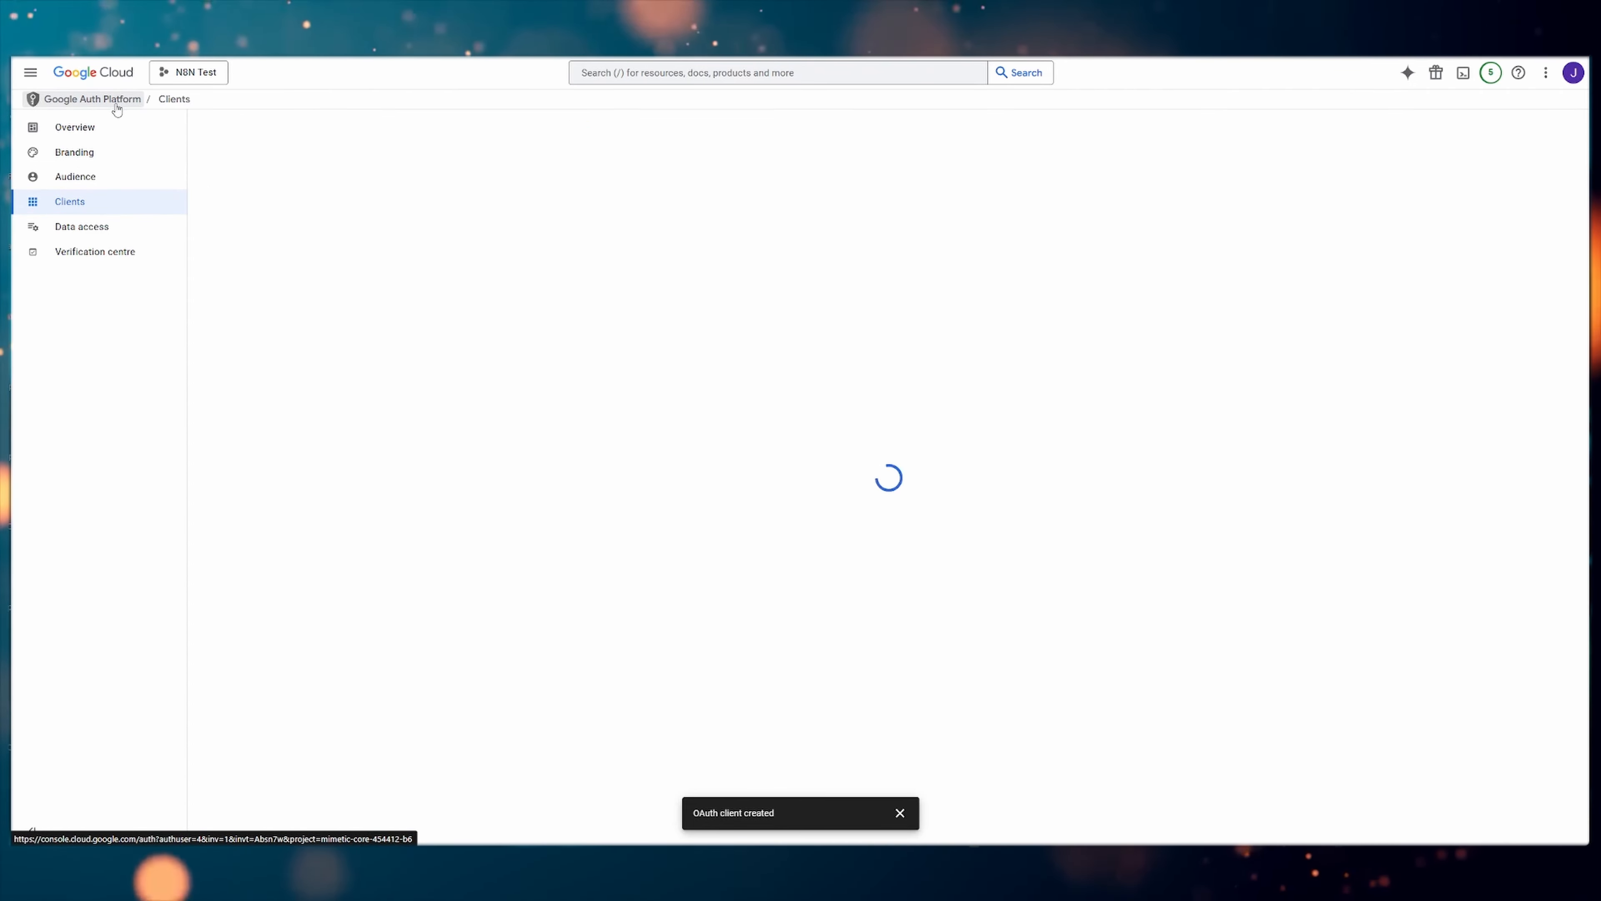
pyautogui.click(97, 205)
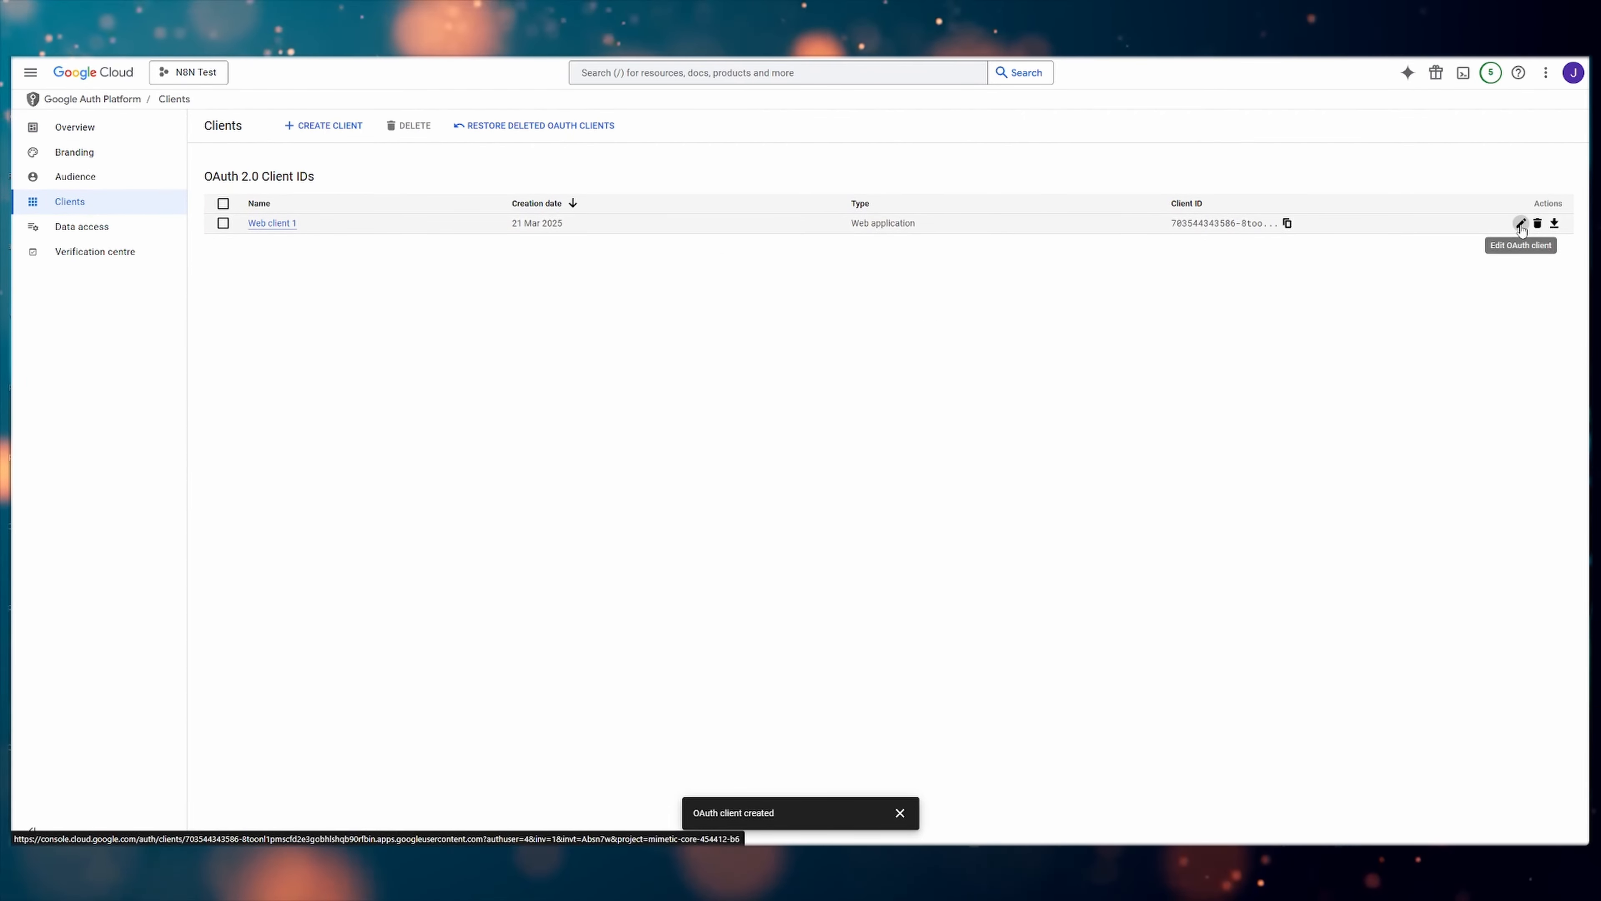
pyautogui.click(1521, 224)
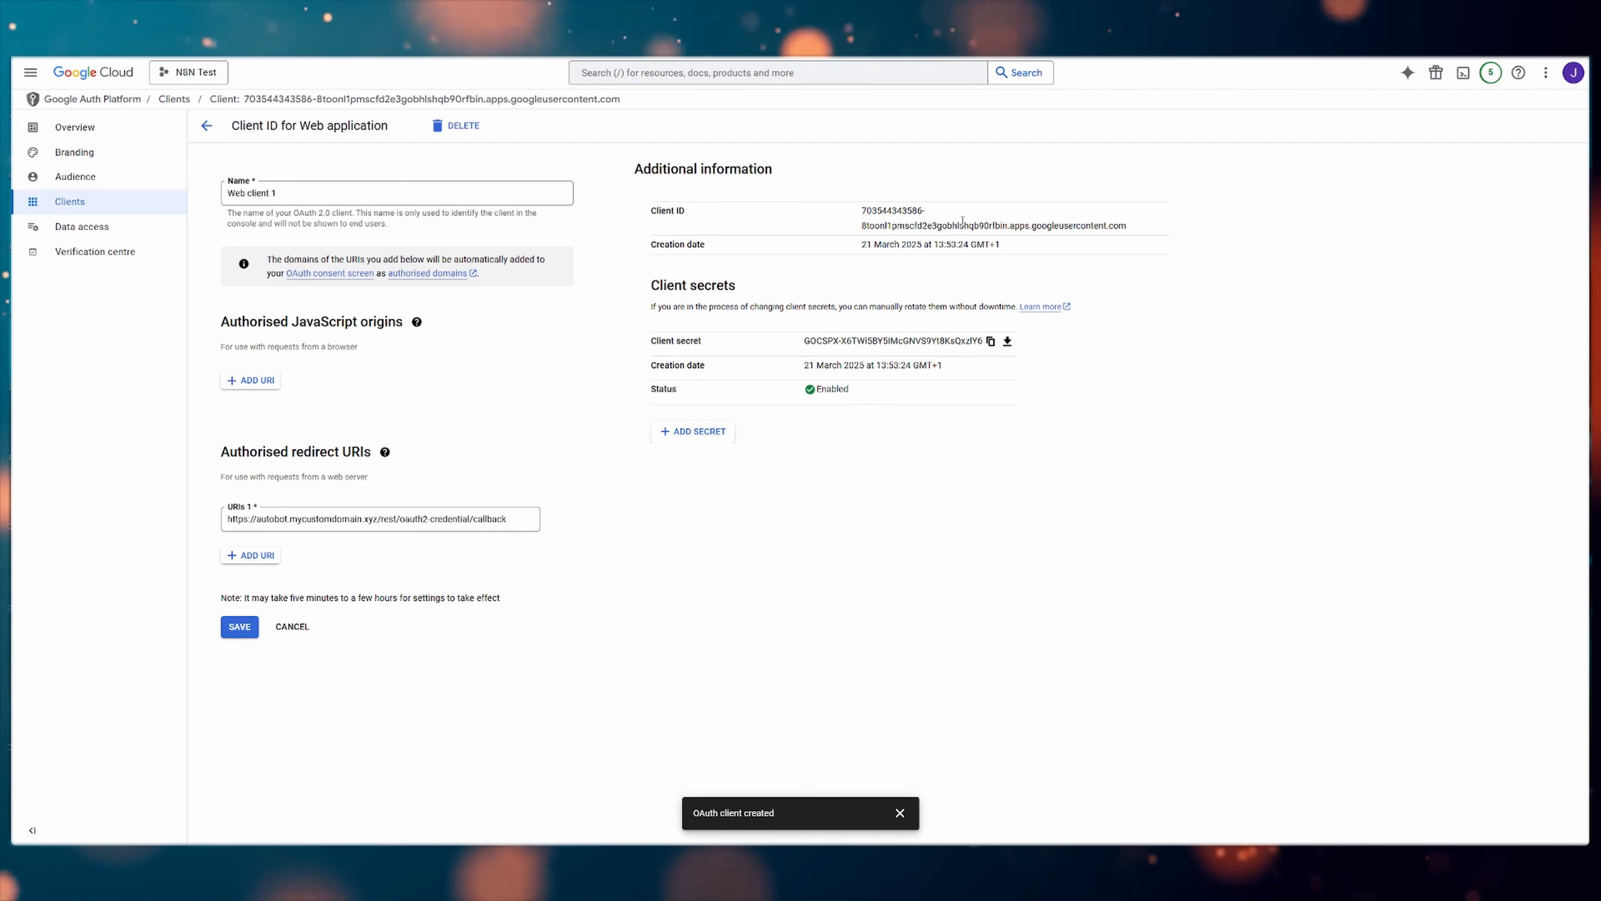
pyautogui.tripleClick(963, 221)
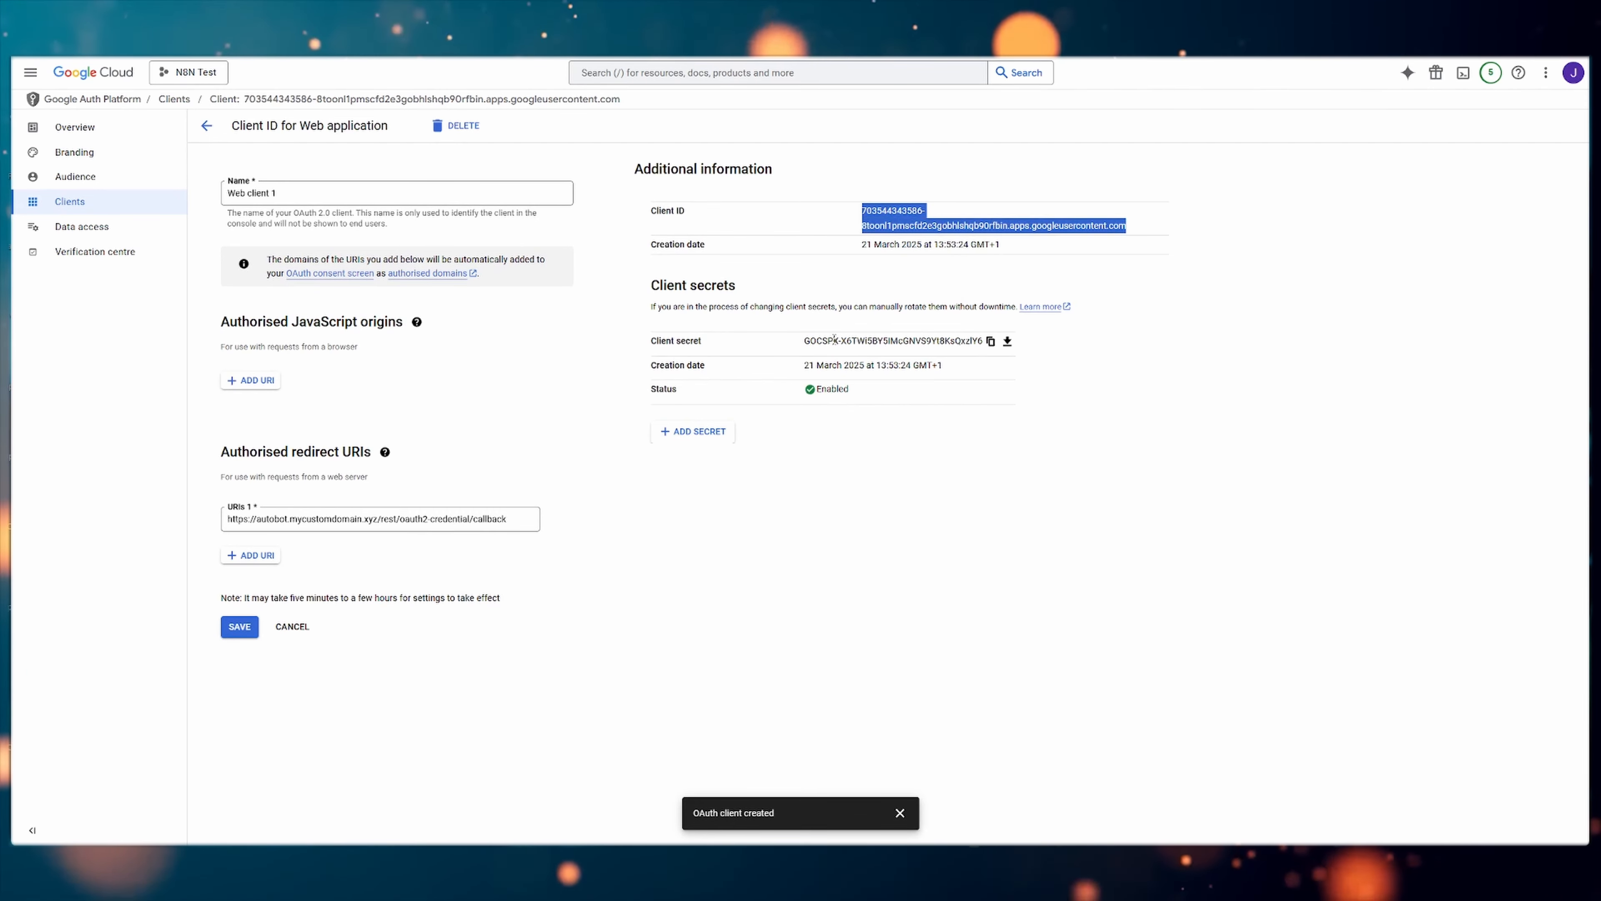